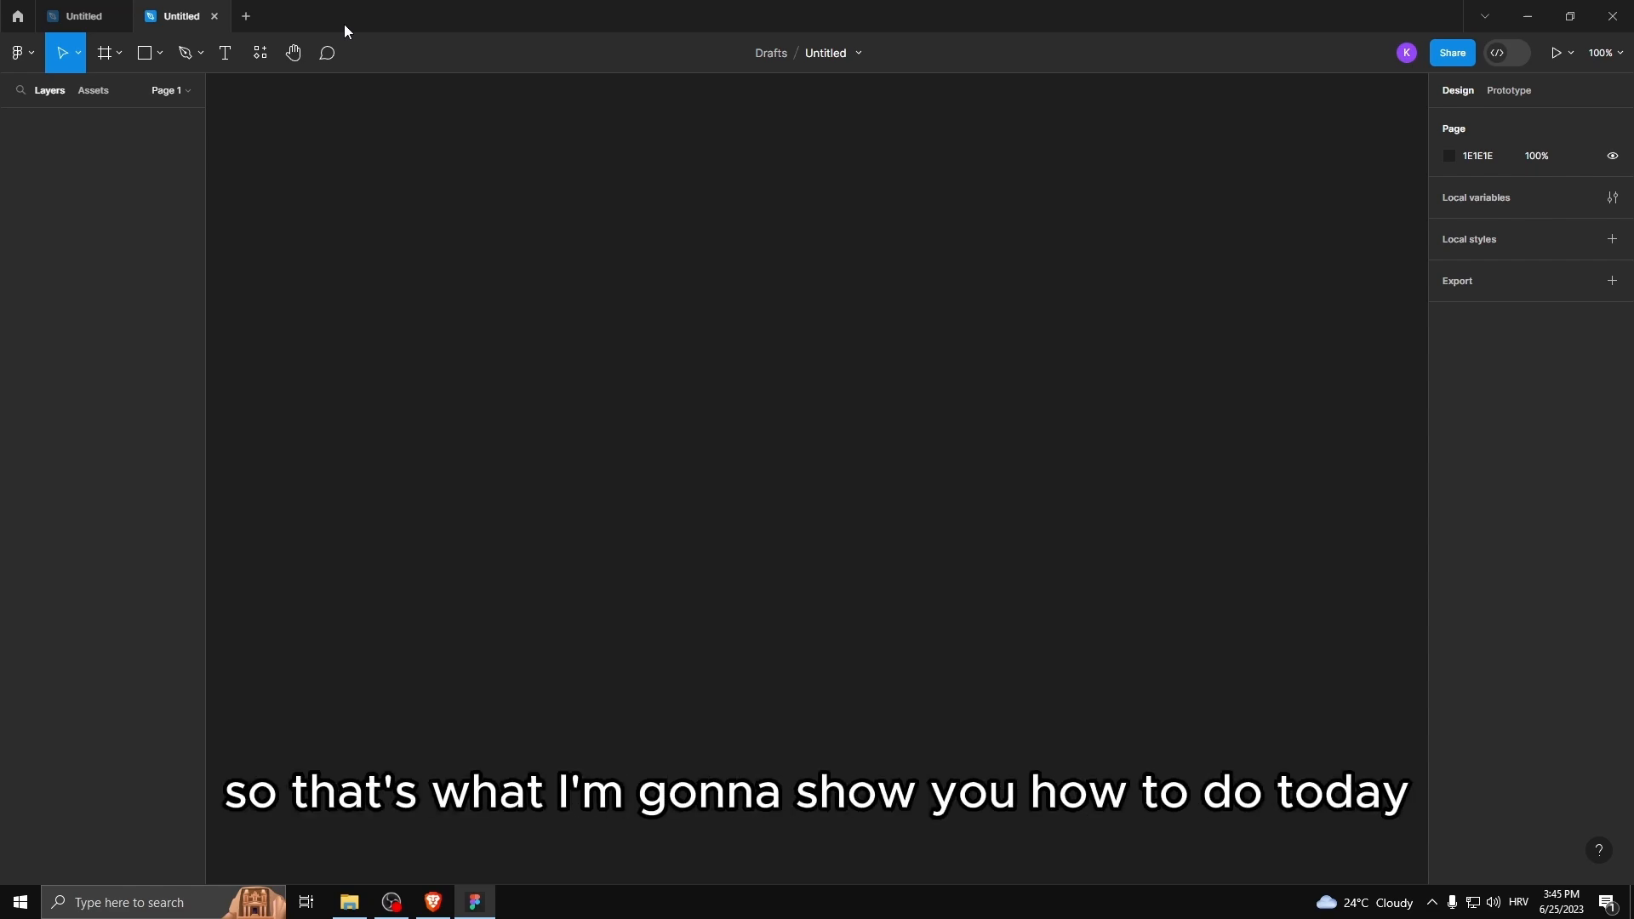
- Create a MacBook Air frame (1280 × 832) on the empty canvas
click(119, 52)
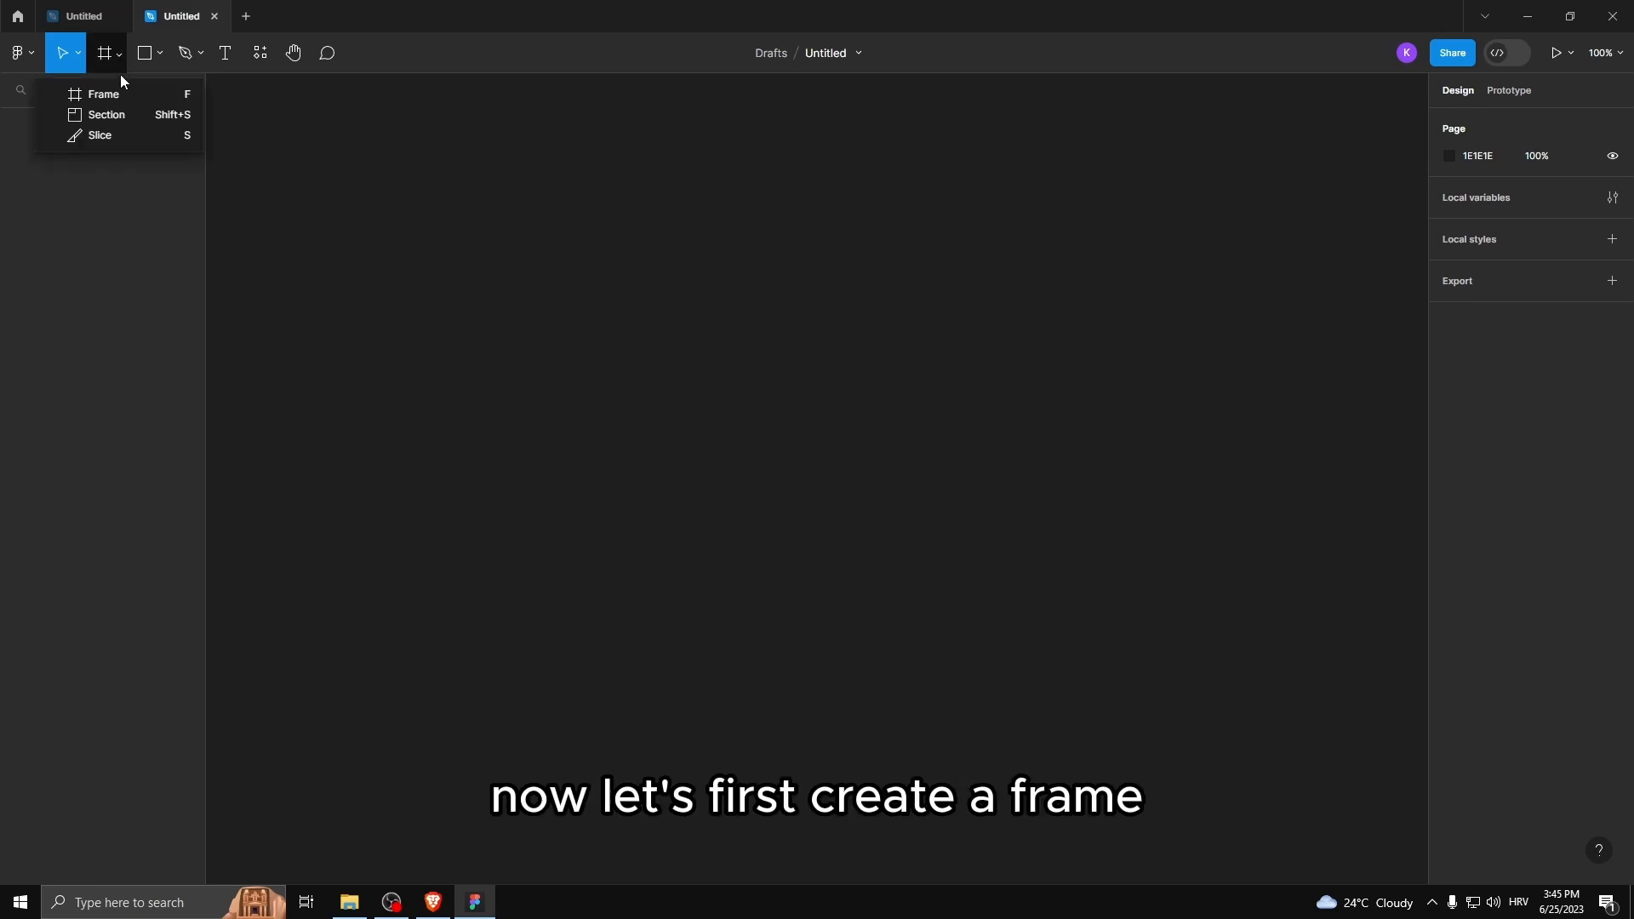
click(95, 91)
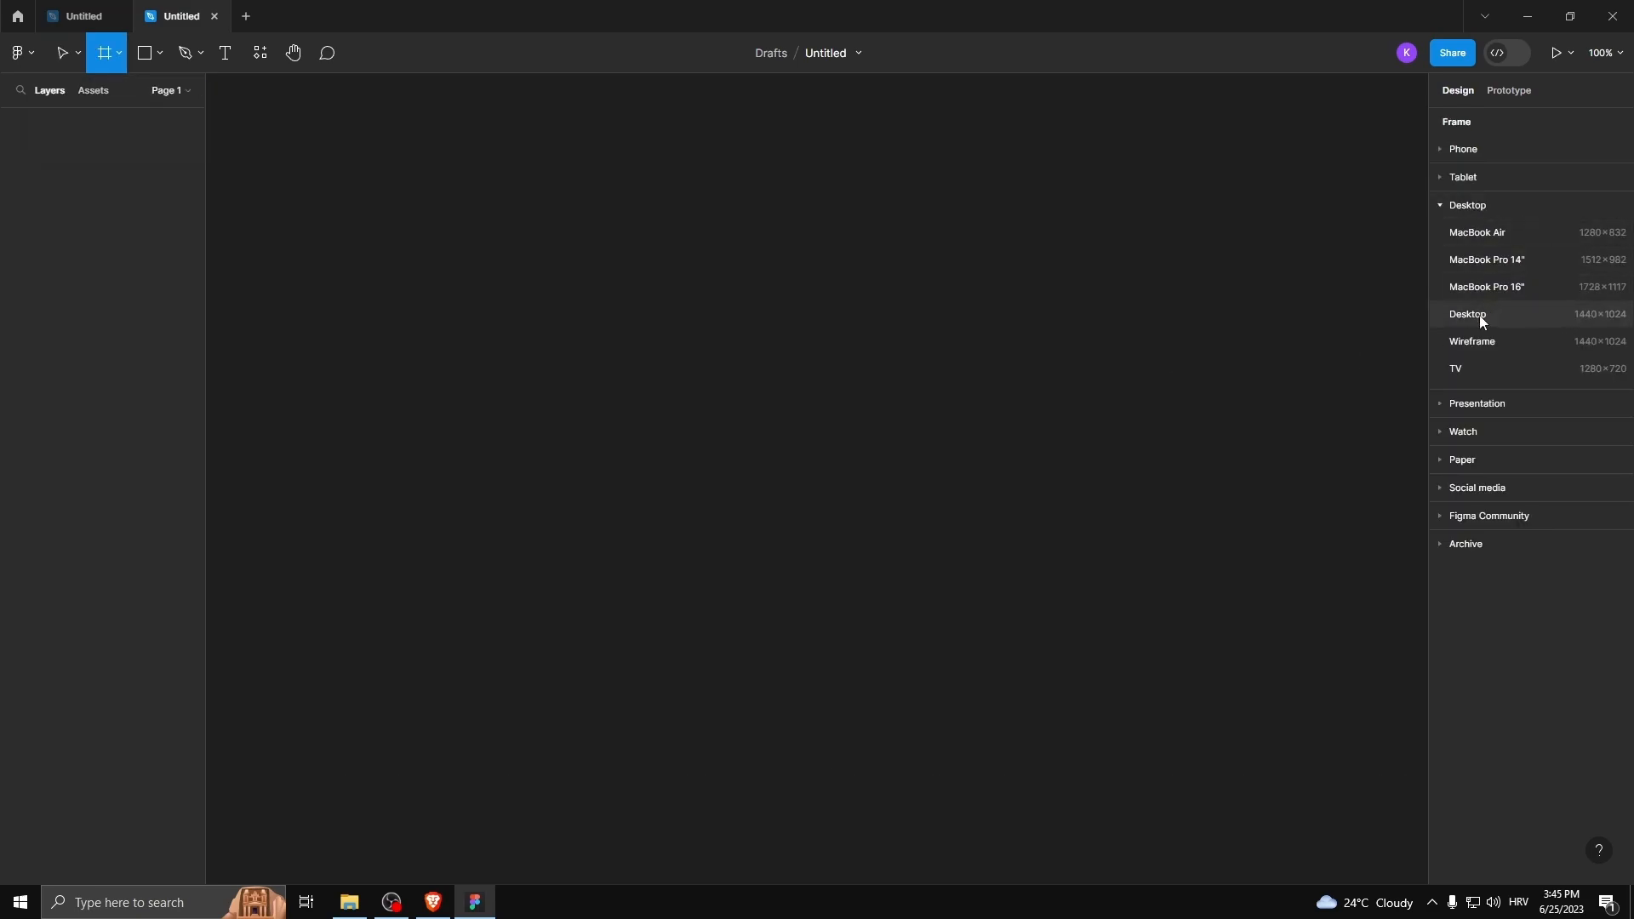
click(1479, 237)
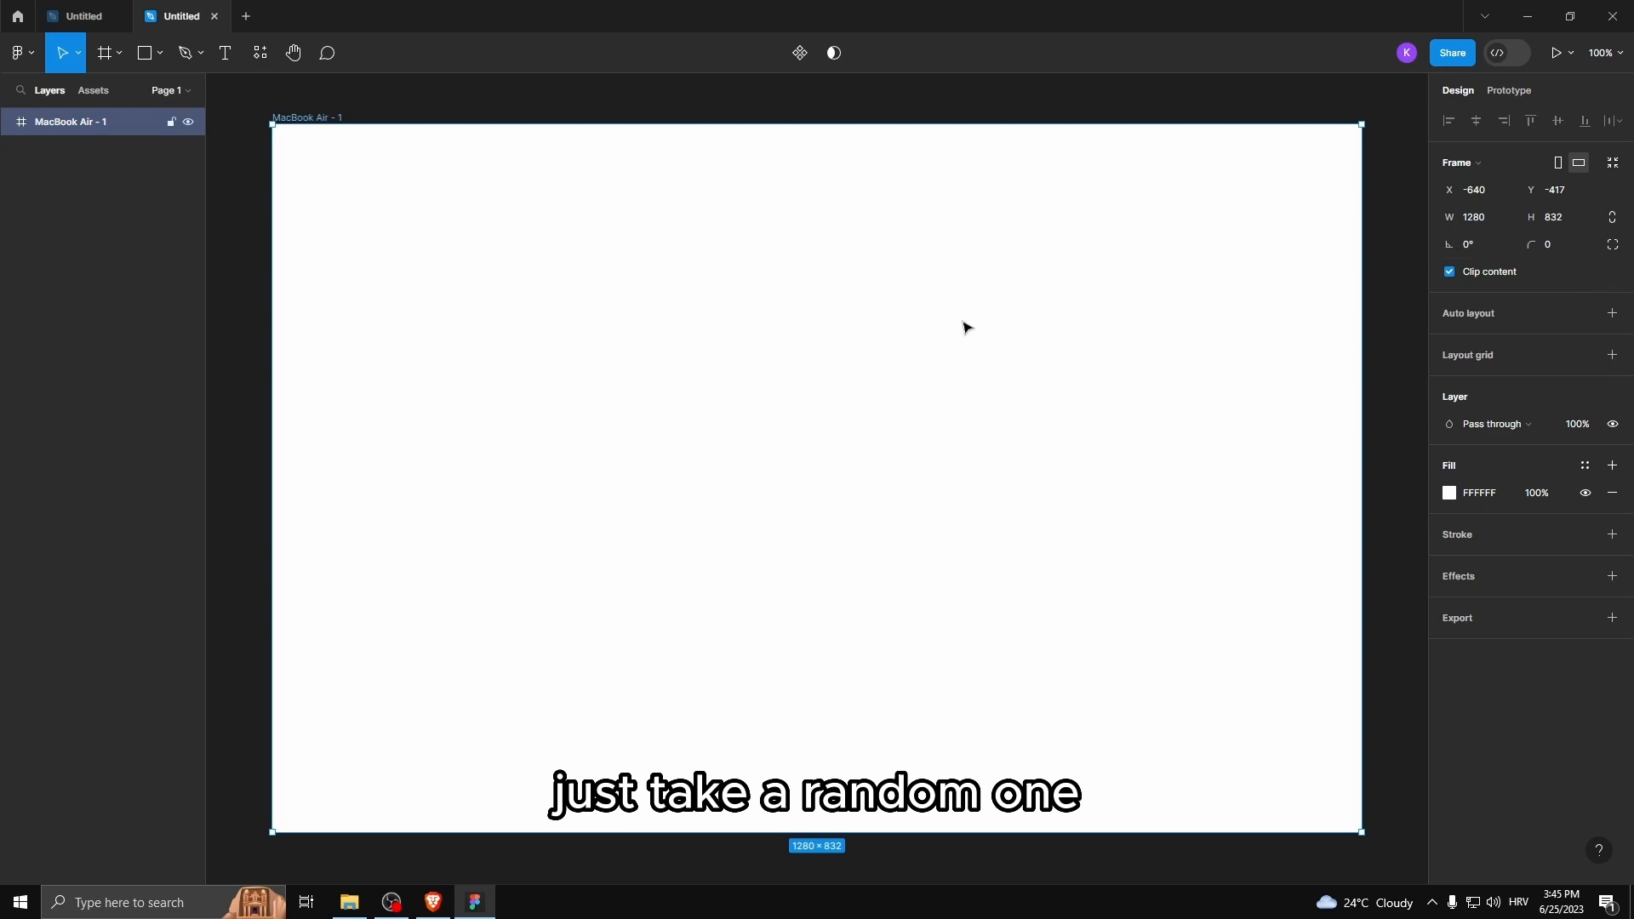
- Draw a rectangle in the frame, shrink it to about 364 × 132 and move it near the frame's middle
key(r)
drag(646, 360, 976, 535)
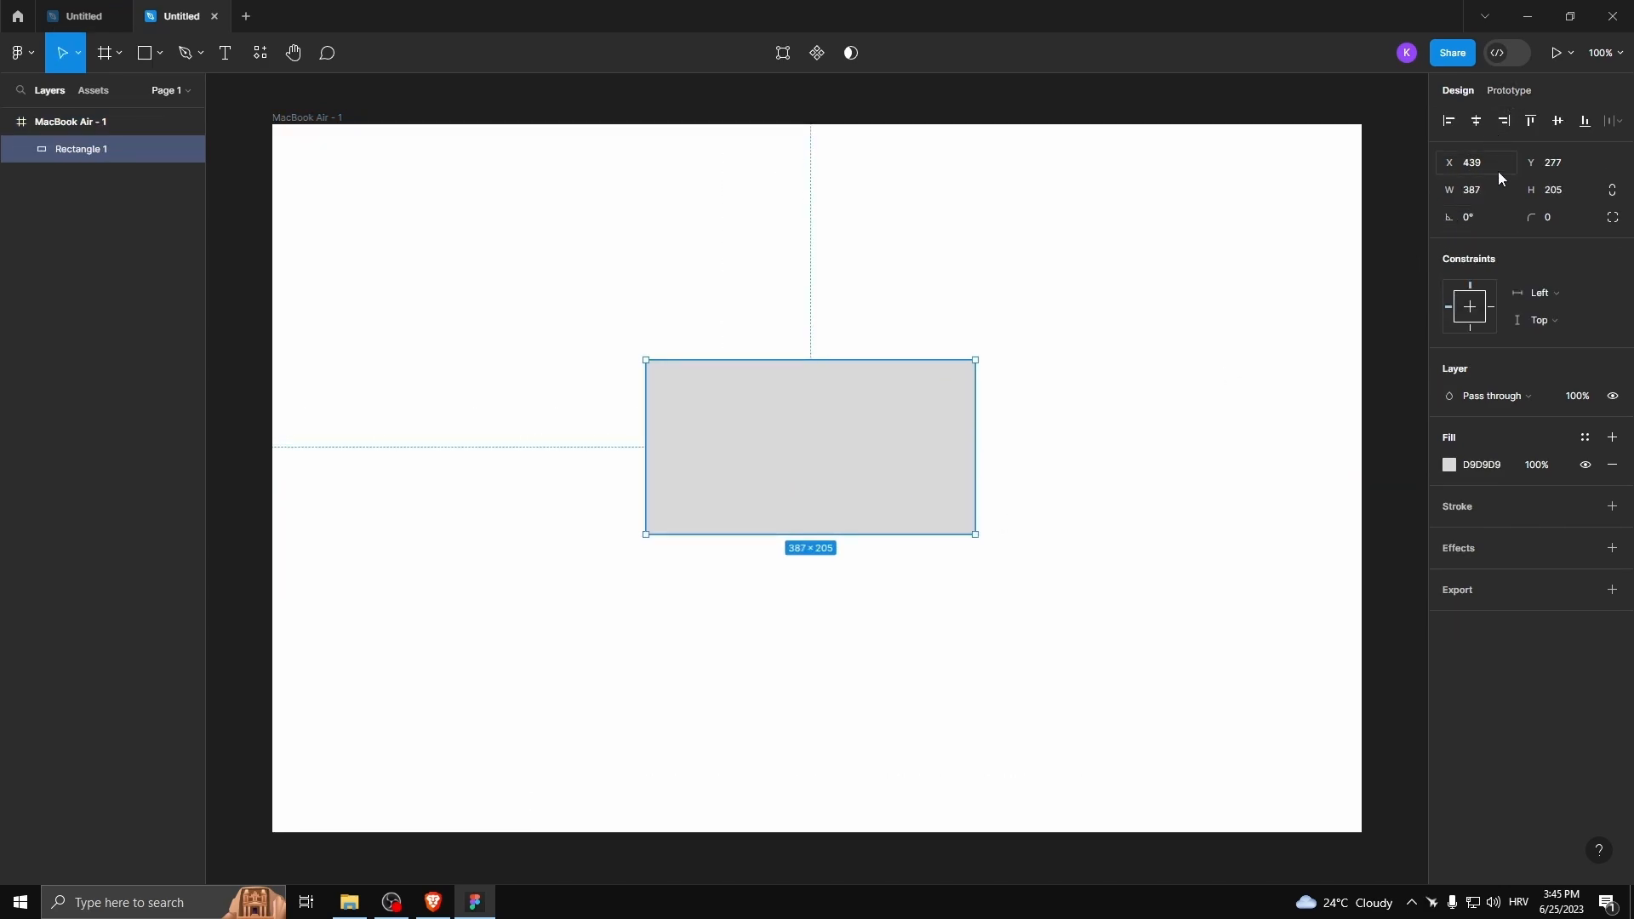
click(1480, 185)
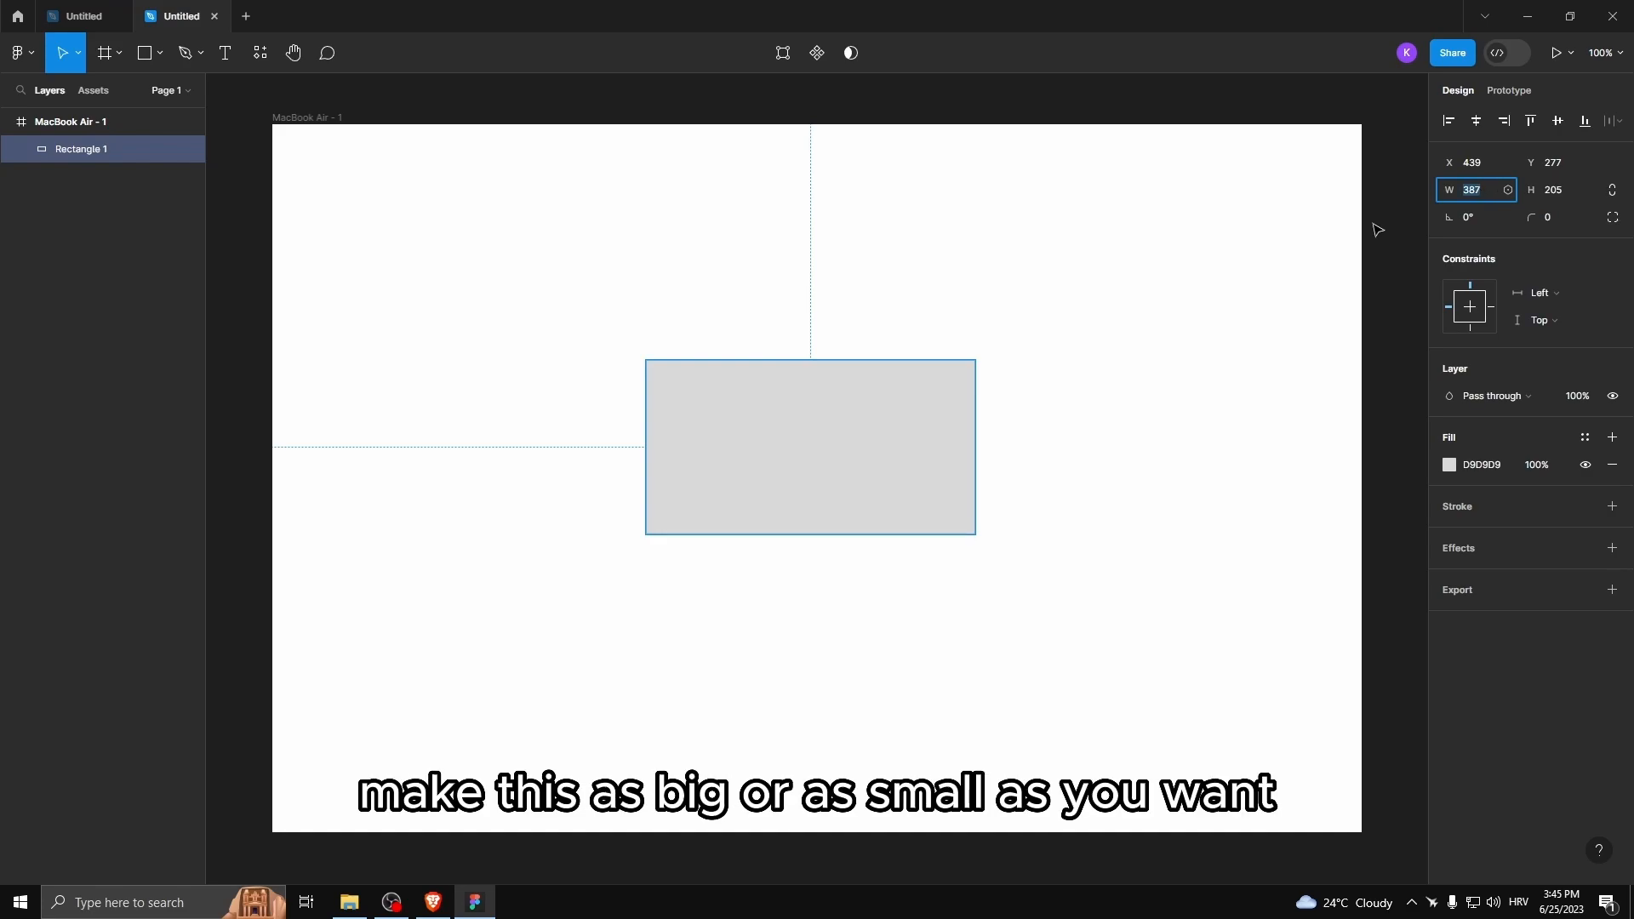
drag(975, 535, 956, 472)
drag(885, 407, 901, 441)
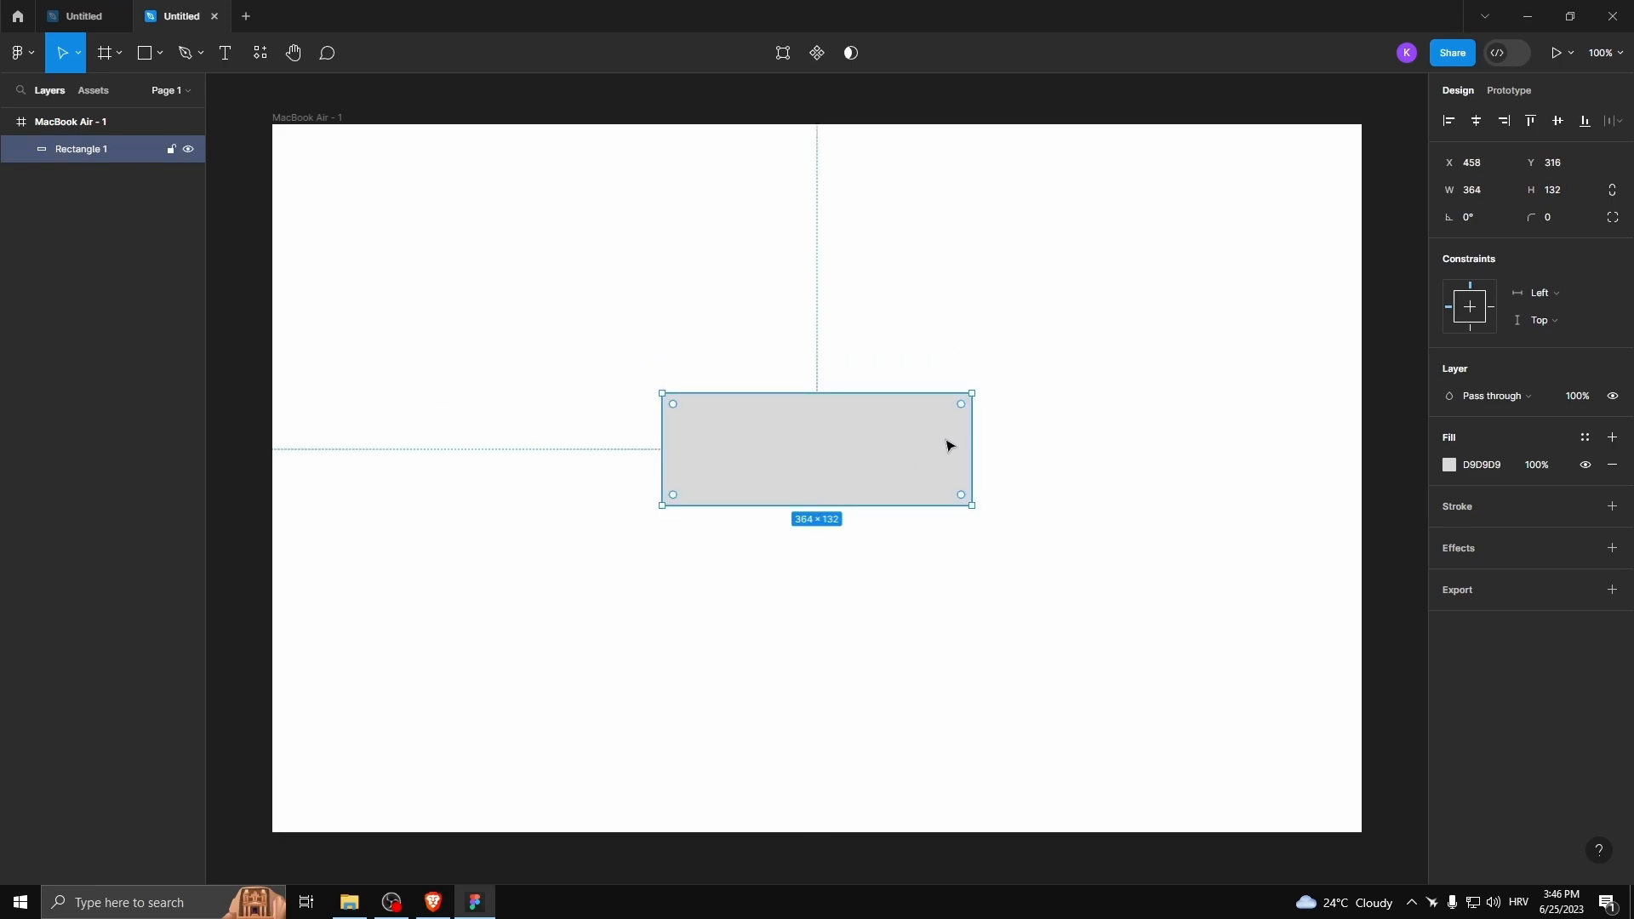
- Round the rectangle into a pill shape with a corner radius of 83
drag(1531, 217, 1315, 235)
scroll(795, 435, up, 5)
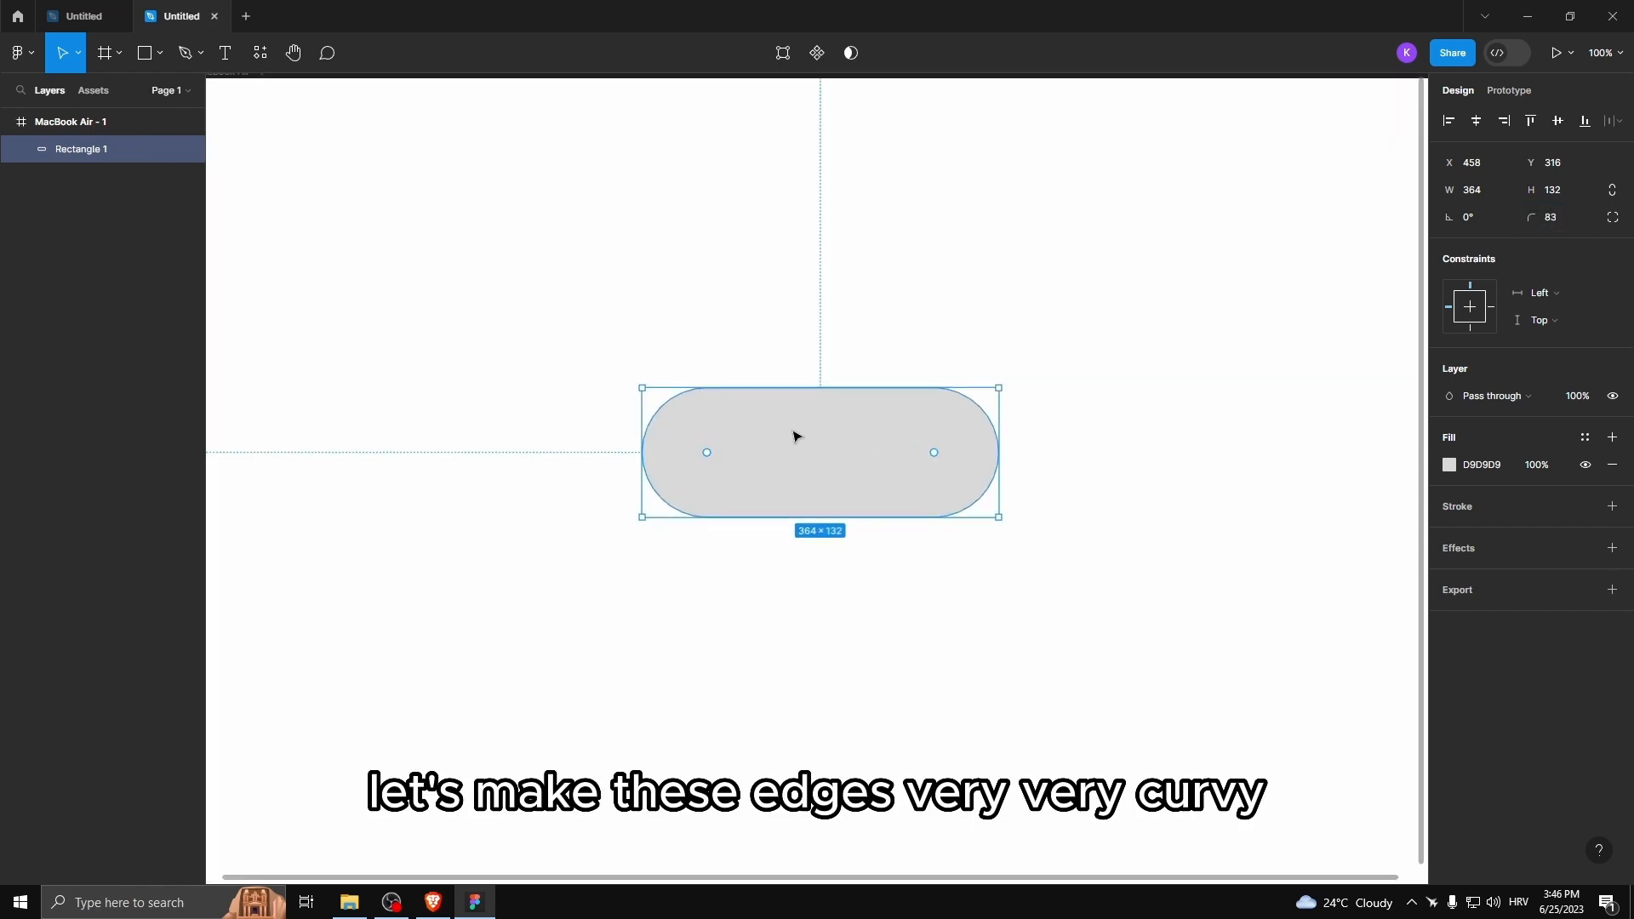
click(752, 594)
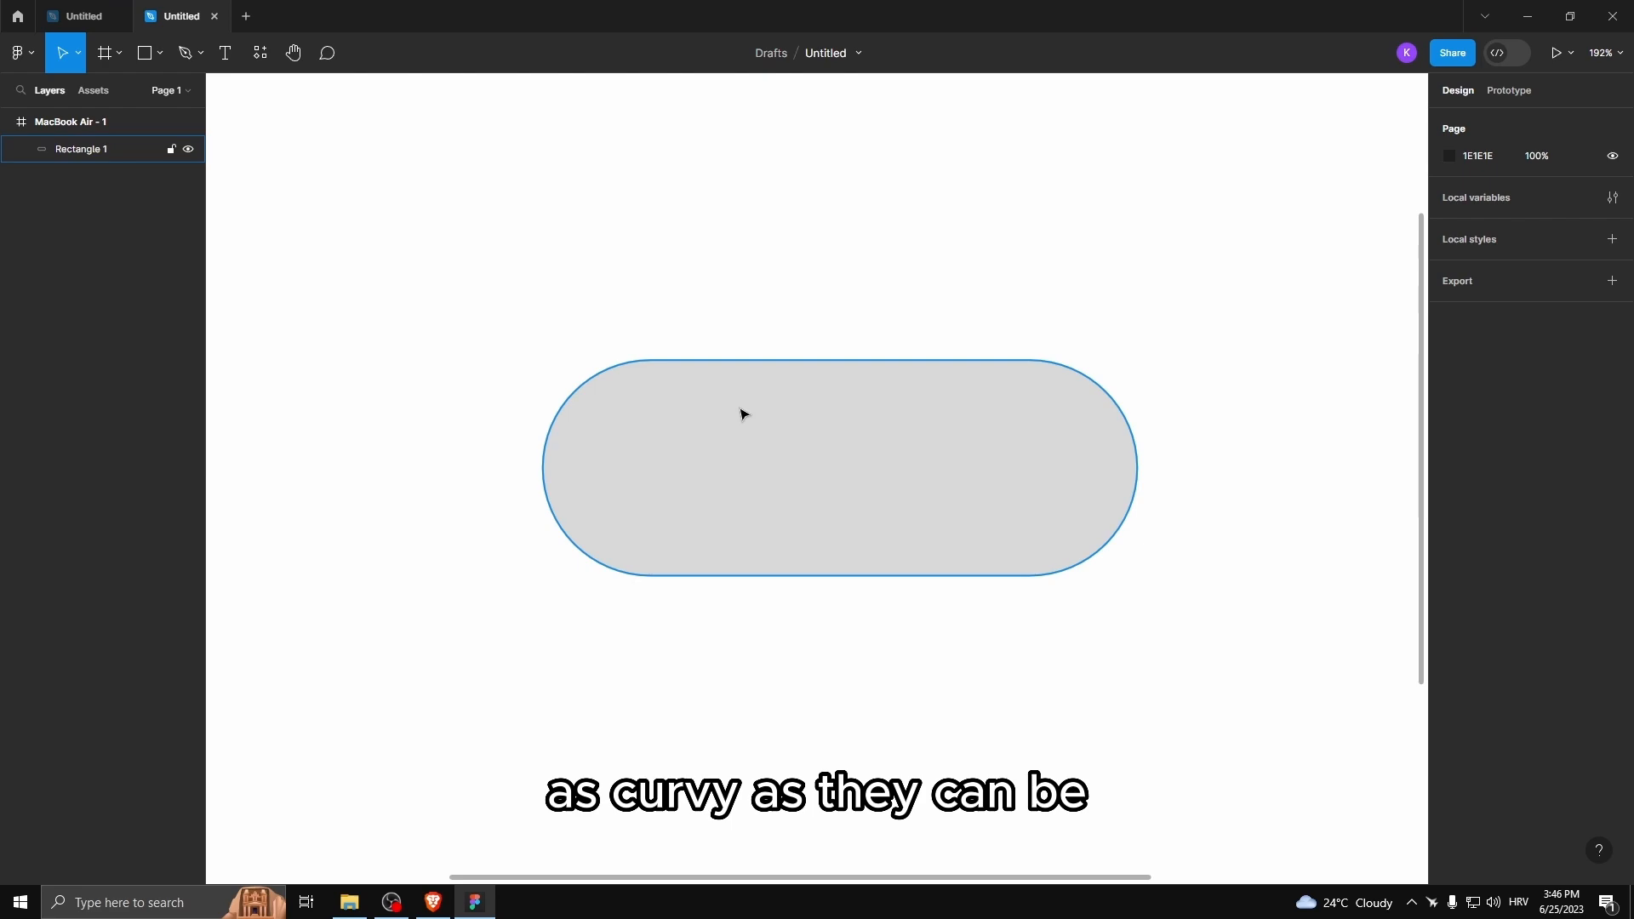
- Draw a perfect circle above the pill's left end and scale it to about 110 × 110
click(165, 48)
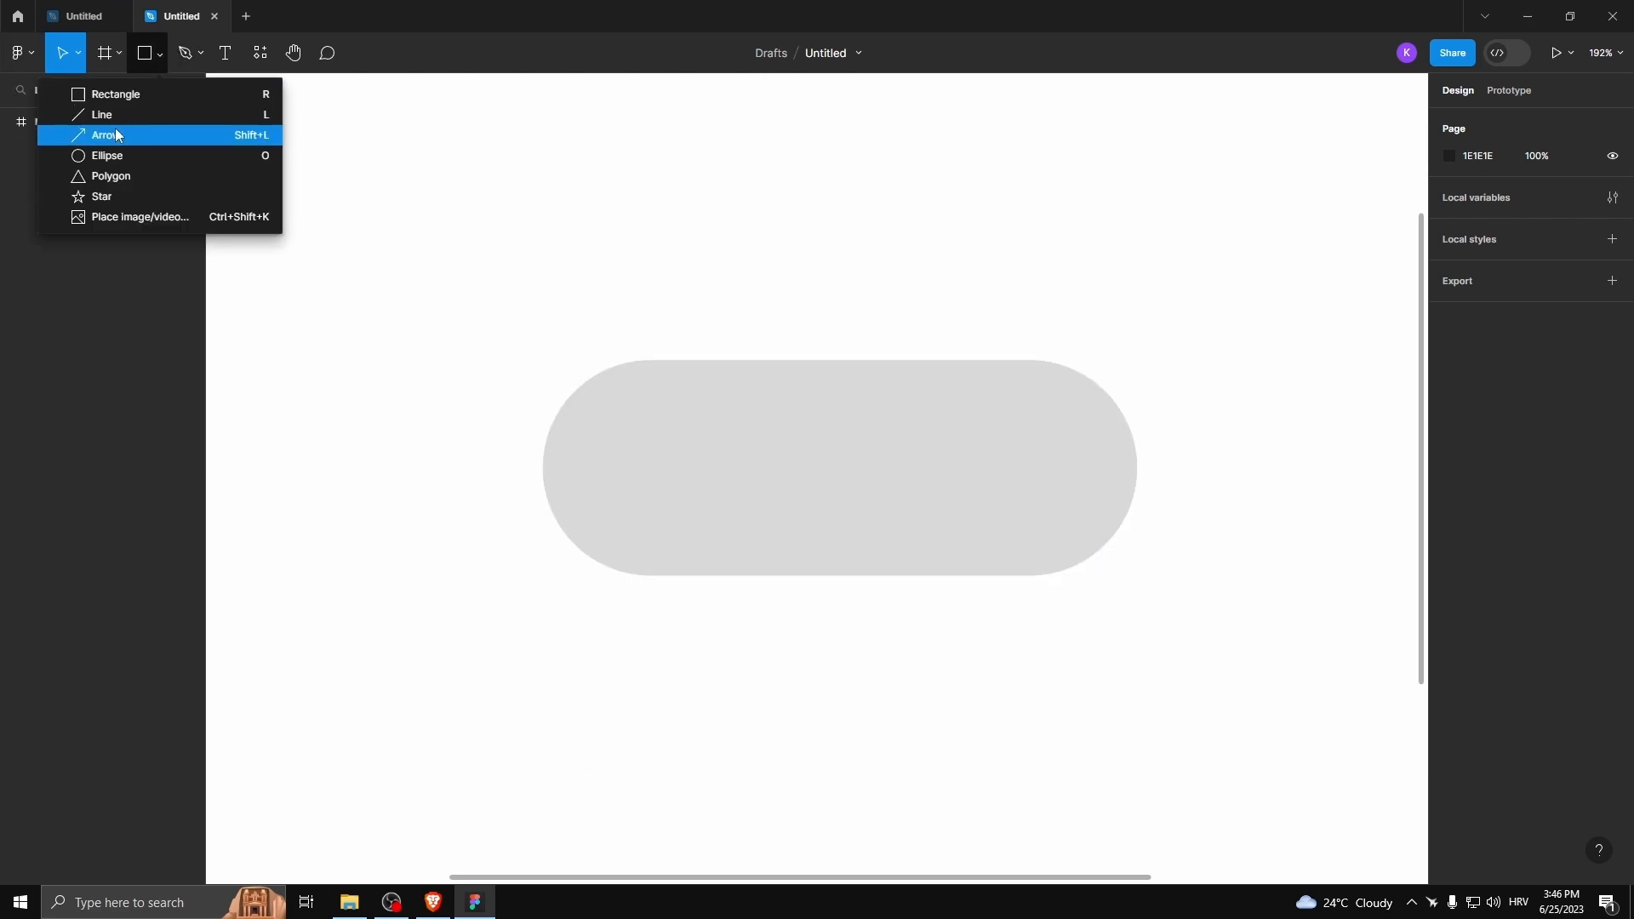
click(106, 154)
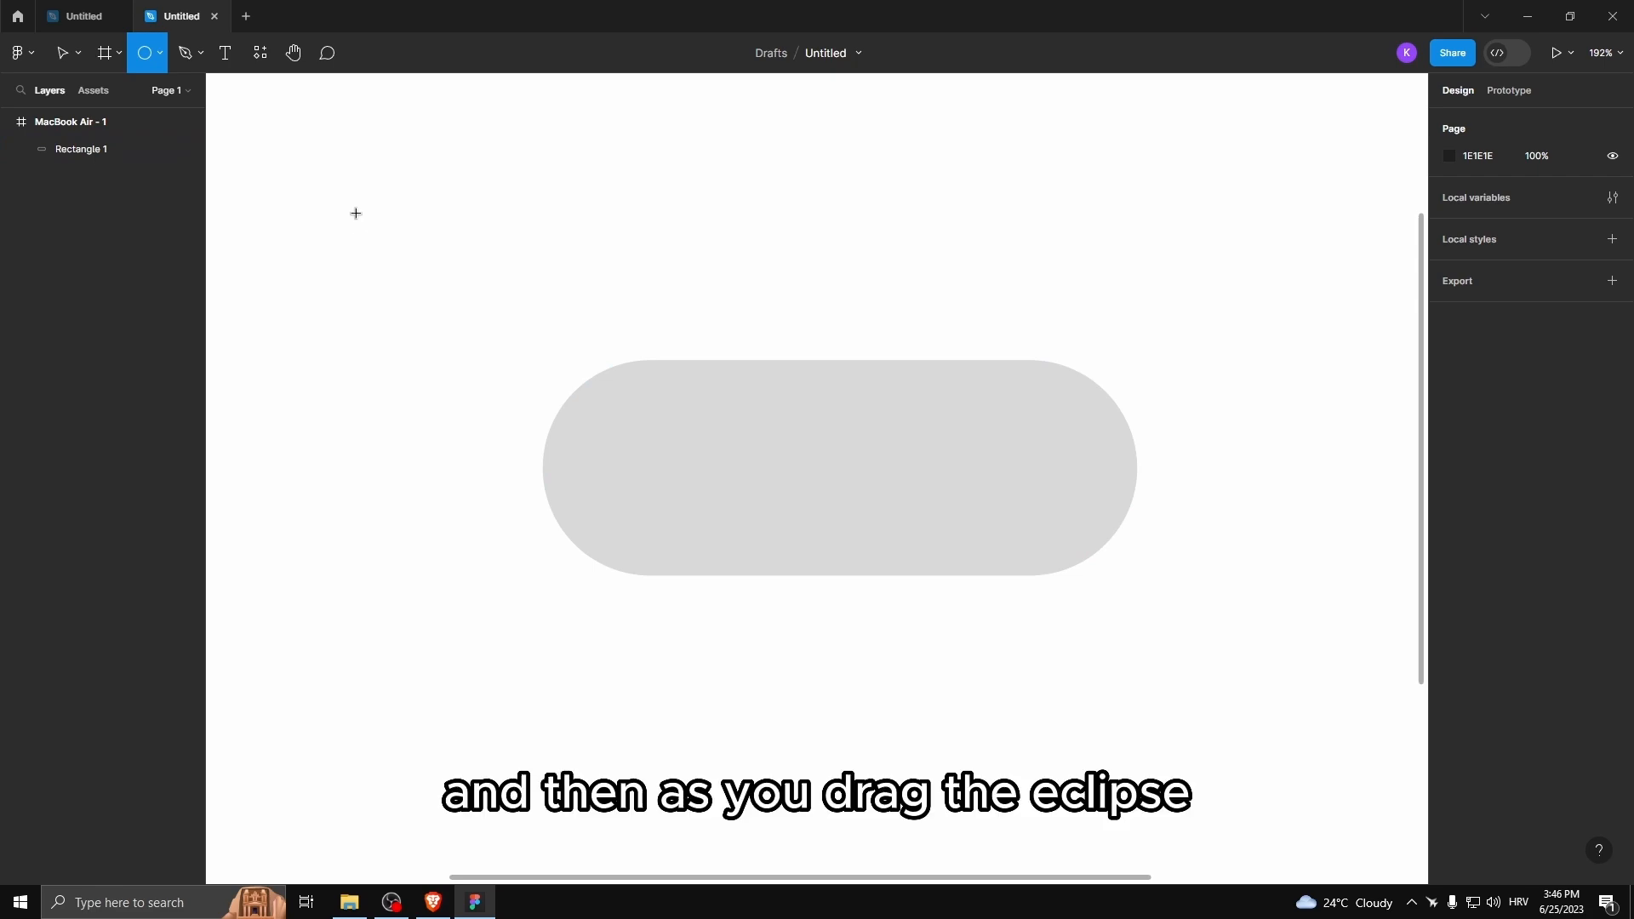
drag(336, 189, 556, 408)
drag(511, 346, 664, 467)
key(ctrl+z)
key(ctrl+z)
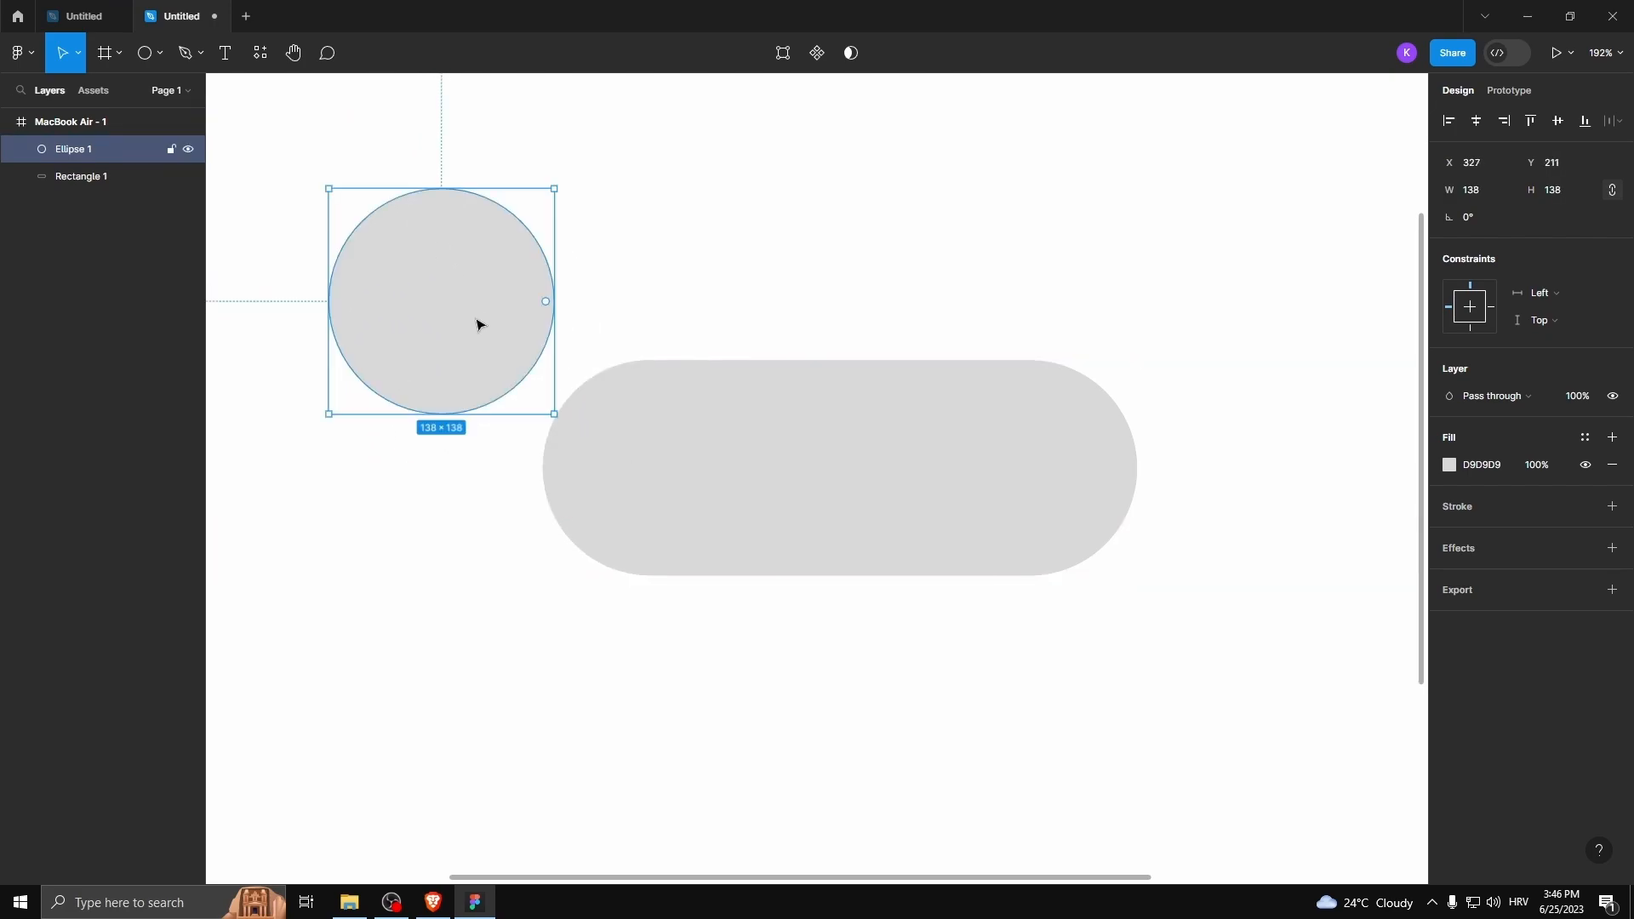
drag(509, 365, 505, 363)
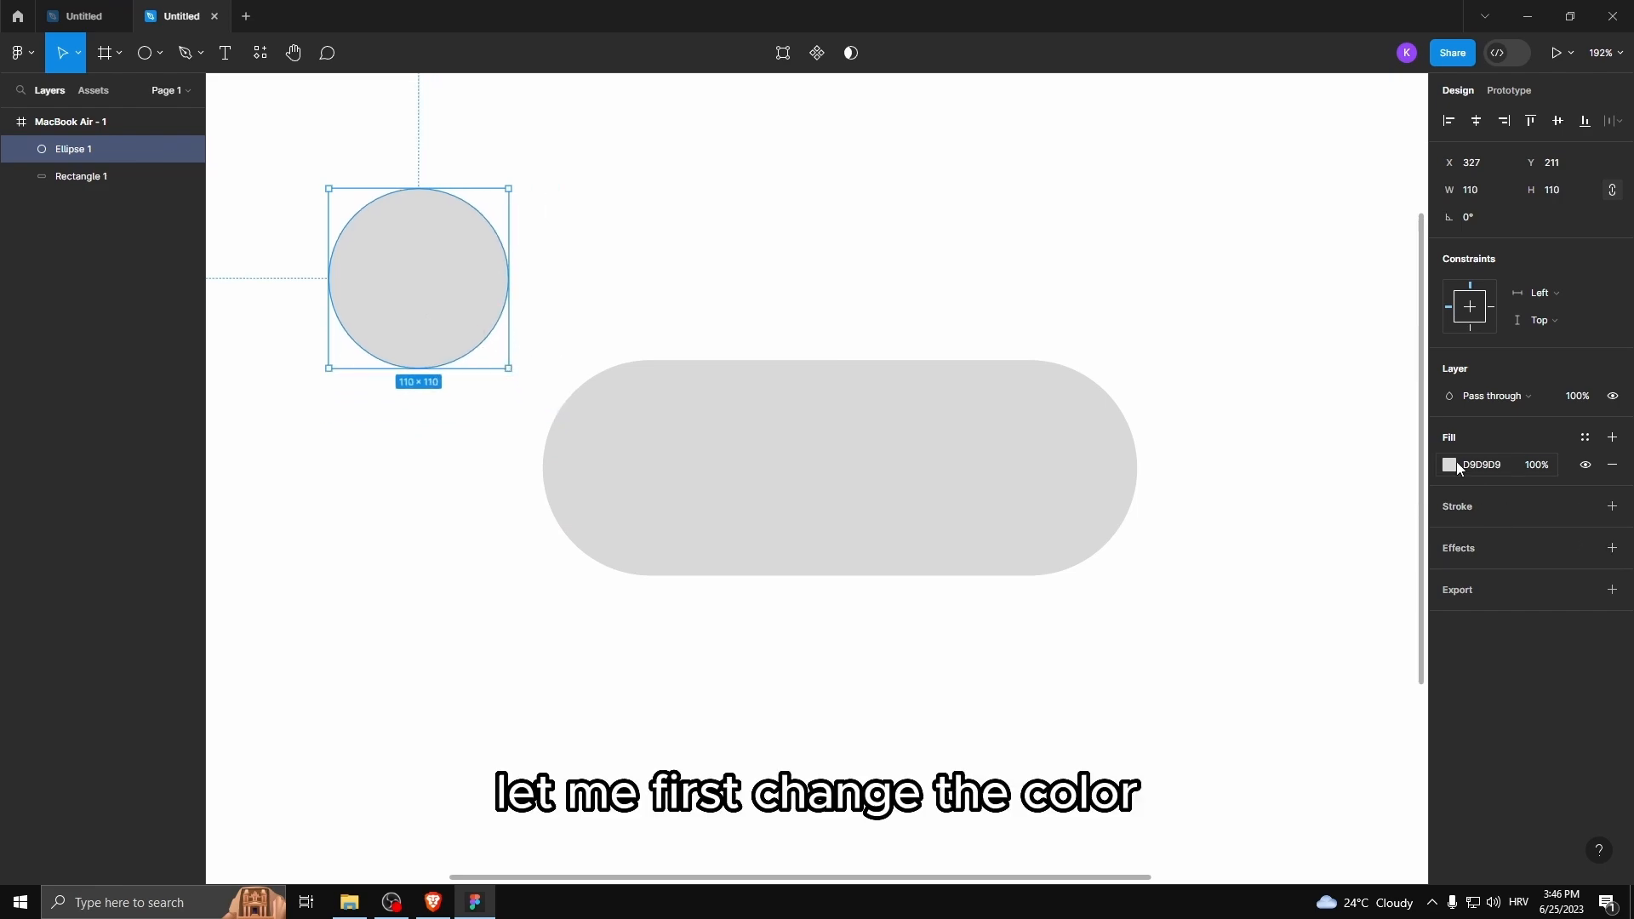
- Fill the circle with dark grey 545454
click(1450, 465)
click(1251, 507)
drag(1242, 528, 1227, 586)
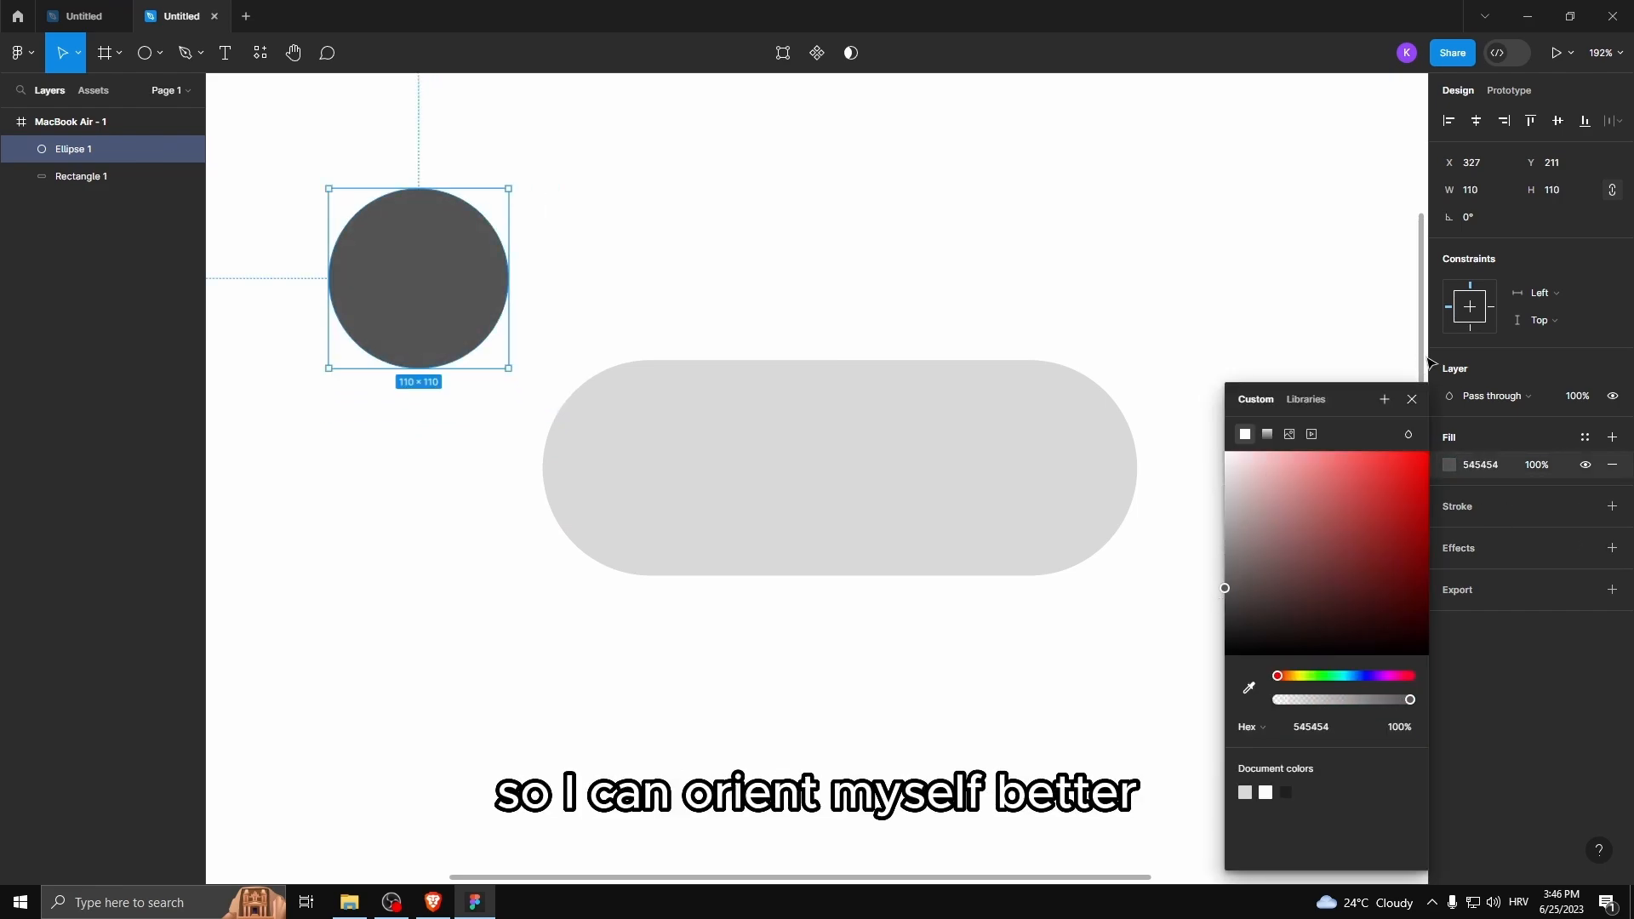
click(1412, 400)
- Place the circle inside the pill's left end, vertically centred, at X 468, Y 327
drag(418, 252, 631, 442)
key(shift+Right)
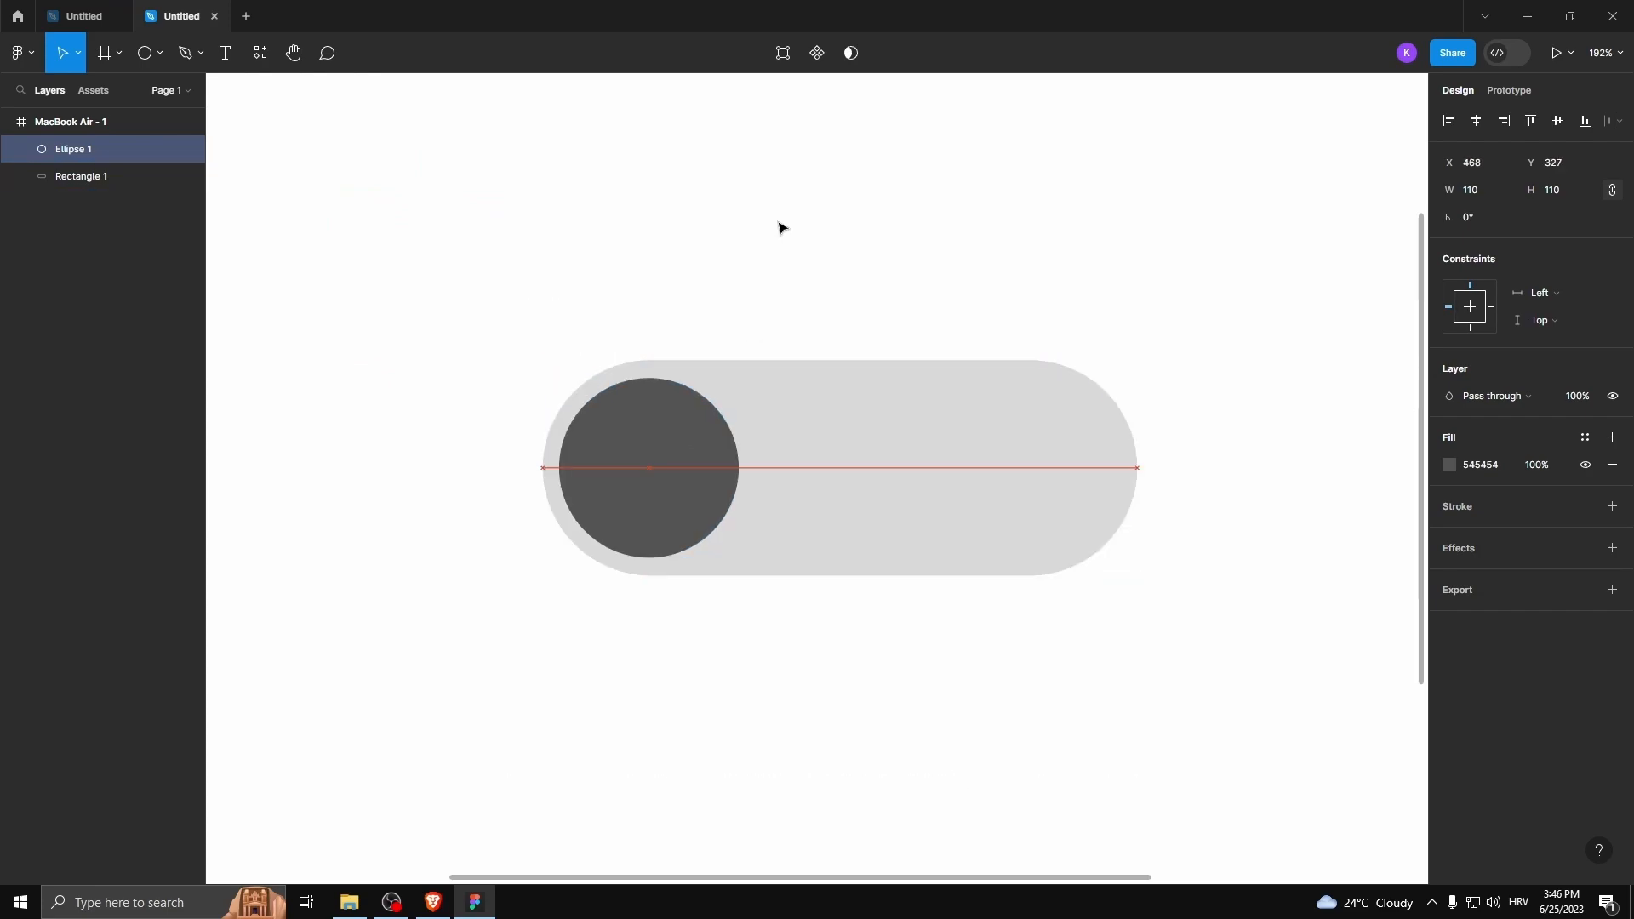
click(981, 404)
- Fill the circle with light grey ABABAB and the pill with a very dark grey
click(676, 422)
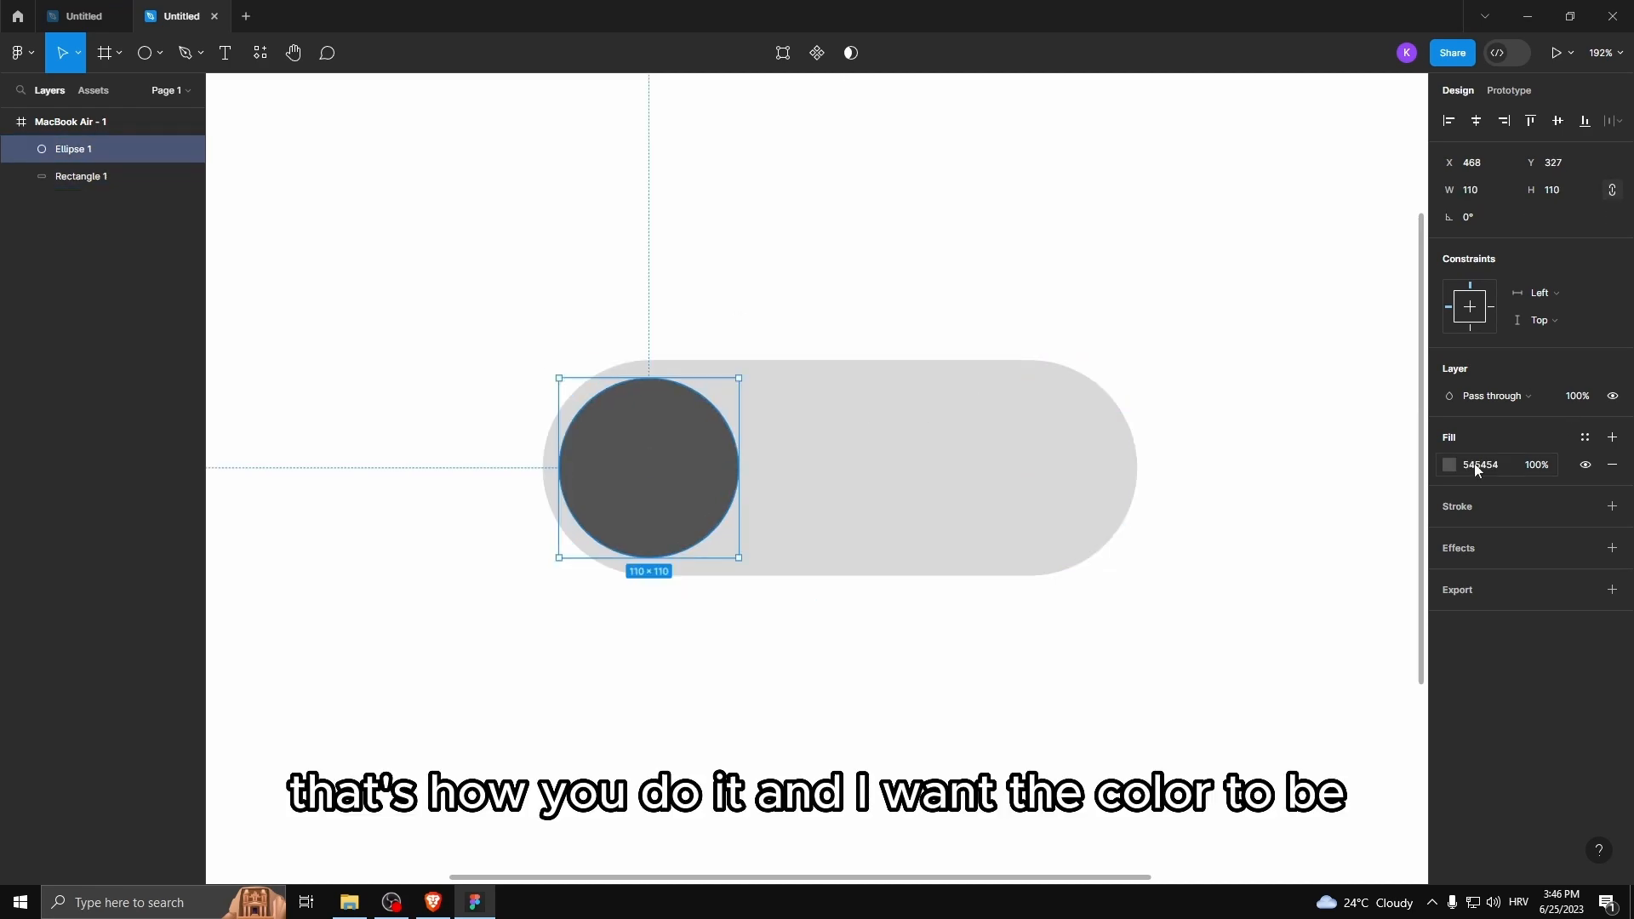
click(1450, 465)
drag(1248, 465, 1207, 624)
click(923, 445)
click(1451, 466)
click(1410, 400)
click(678, 463)
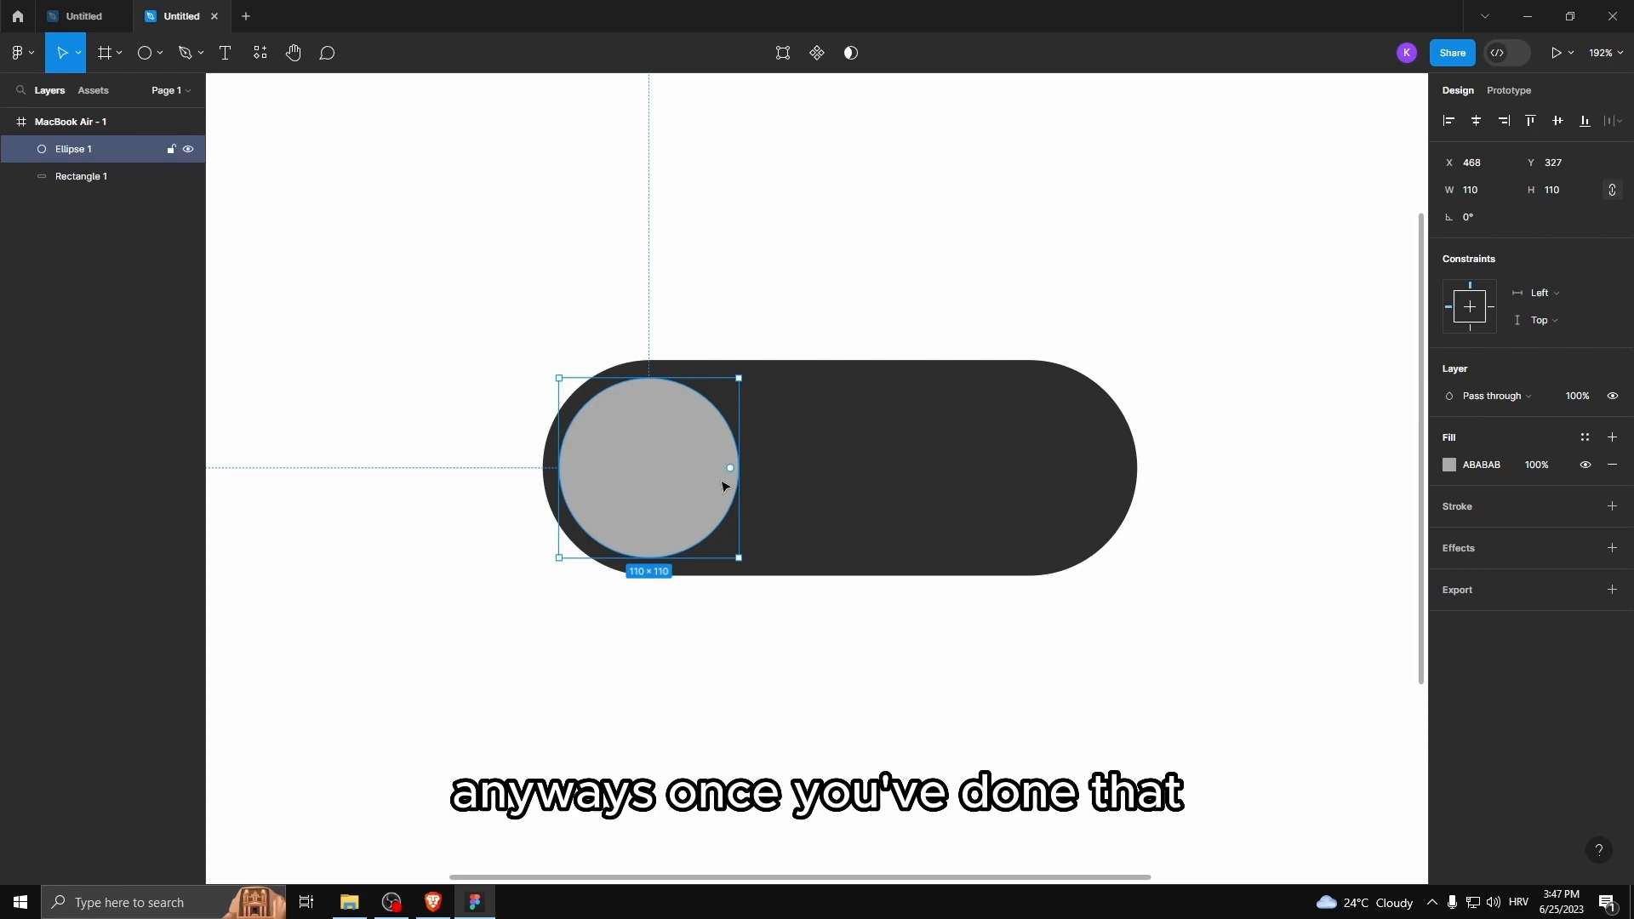
- Add a text box about 74 × 36 inside the circle with the text "Off"
click(227, 54)
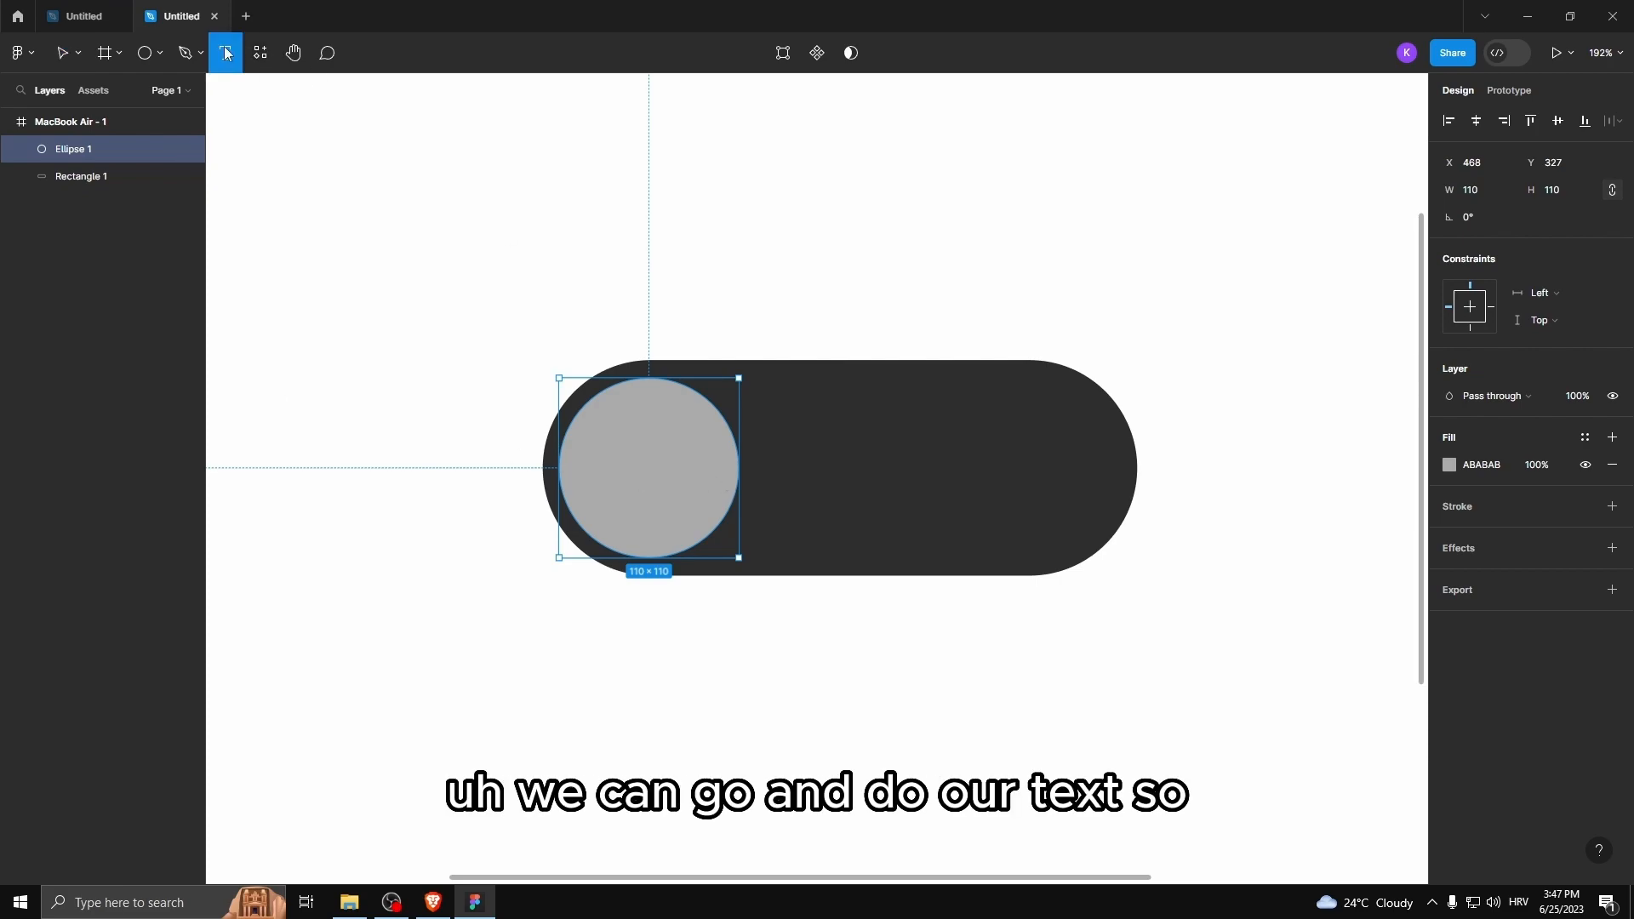
drag(588, 437, 710, 496)
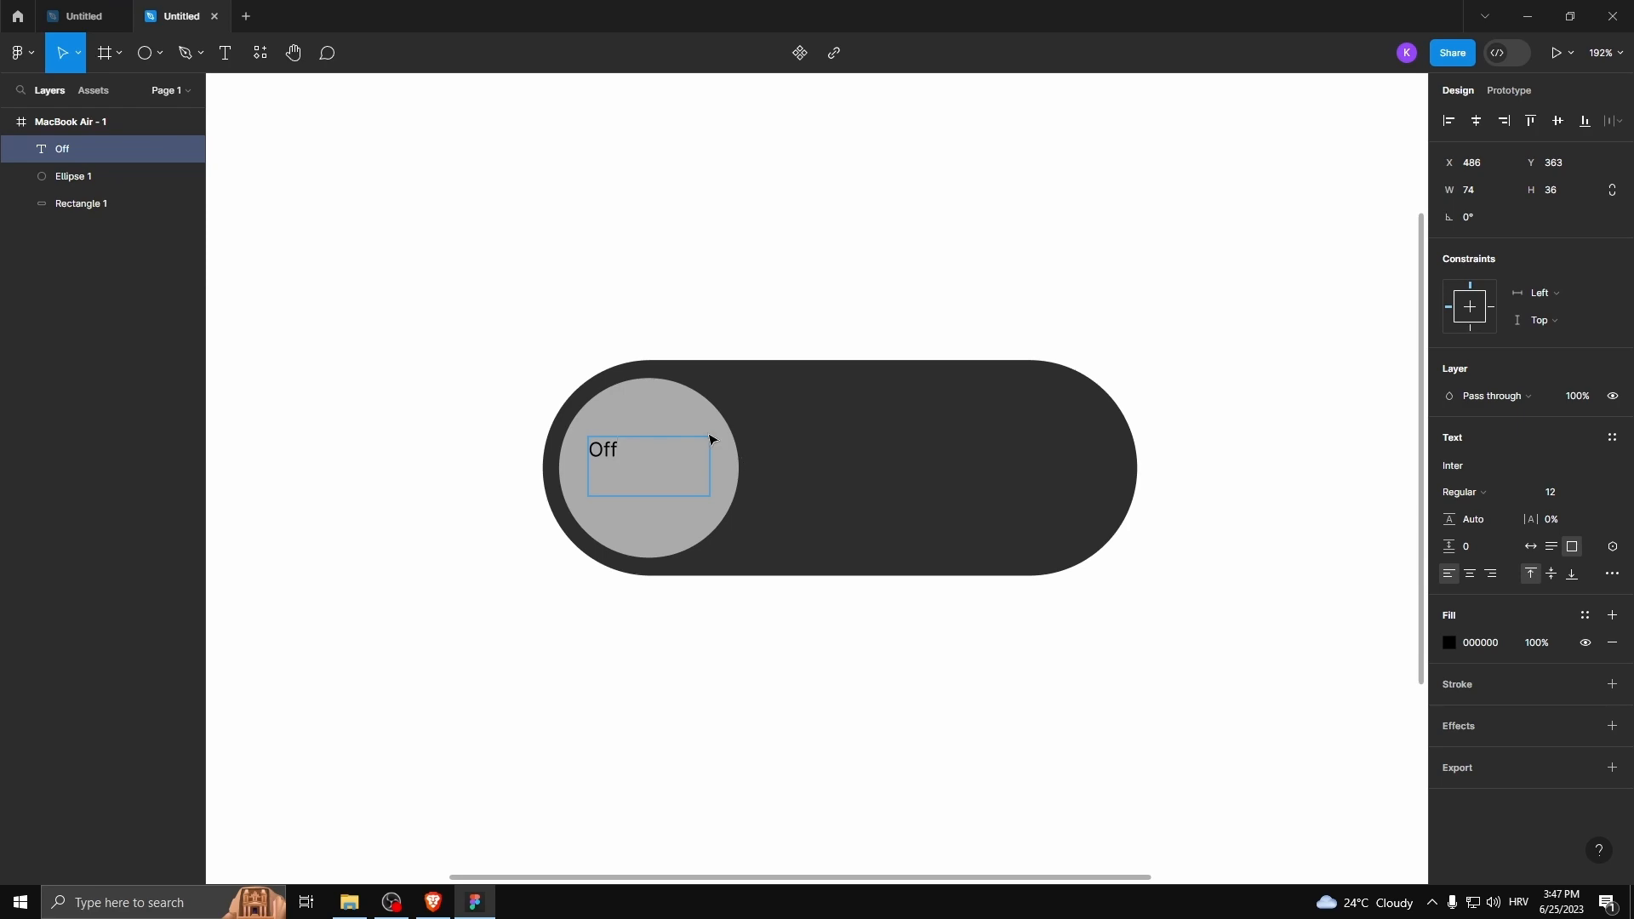
- Try font size 64 for the "Off" text, then reduce it to 48
key(ctrl+a)
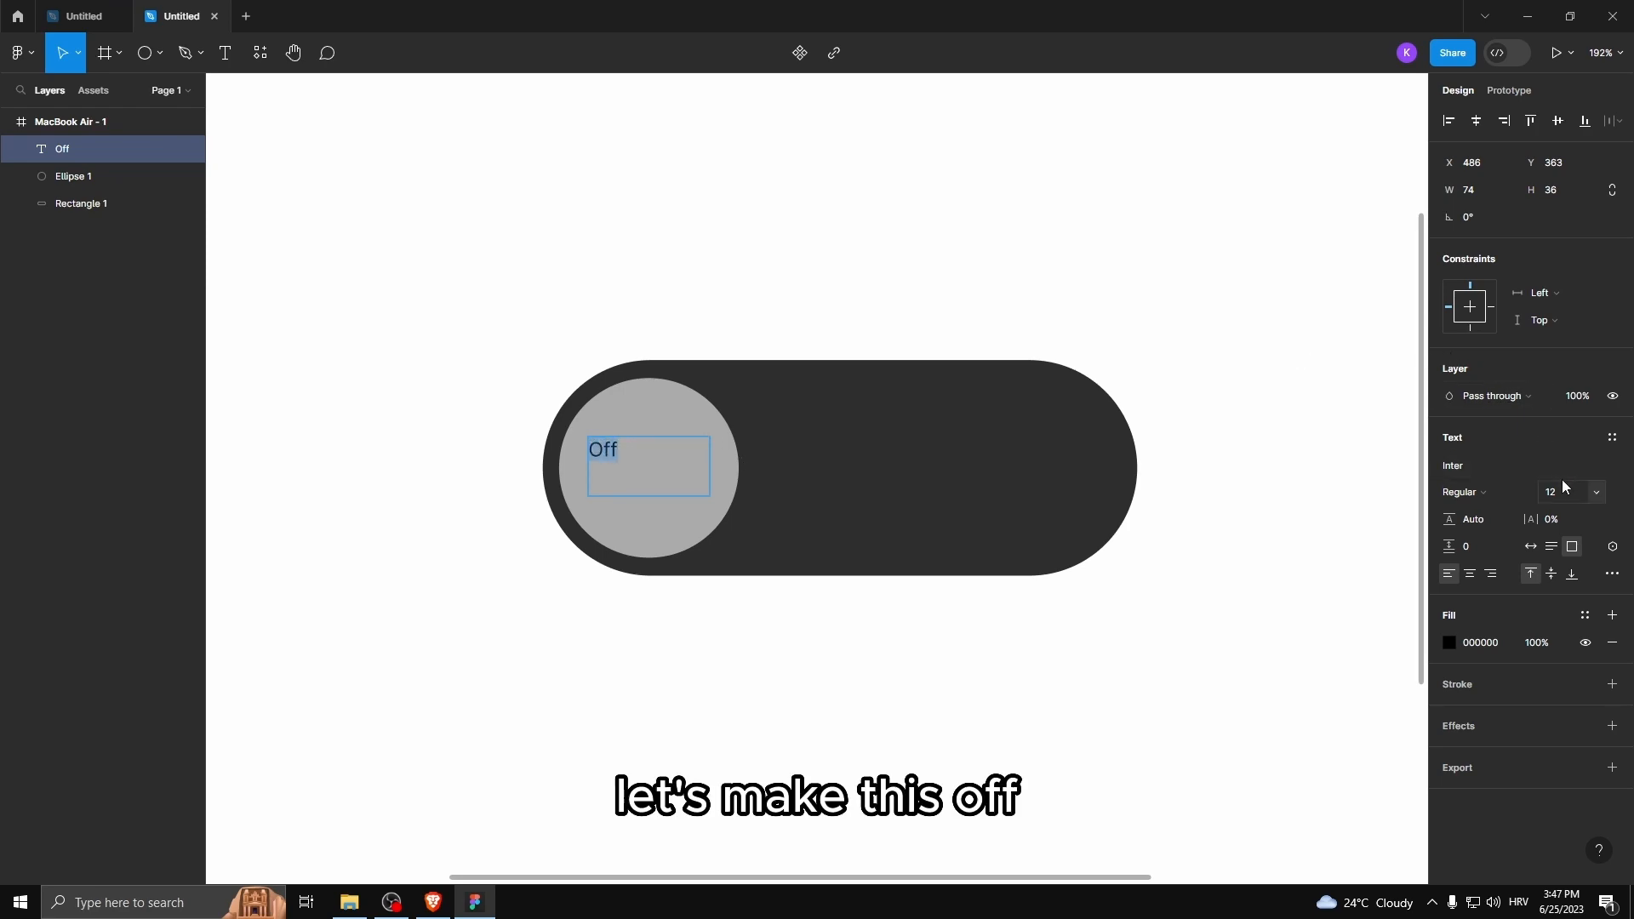
click(1597, 492)
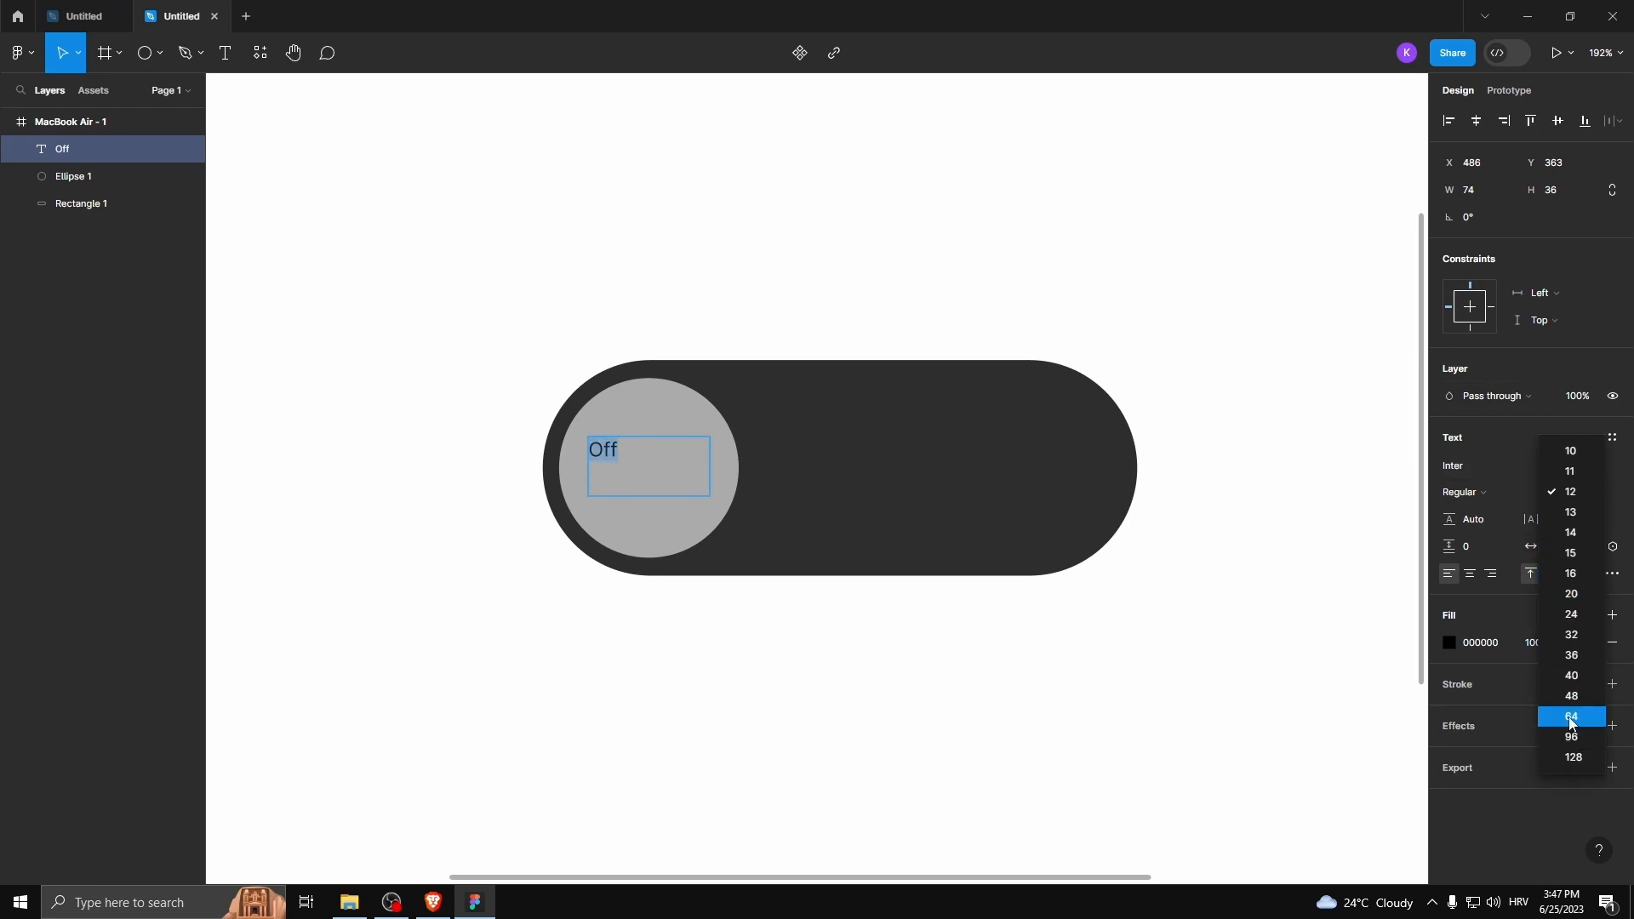
click(1572, 718)
click(1597, 492)
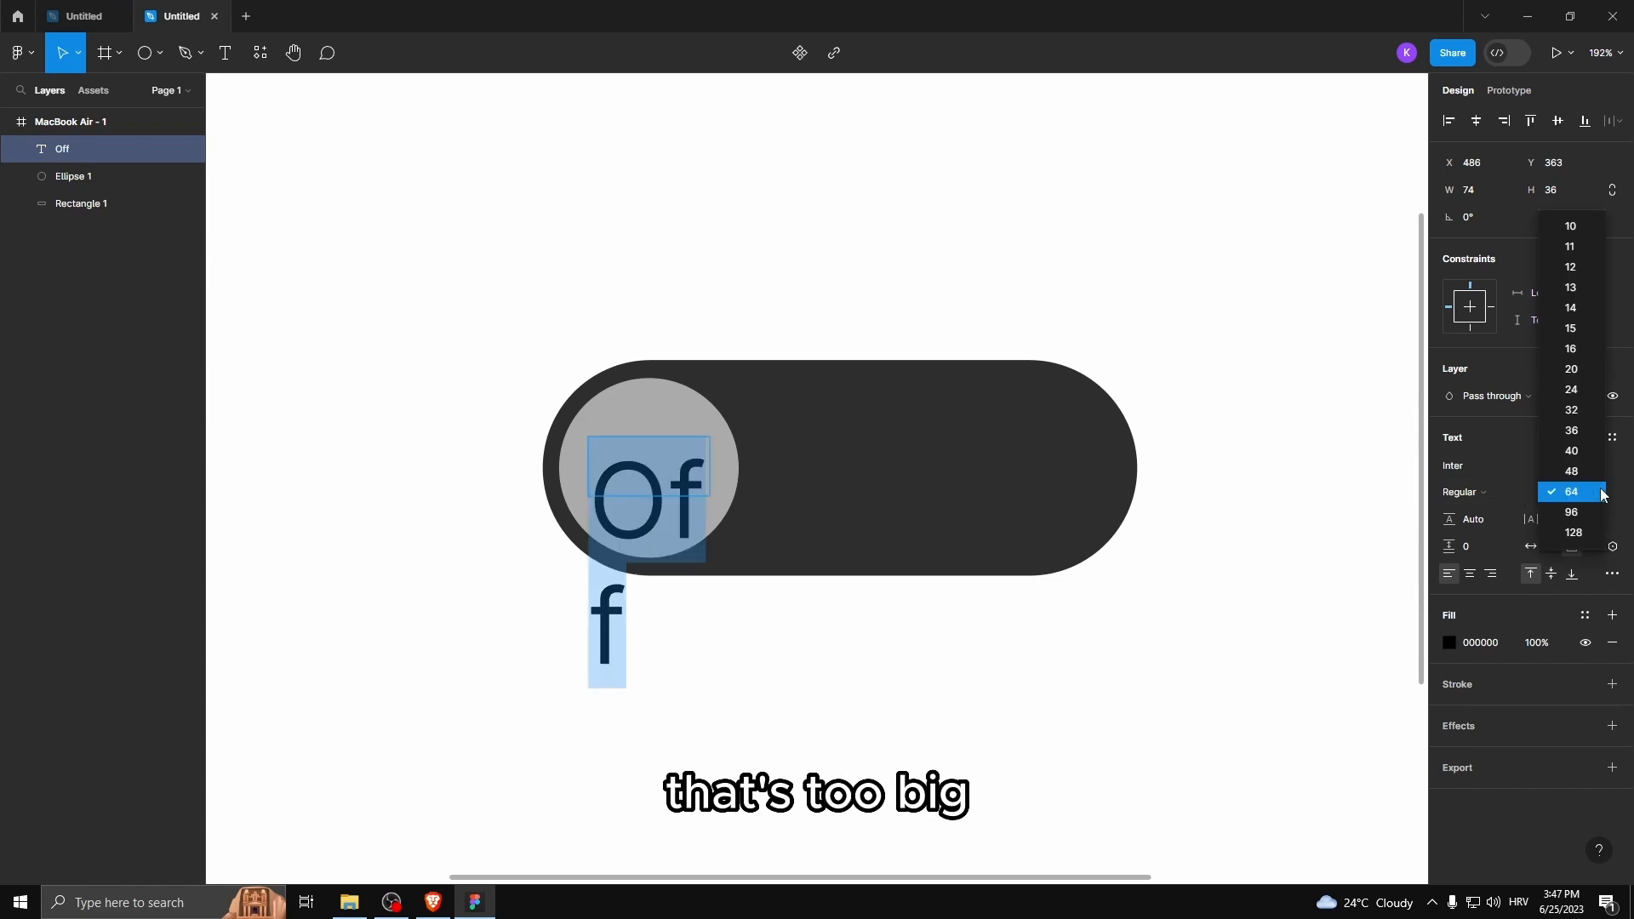
click(1572, 471)
click(650, 481)
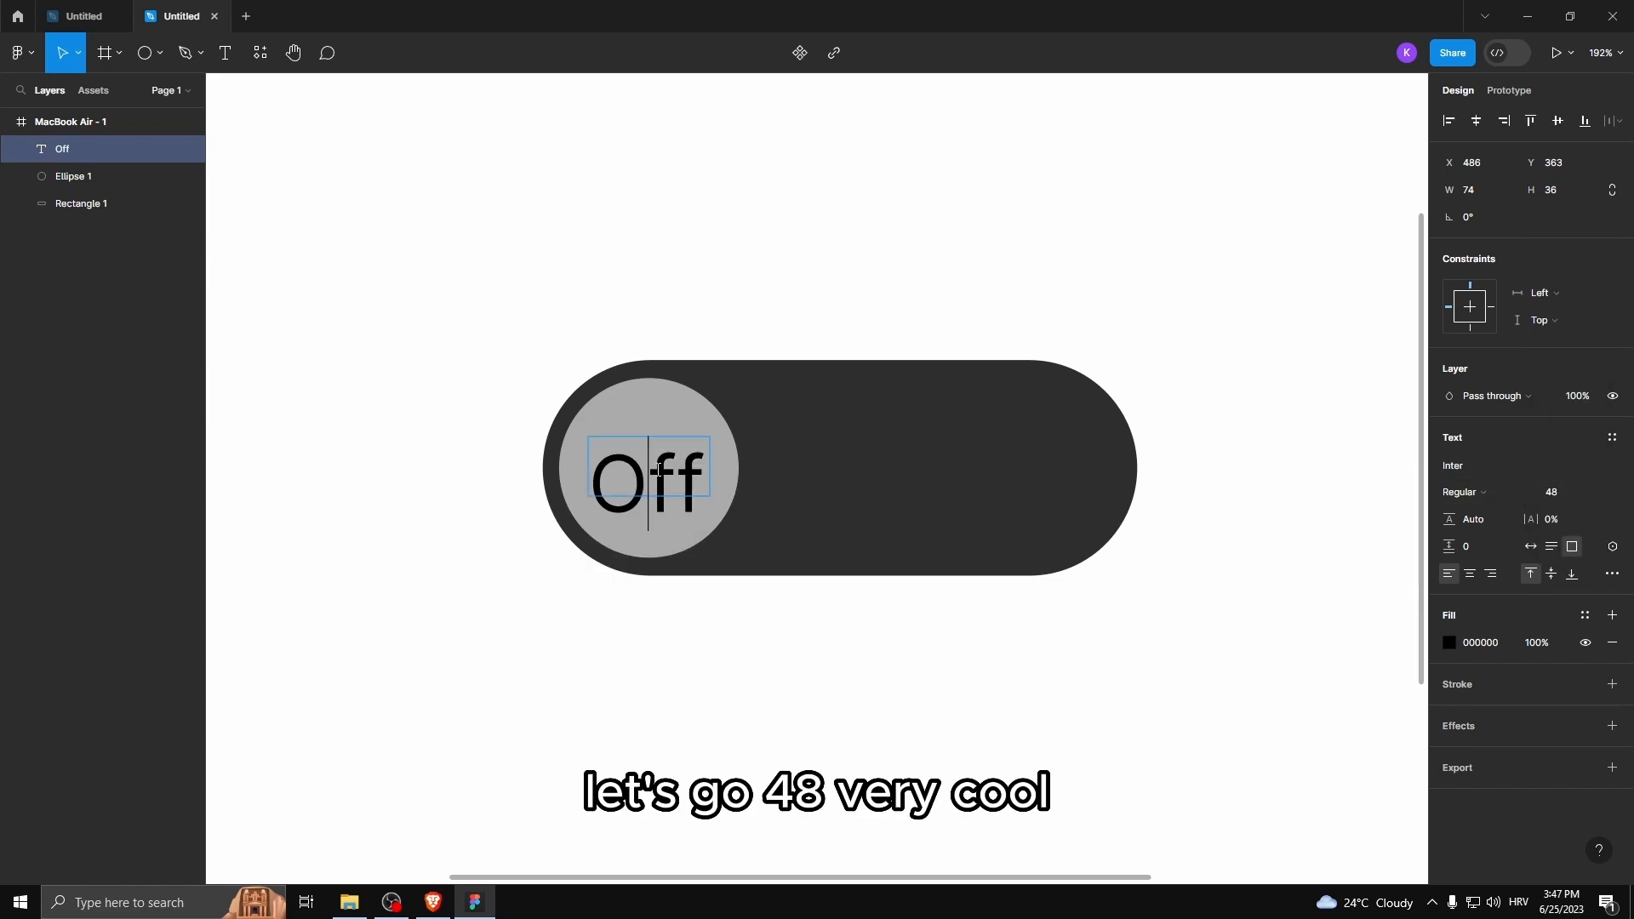
- Change the font of the "Off" text to Jomhuria
drag(704, 476, 591, 485)
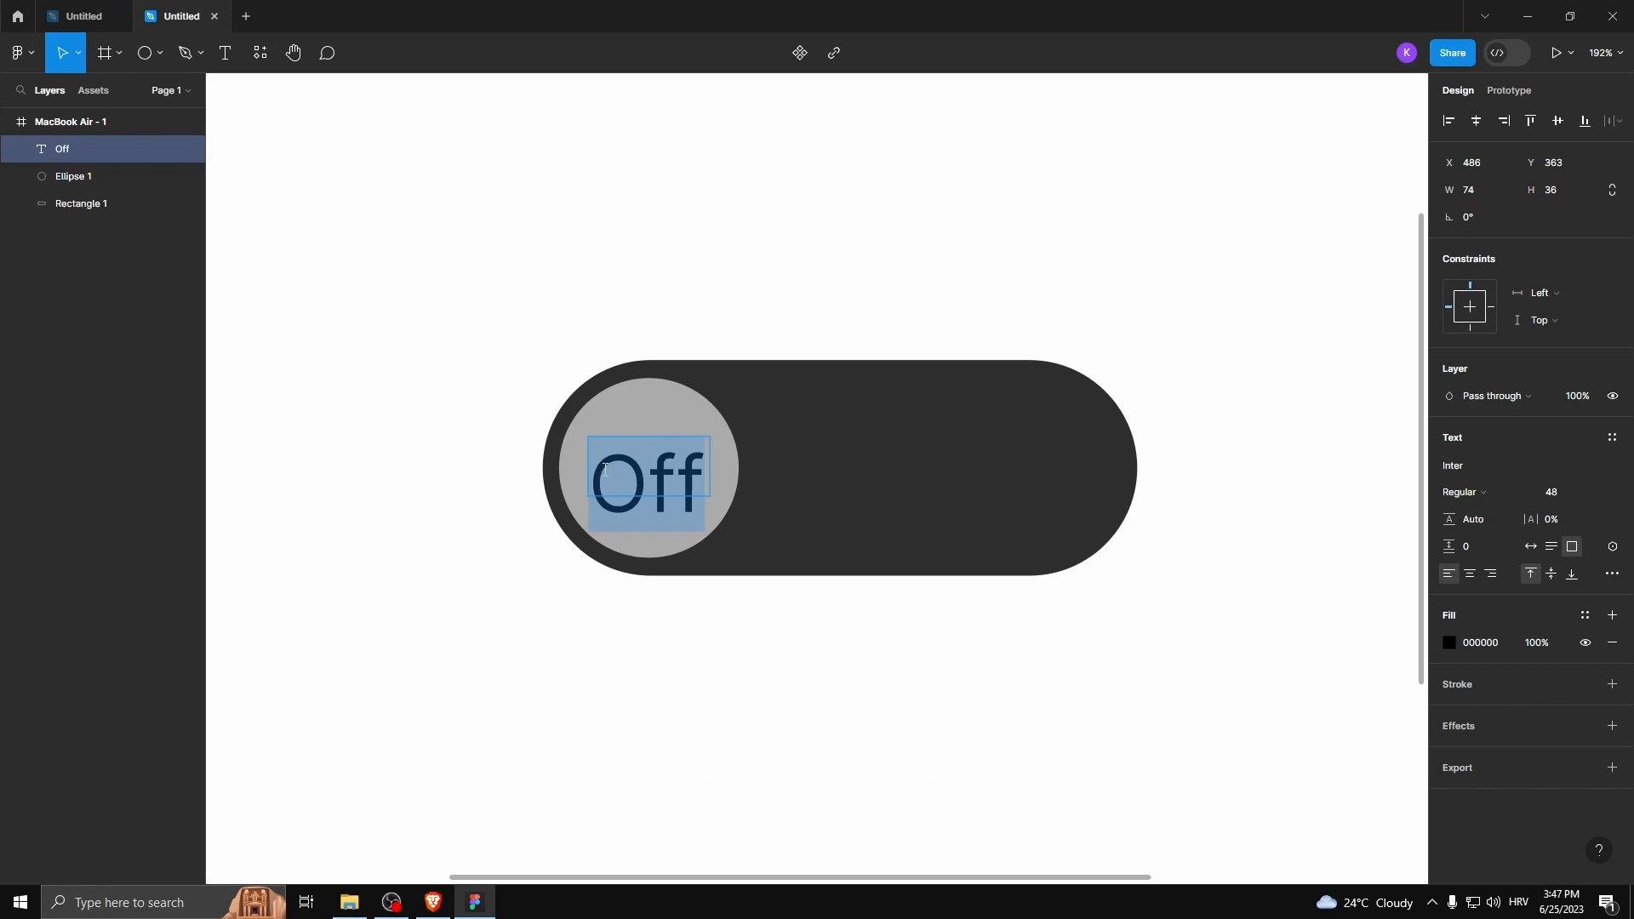
click(1464, 465)
scroll(1316, 683, down, 1)
scroll(1310, 732, down, 5)
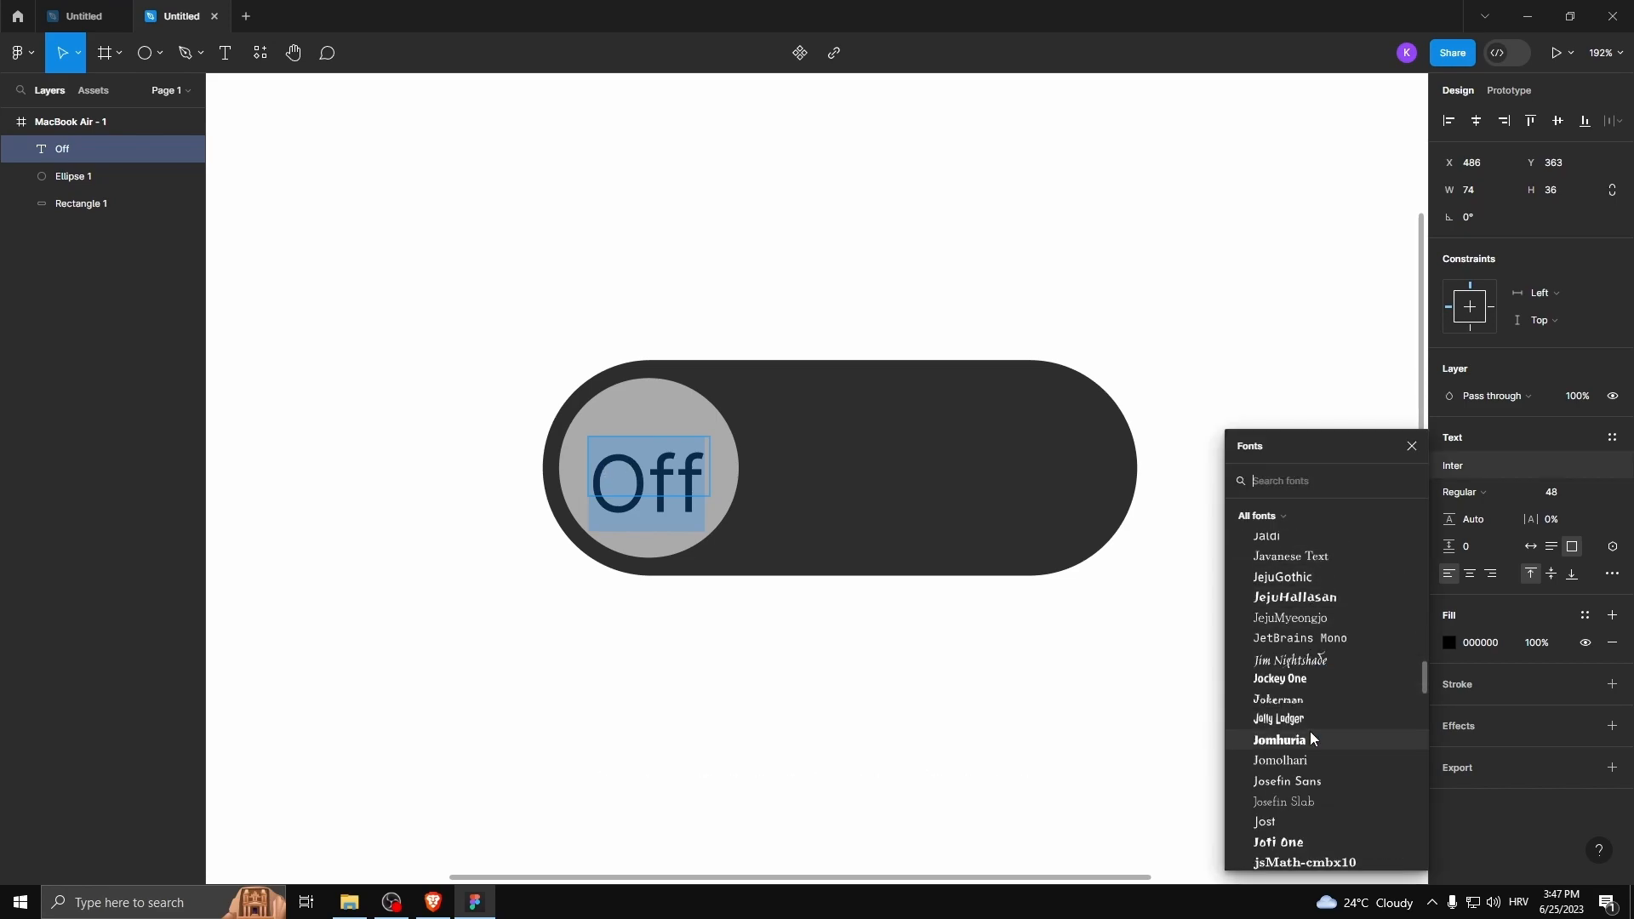
click(1305, 742)
- Set the "Off" text's font size to 64 and centre it in the circle at about X 497, Y 354
click(621, 474)
double_click(632, 481)
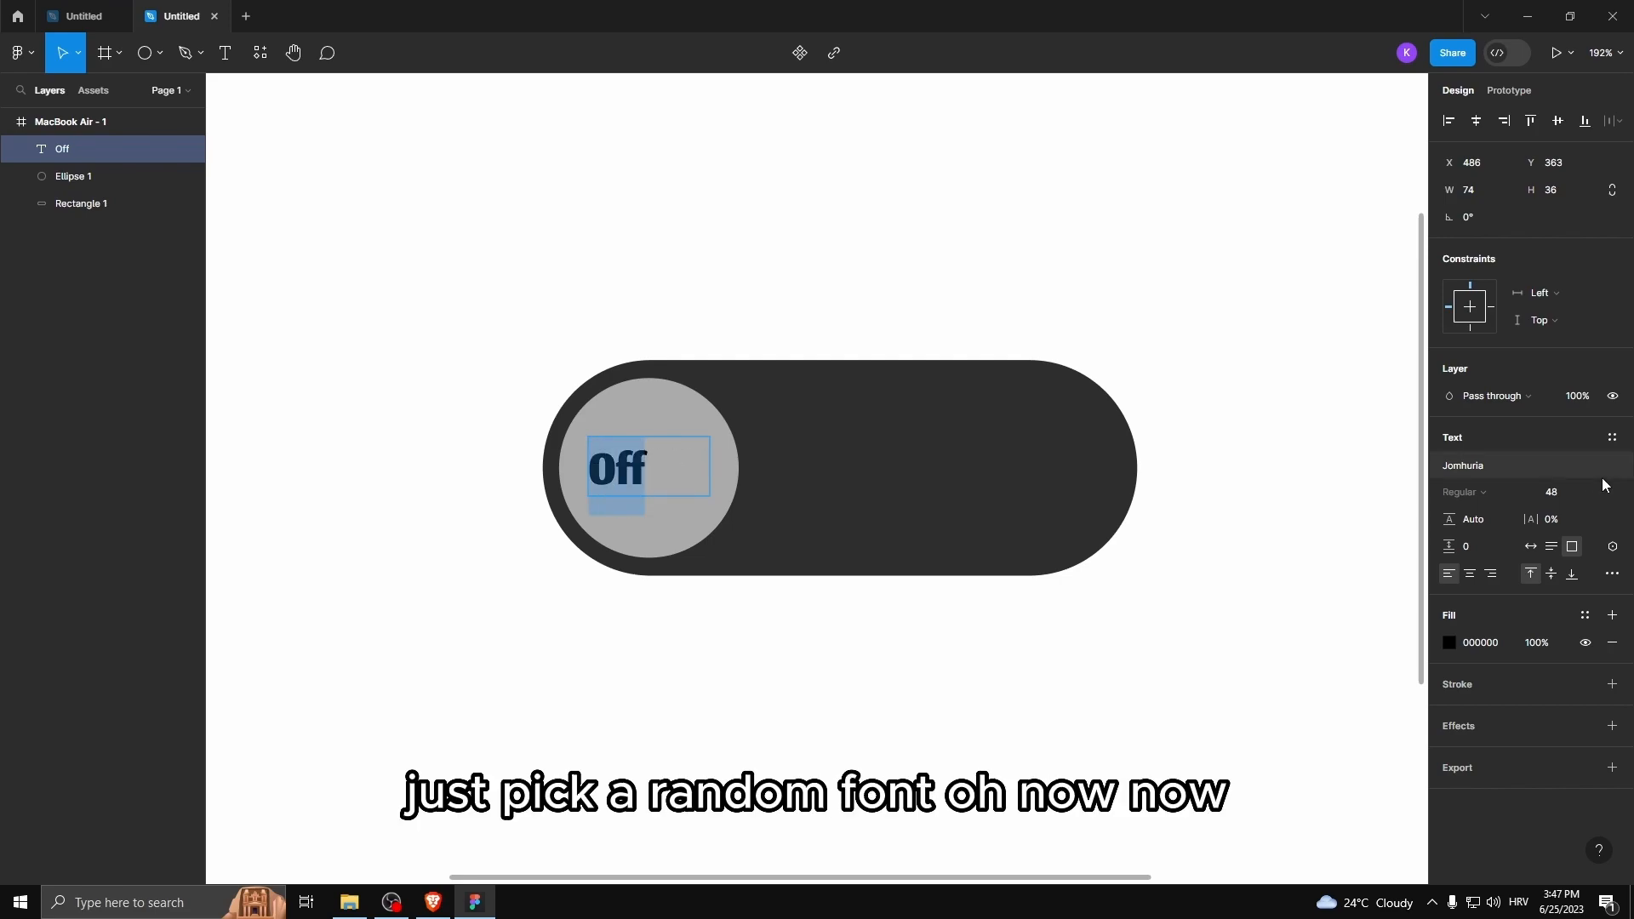
click(1595, 498)
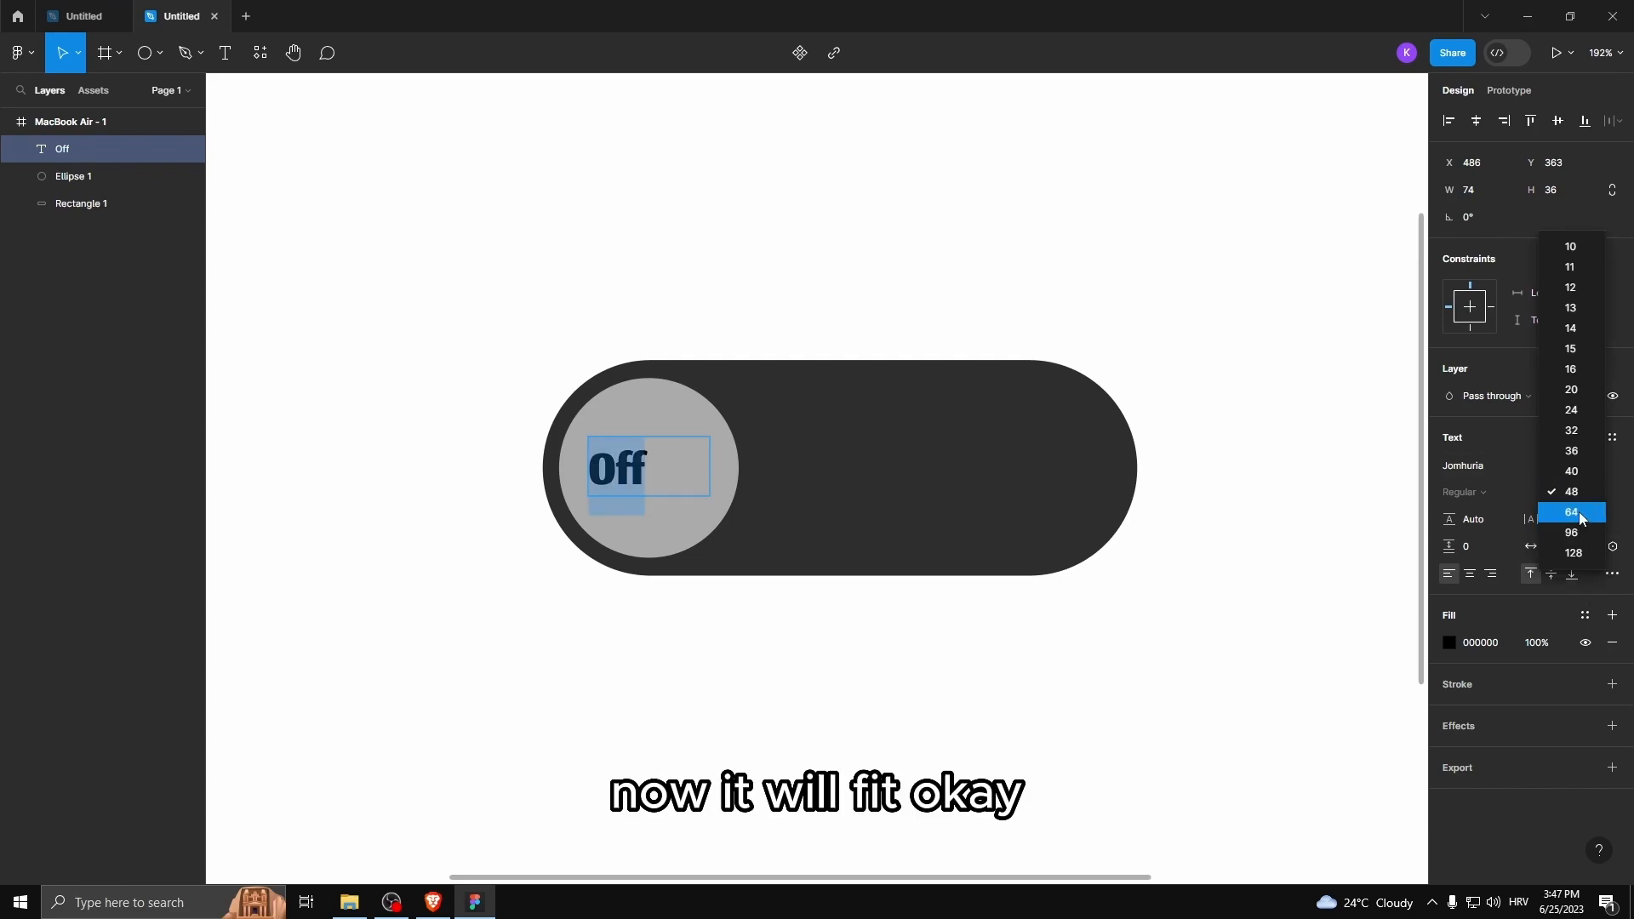
click(1580, 513)
click(651, 477)
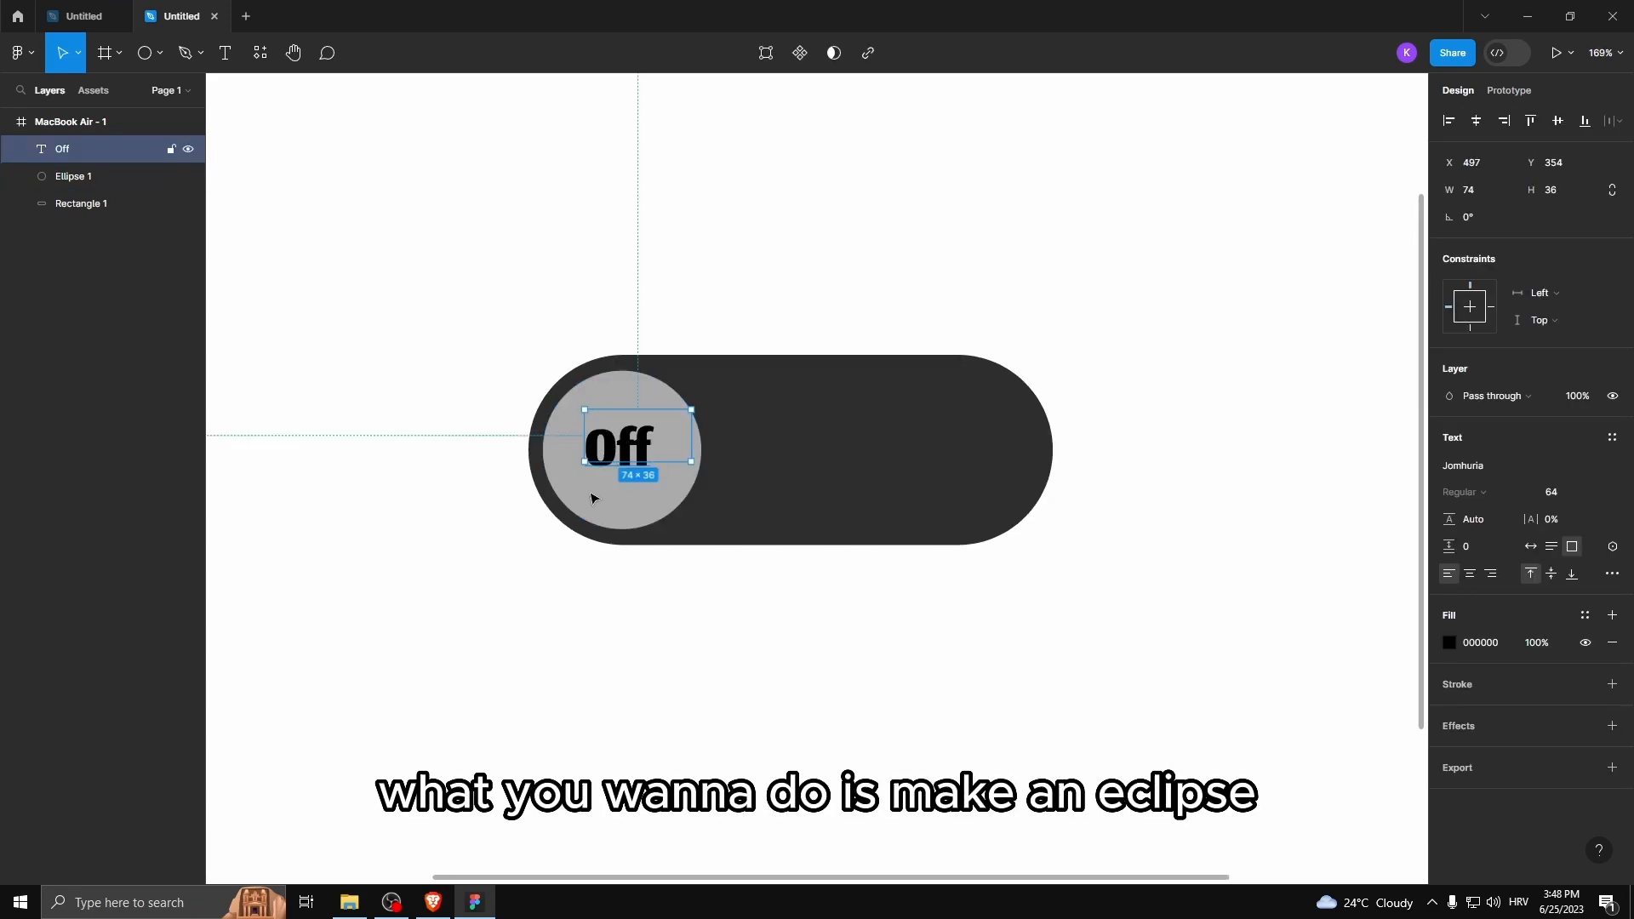
- Duplicate the light grey circle in place with copy and paste
click(90, 178)
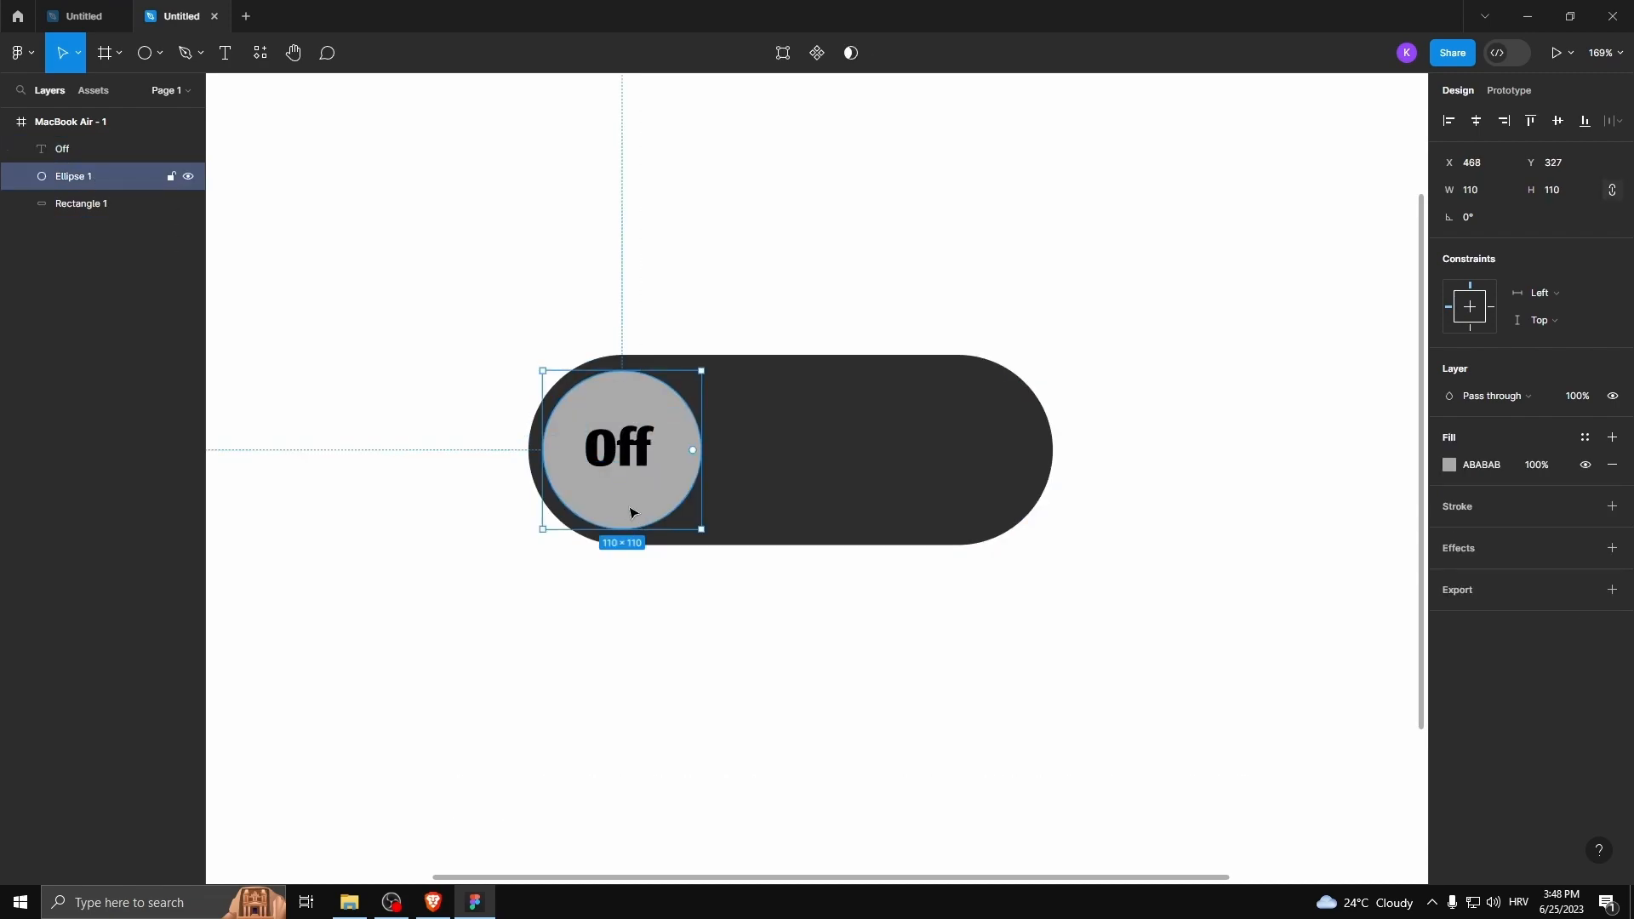
key(ctrl+c)
key(ctrl+v)
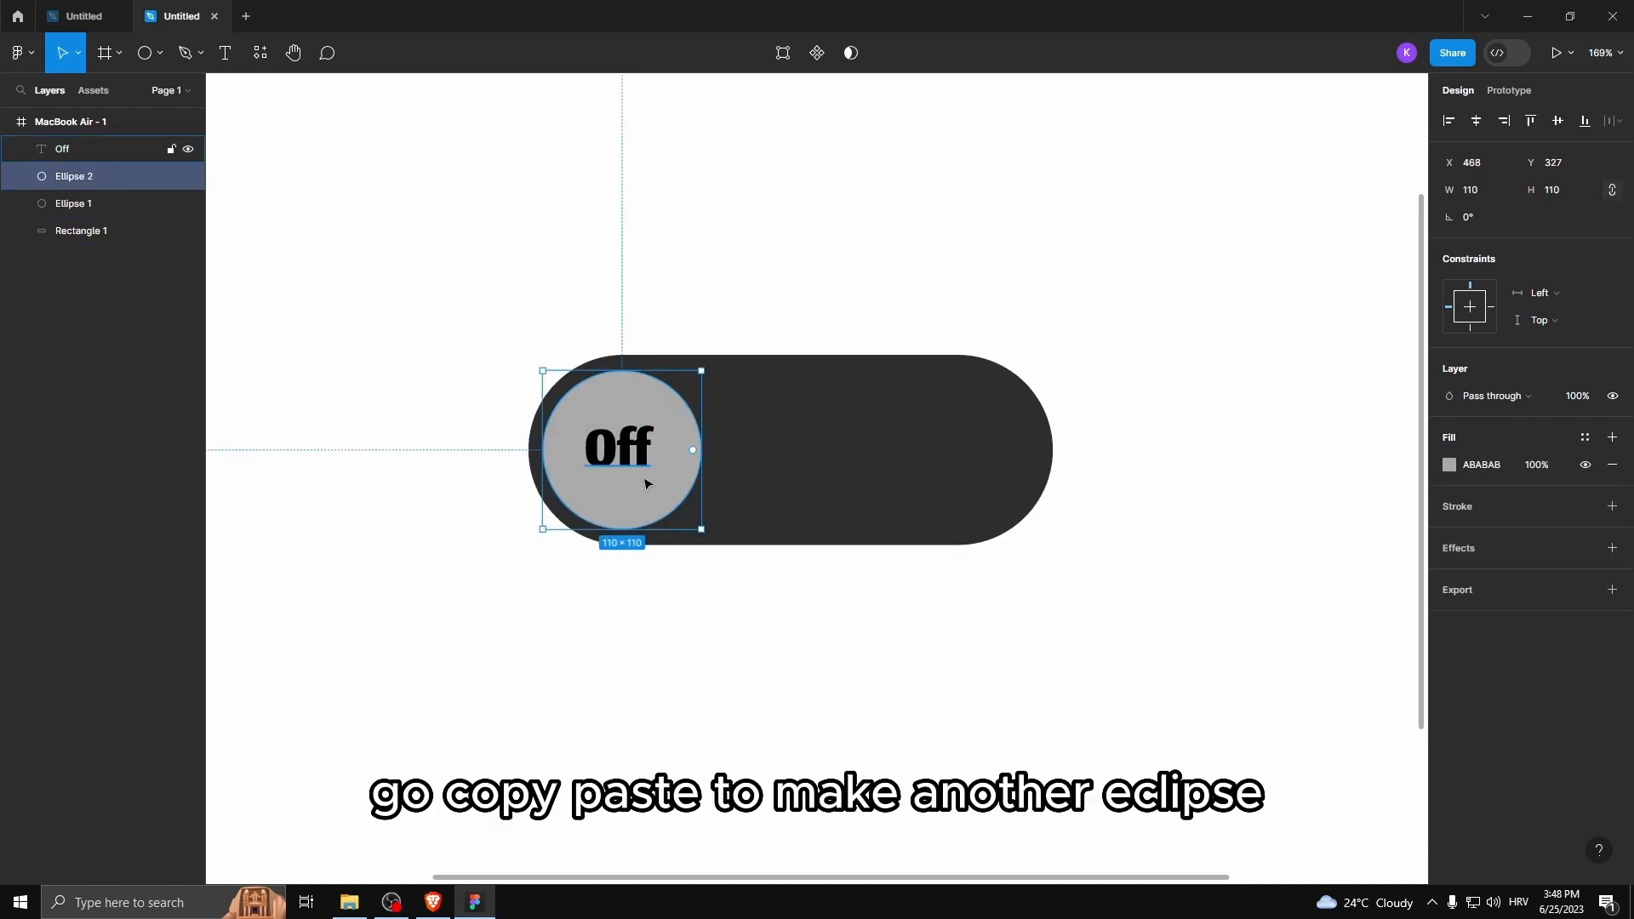
- Rename the duplicated circle's layer as "random"
double_click(74, 173)
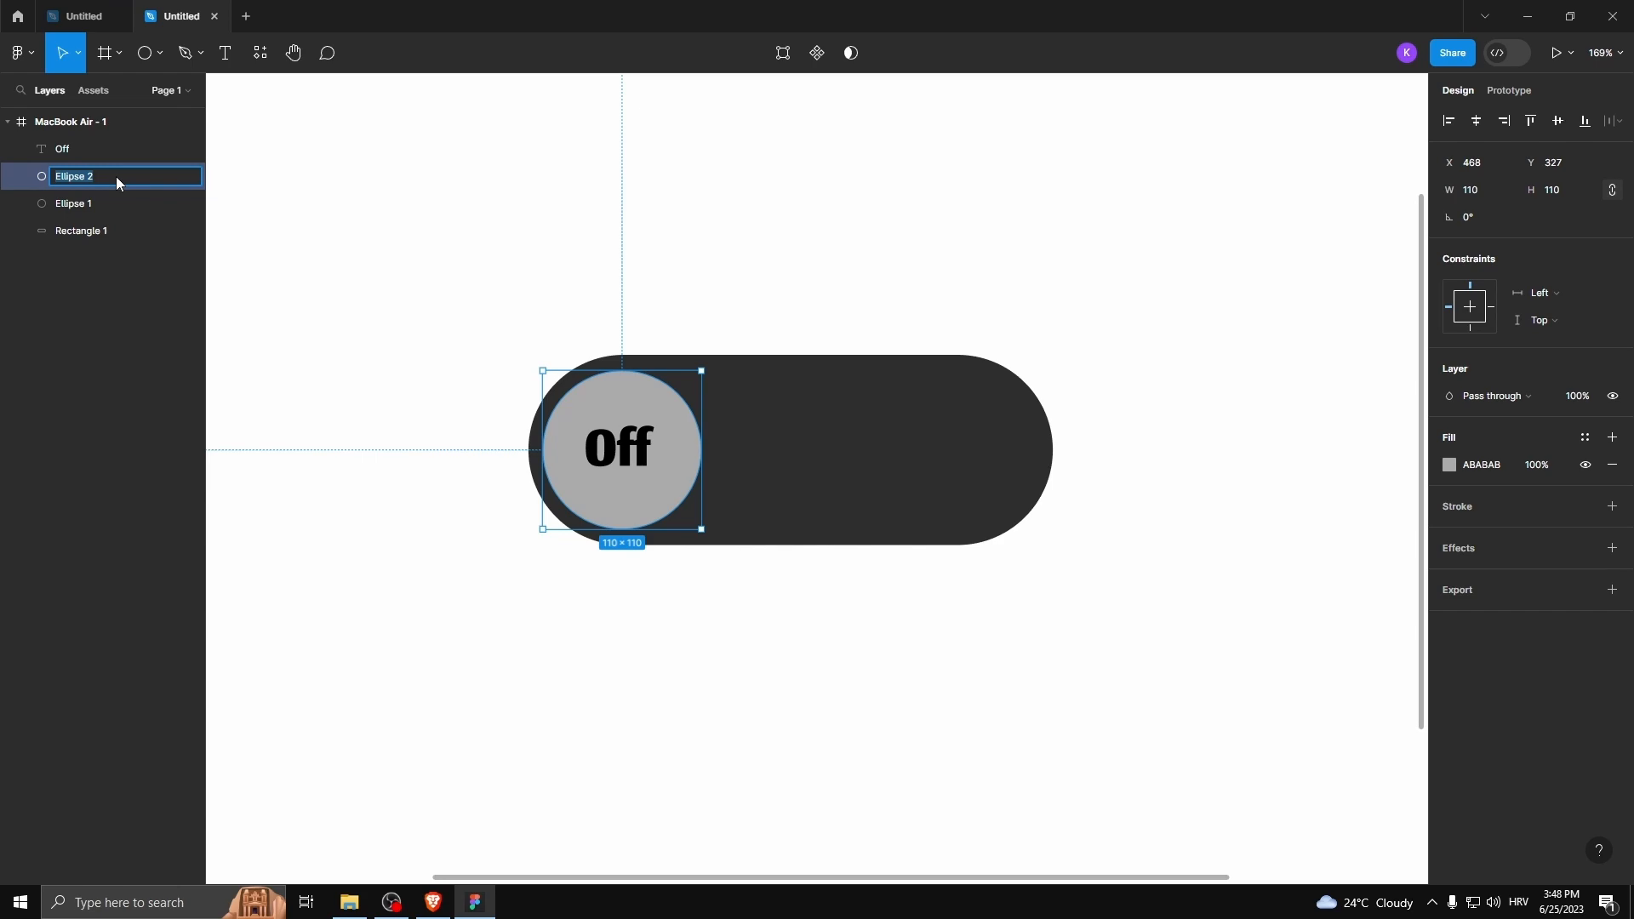
text(ra)
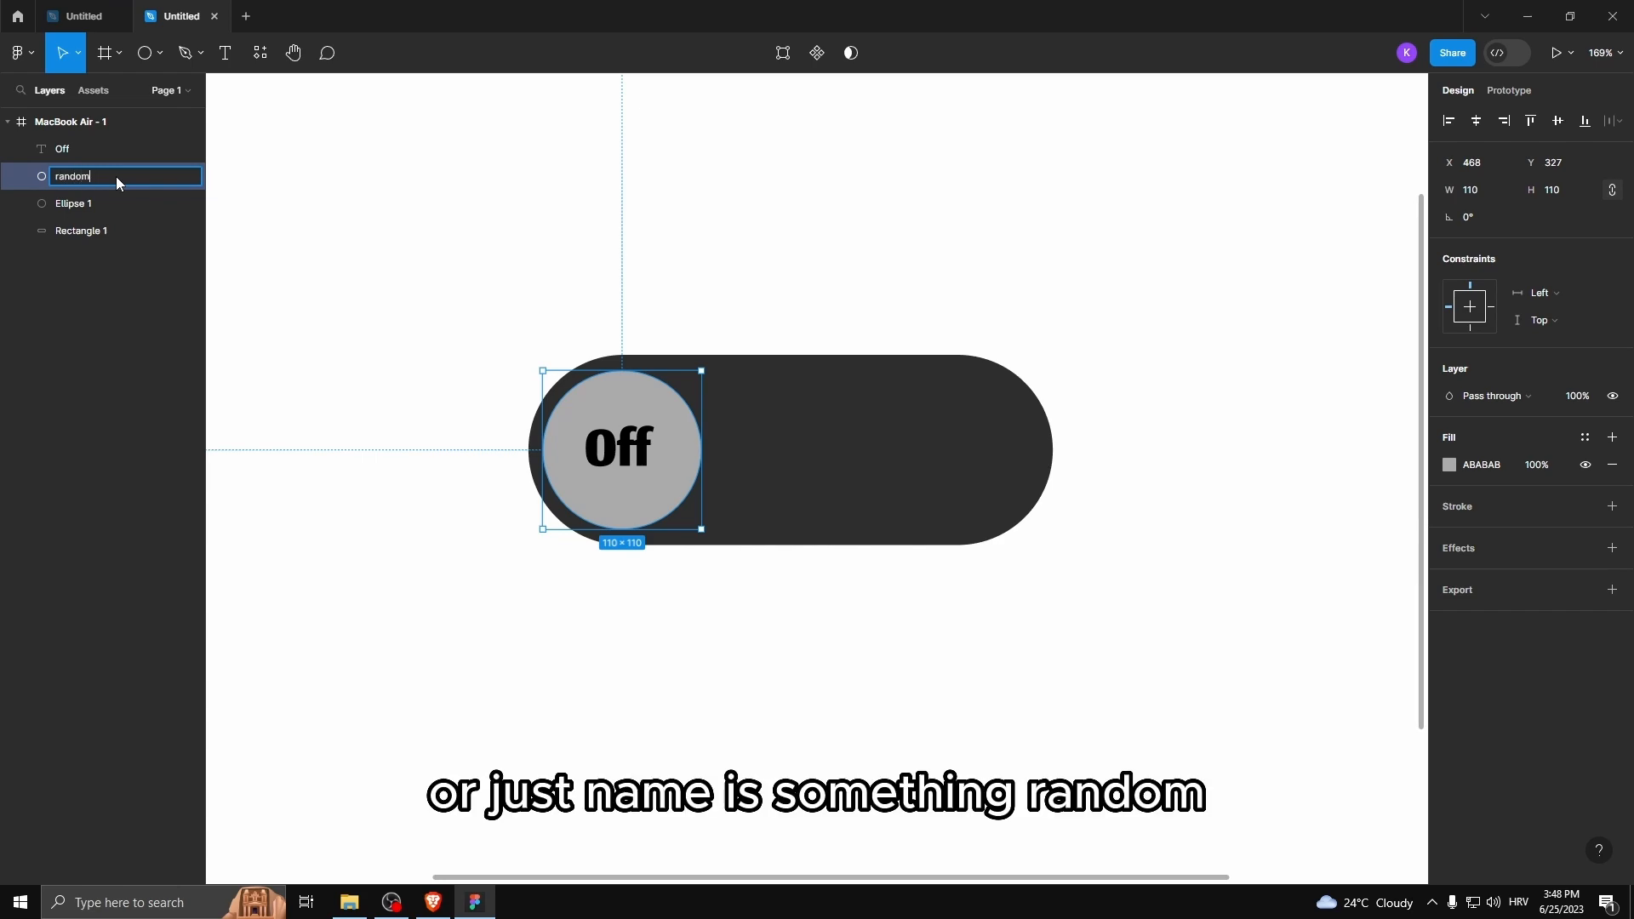
text(ndom)
key(Return)
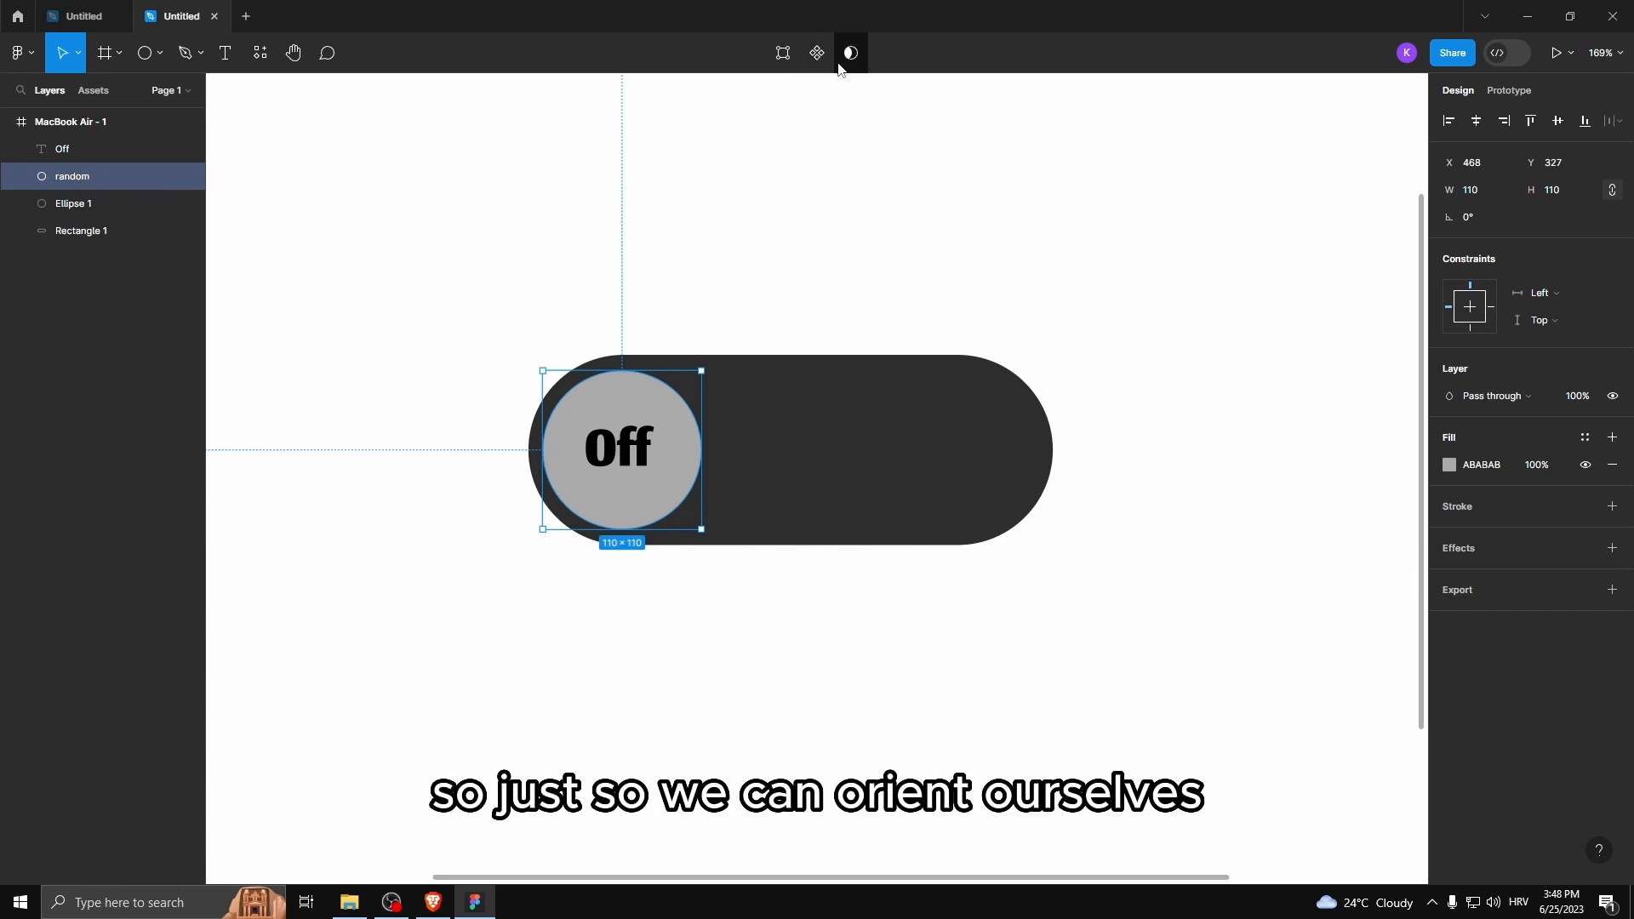
- Rename the duplicated circle's layer as "mask" and use that circle as a mask
double_click(68, 181)
text(mask)
key(Return)
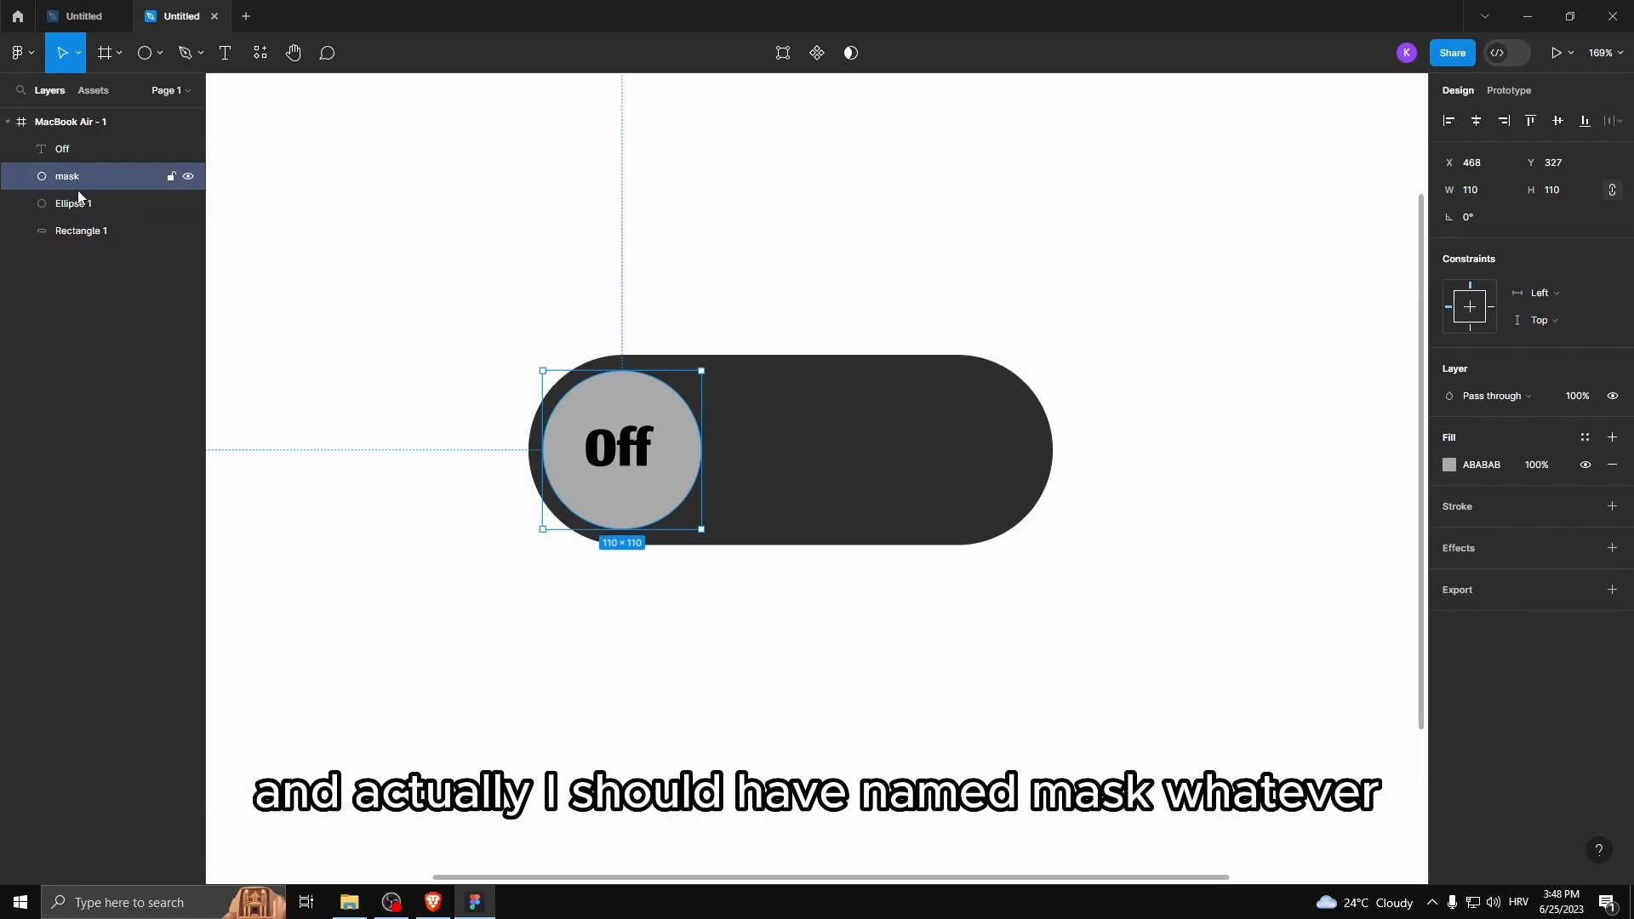
click(852, 58)
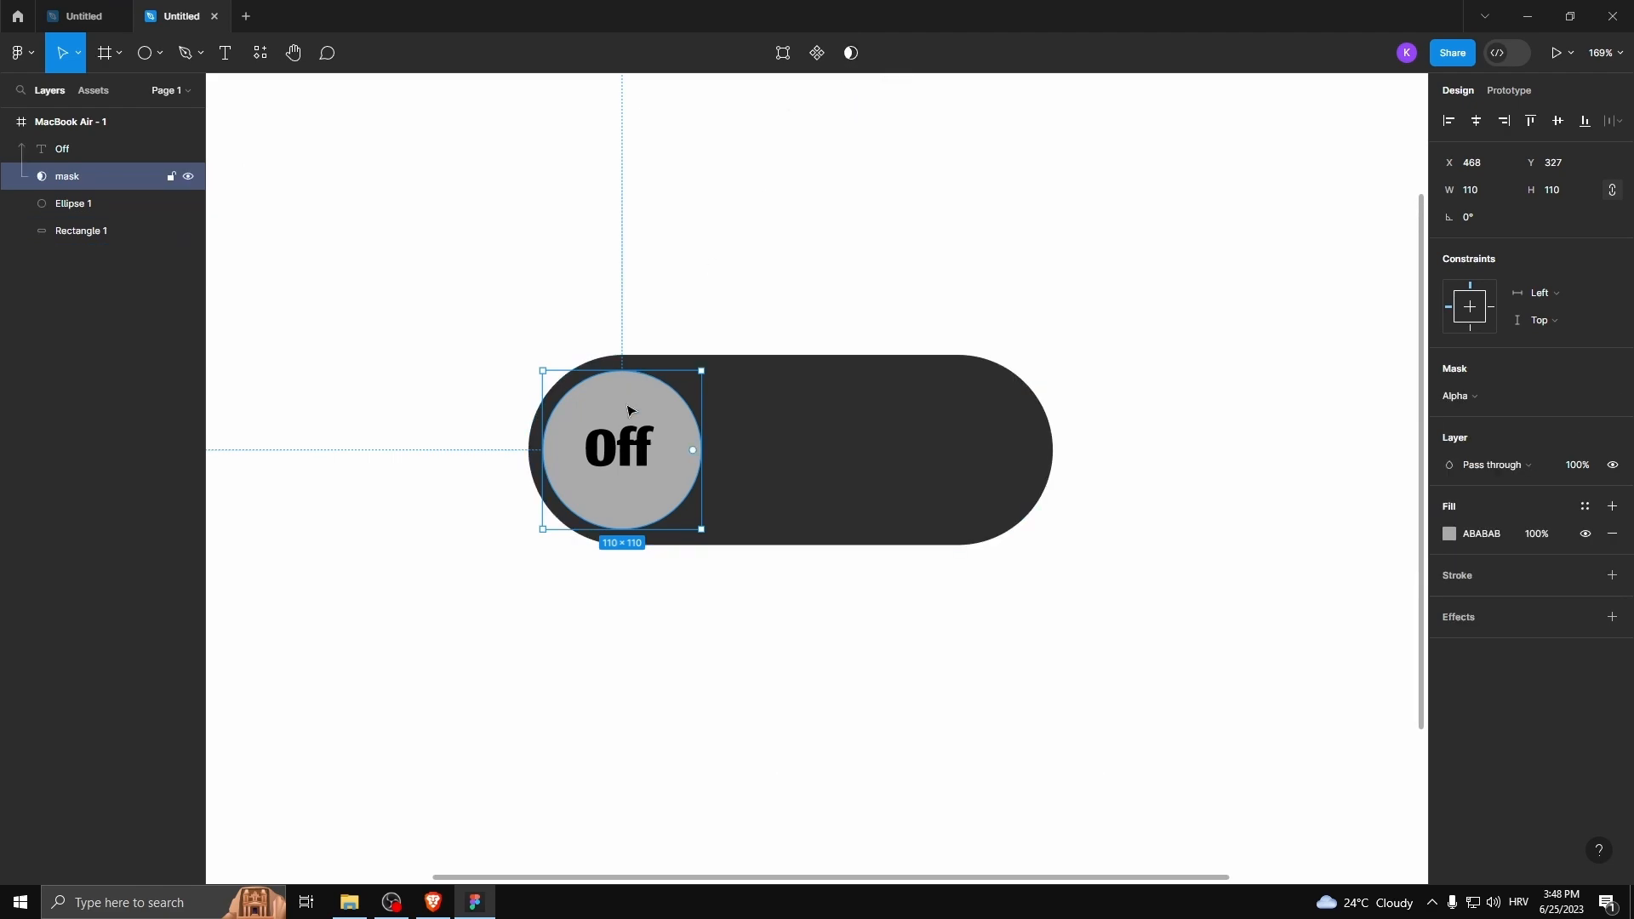
mouse_move(620, 412)
mouse_down()
mouse_move(607, 409)
mouse_move(621, 409)
mouse_up()
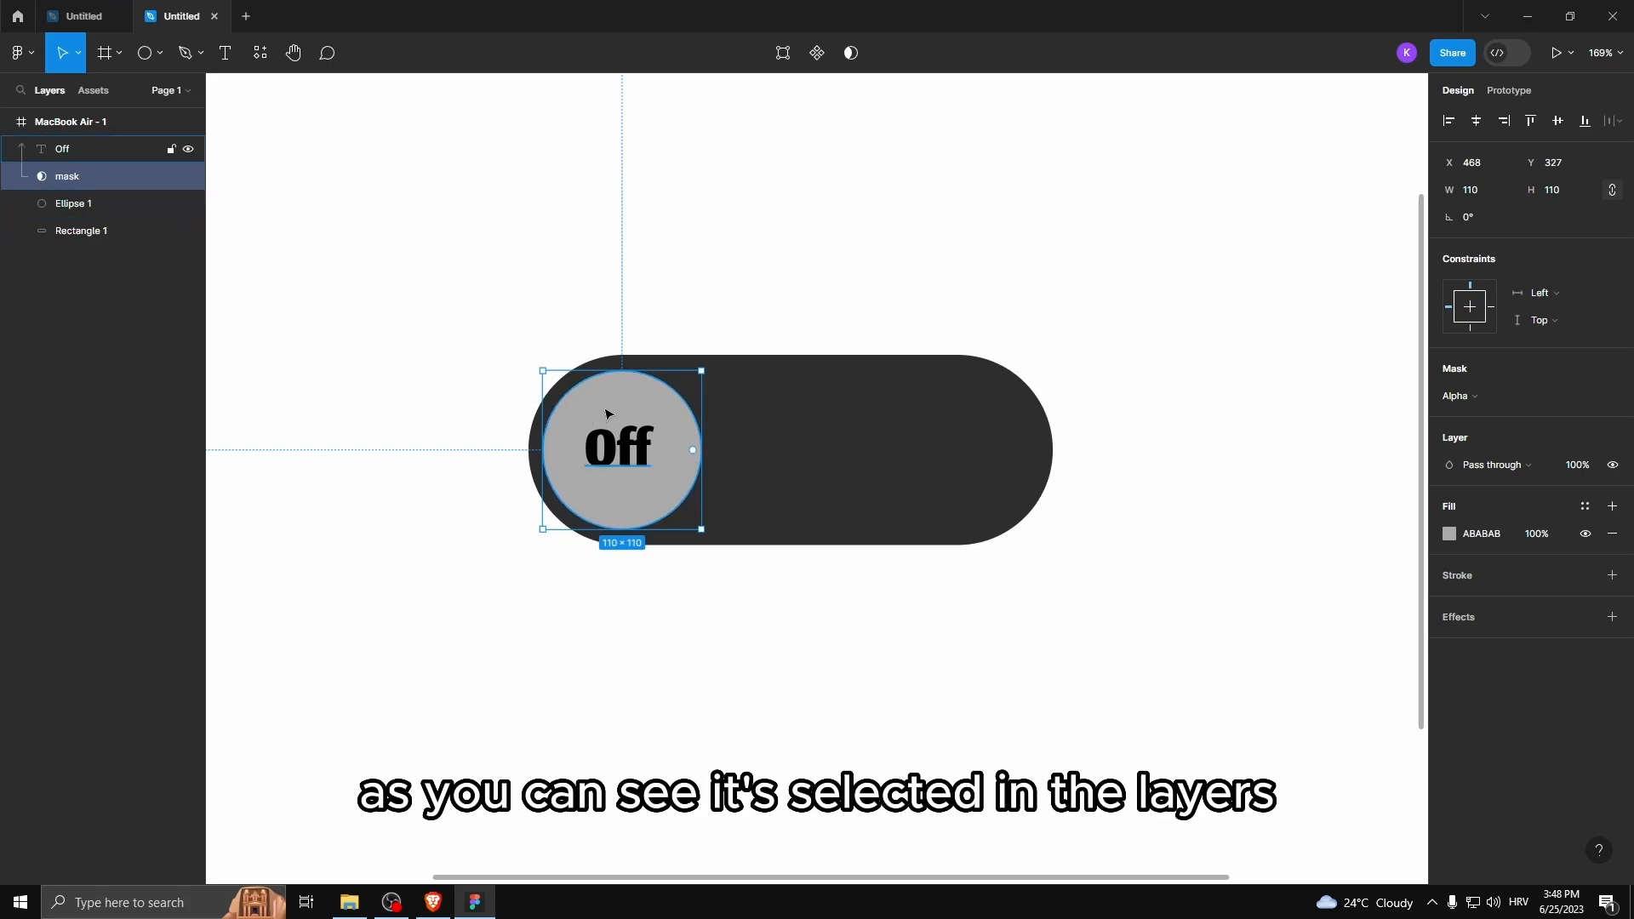
- Test the mask by moving it off the "Off" text, and put it back over the circle at X 468, Y 327
drag(613, 411, 371, 281)
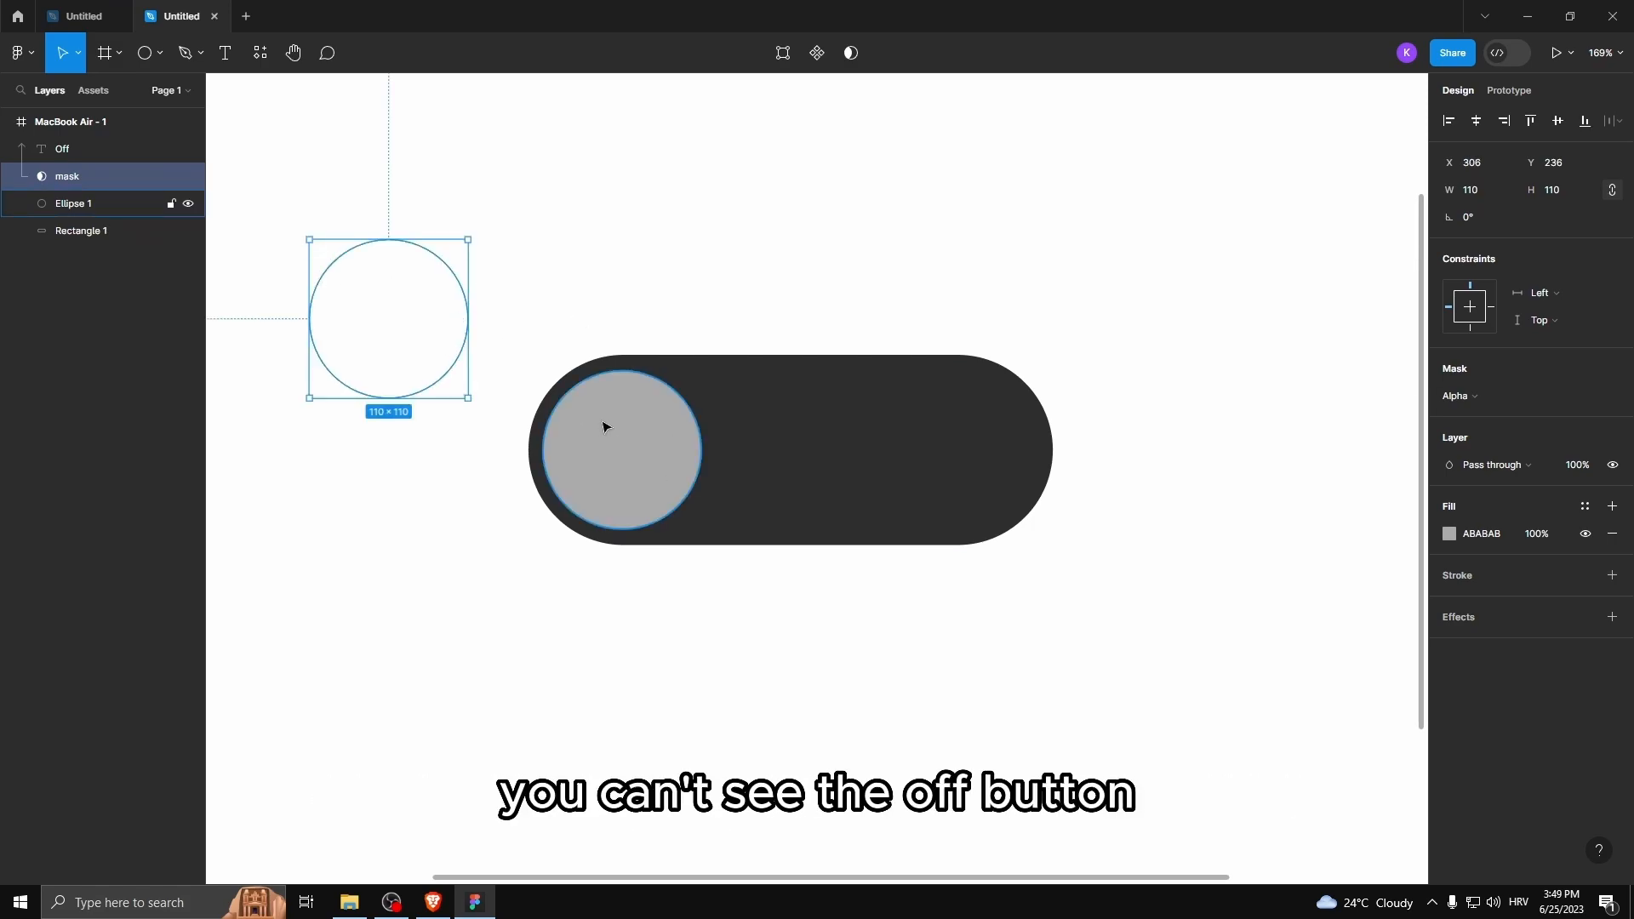
drag(394, 306, 647, 402)
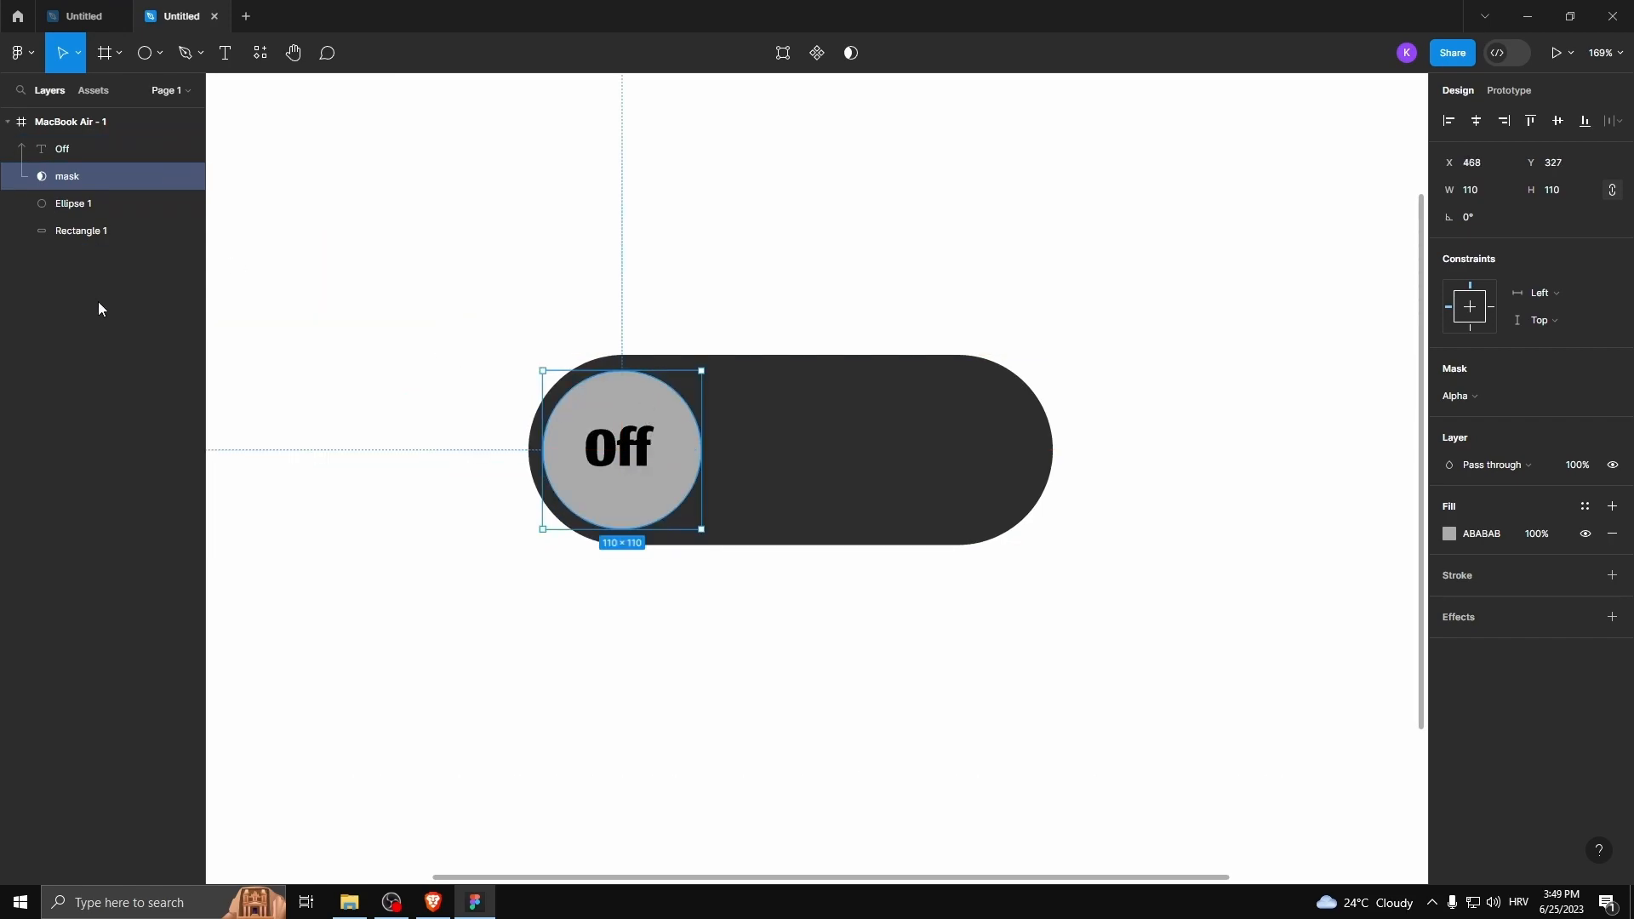
- Duplicate the "Off" text and place the copy above the pill's right end at about X 702, Y 272
click(639, 439)
key(ctrl+c)
key(ctrl+v)
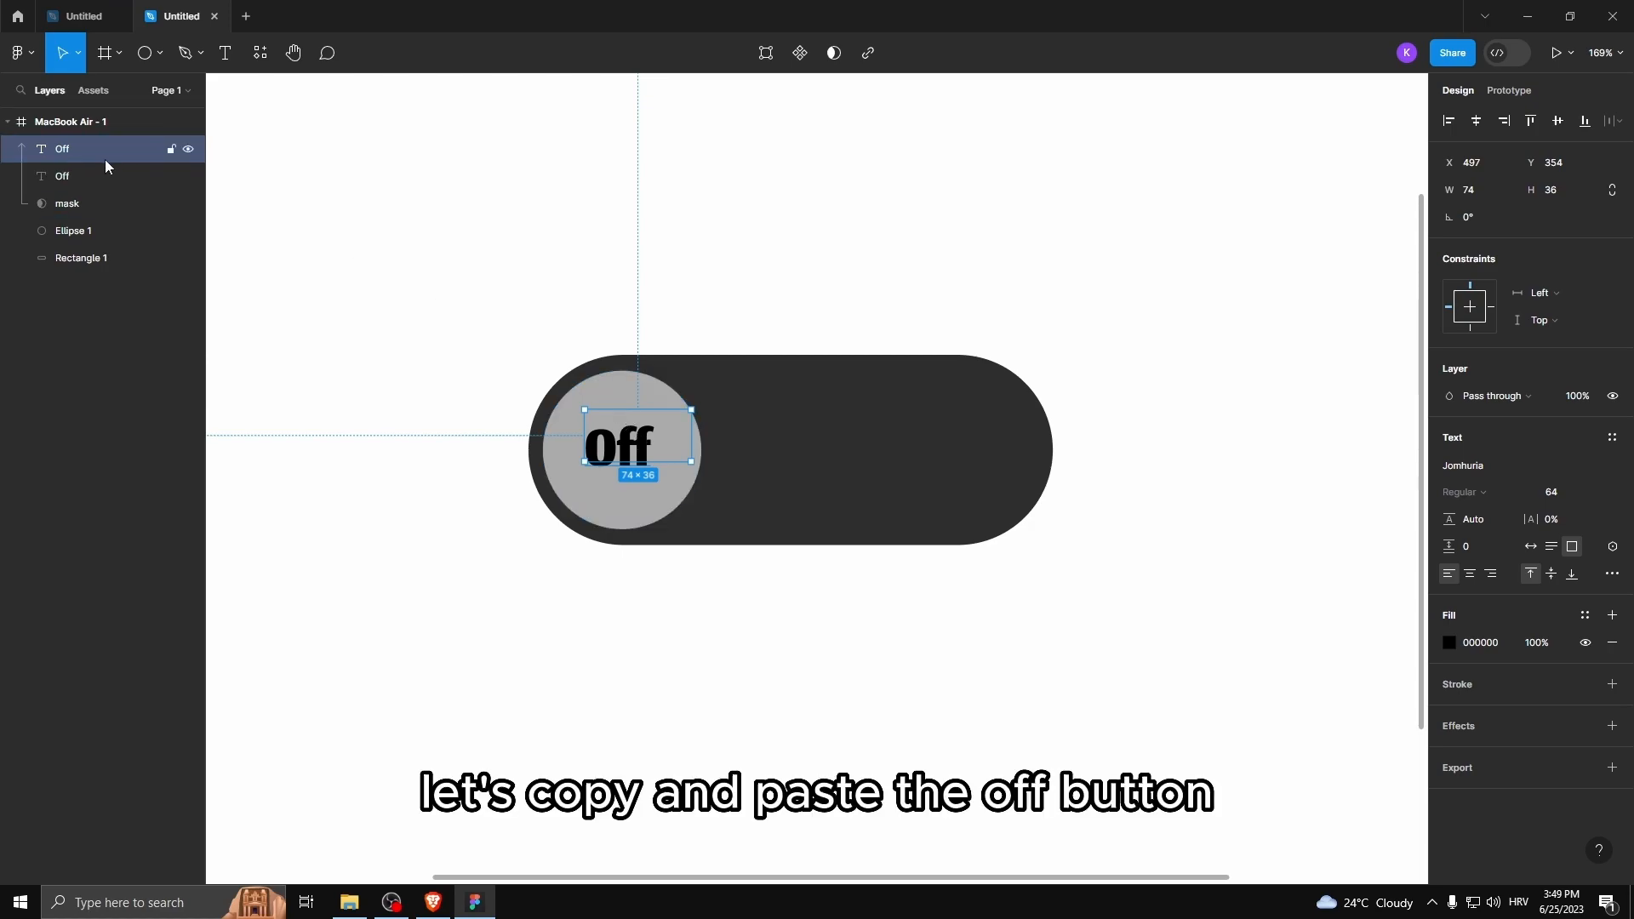
drag(656, 433, 938, 325)
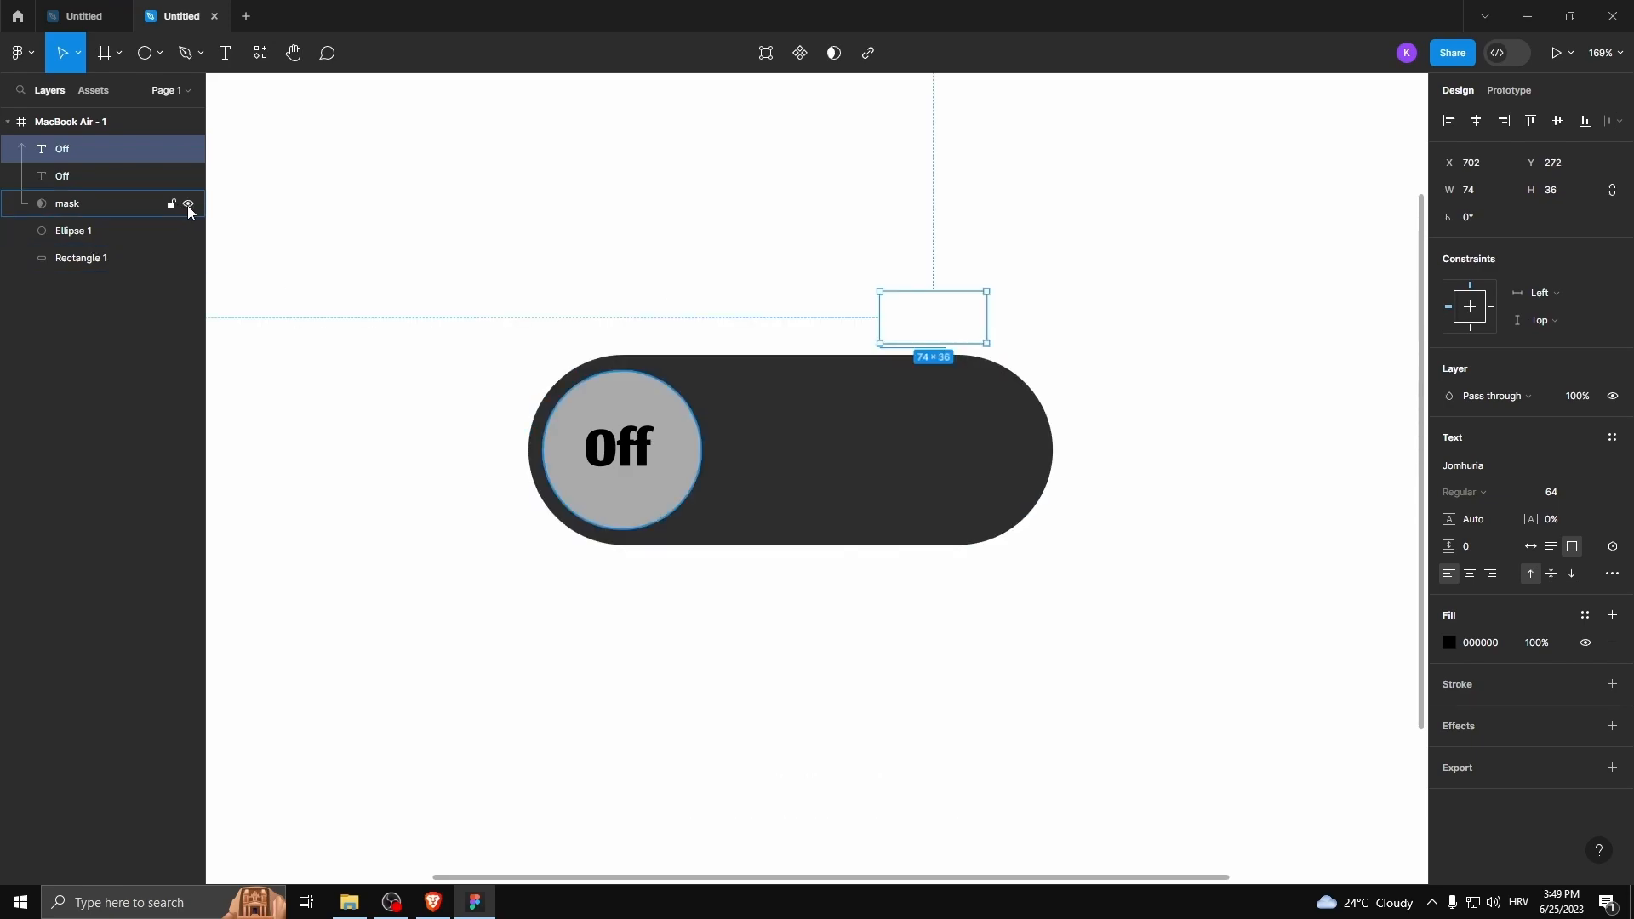
- Hide the mask layer and change the duplicated text above the pill to "On"
click(188, 206)
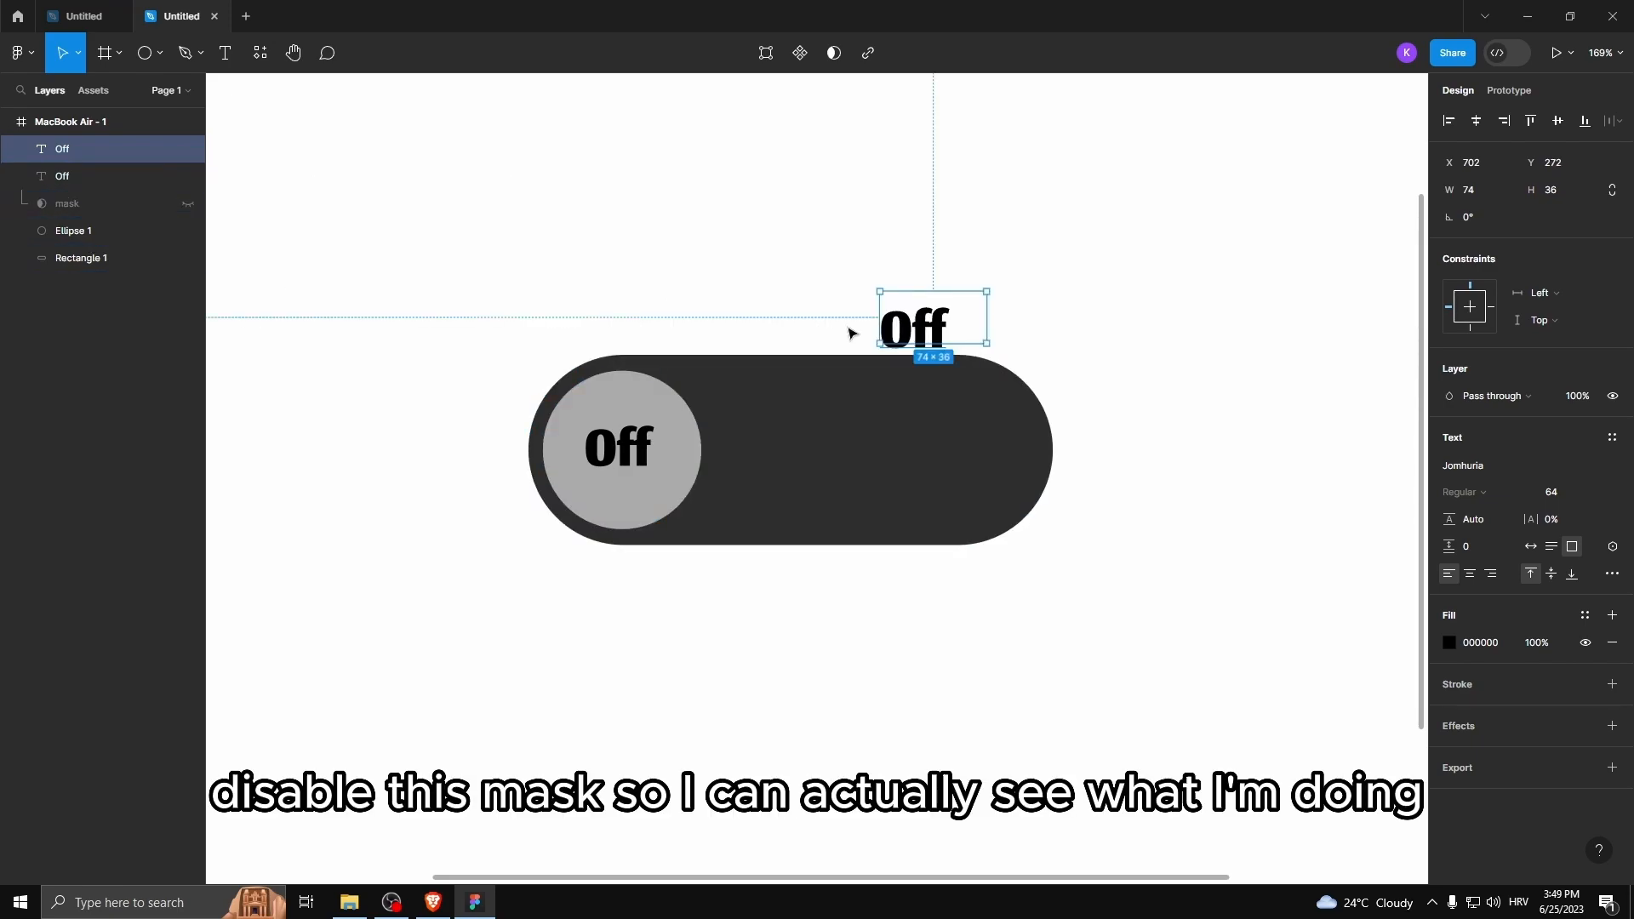
double_click(924, 322)
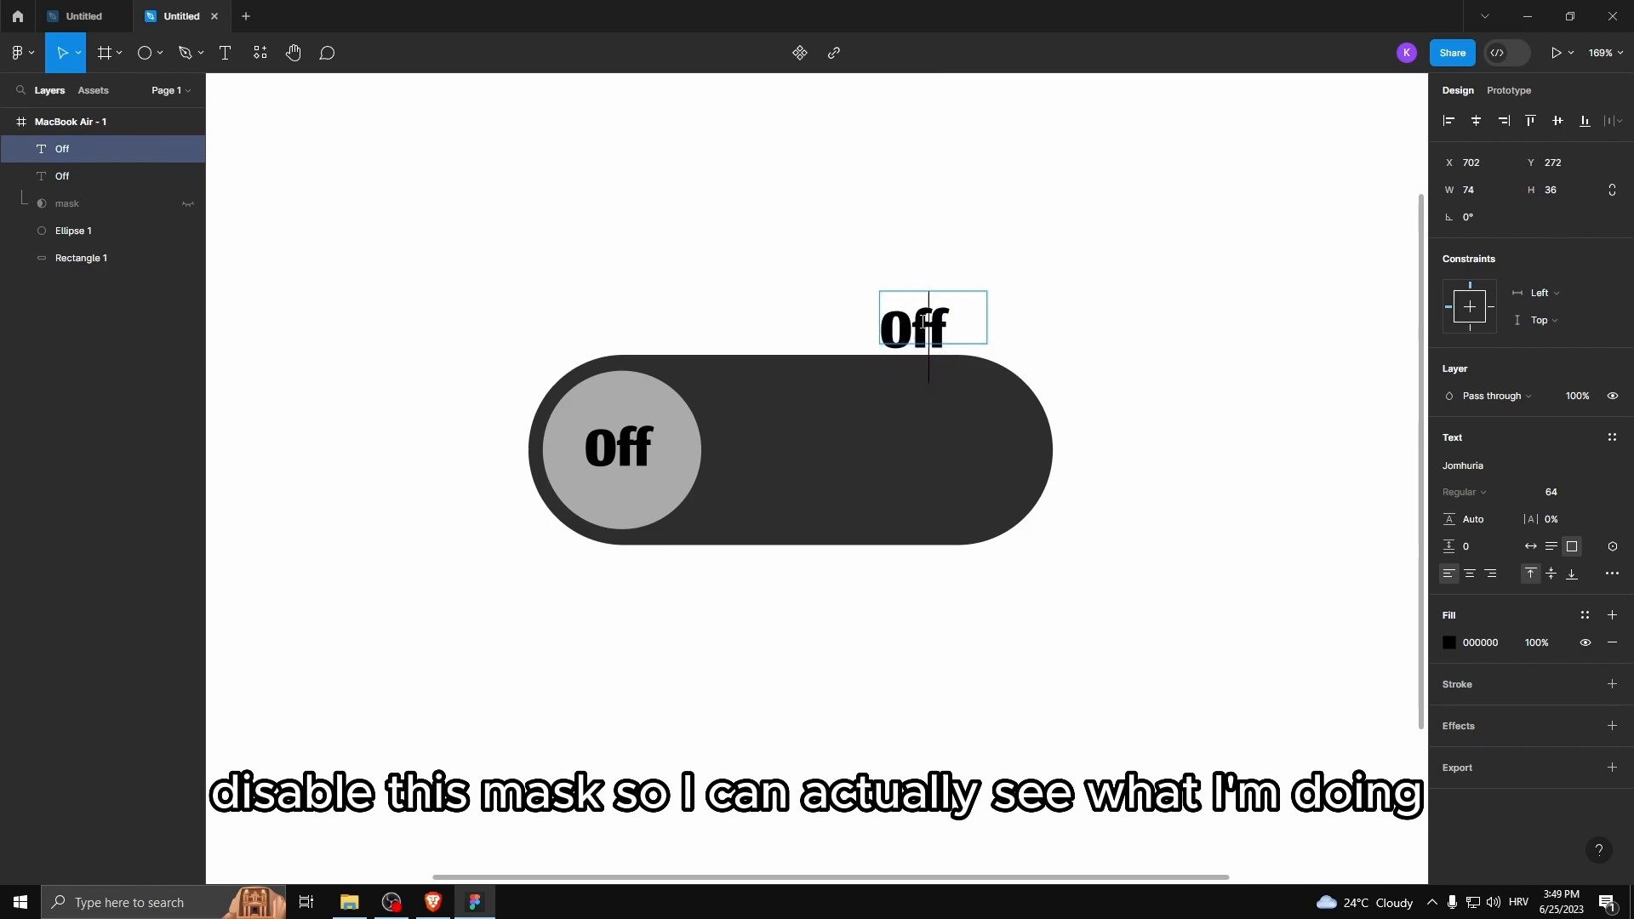
text(On)
key(Escape)
click(662, 426)
click(915, 337)
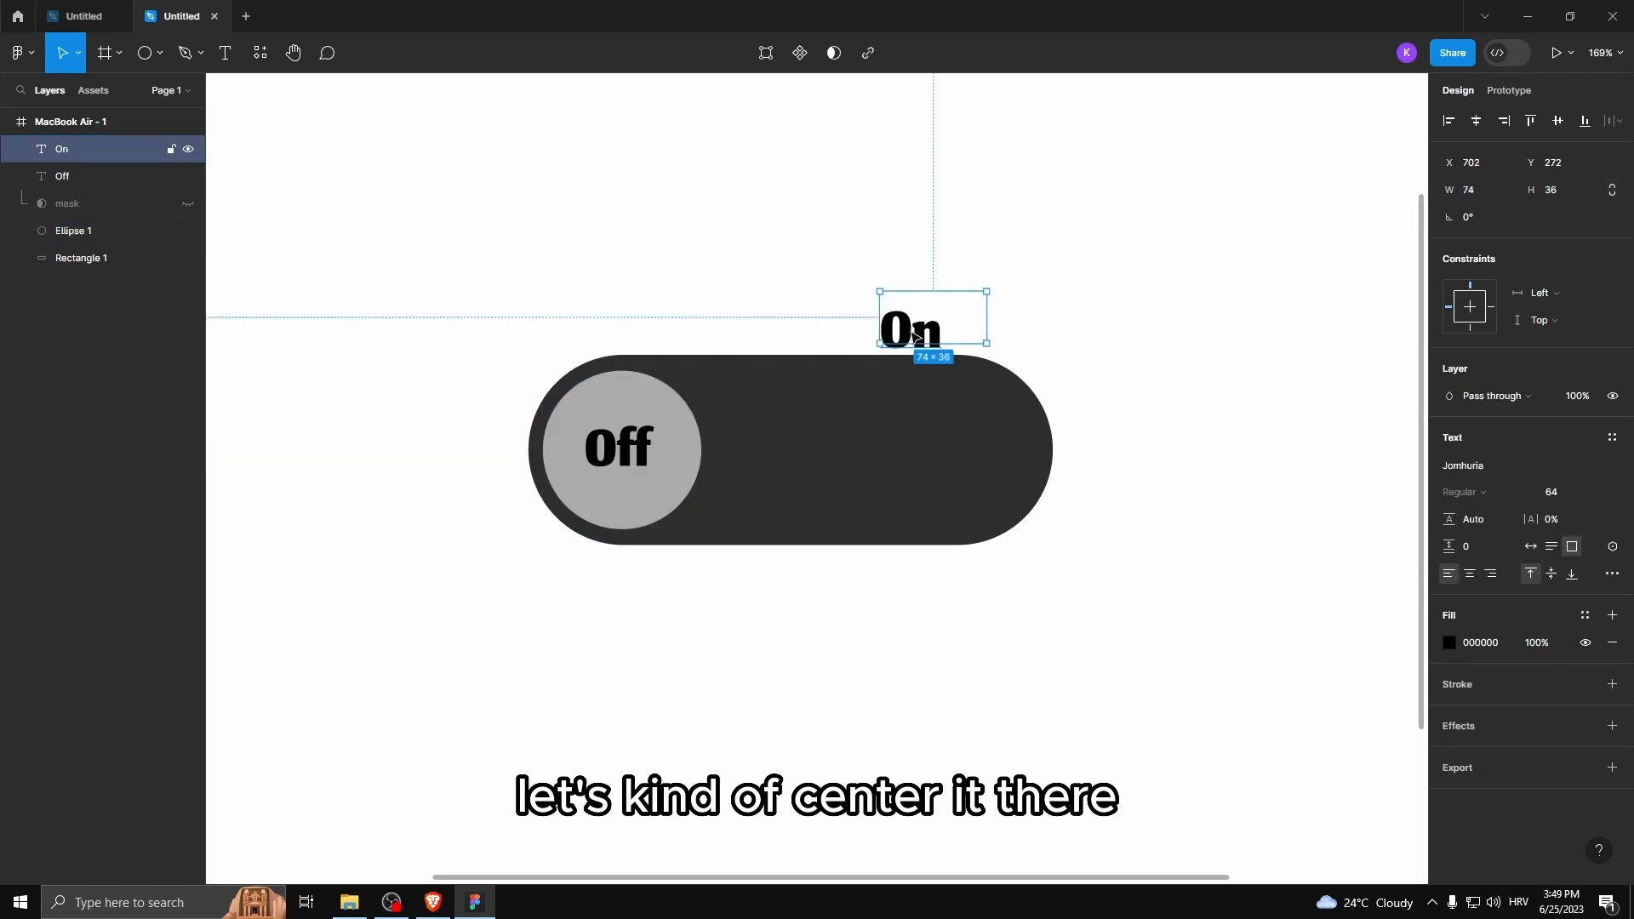
- Move the "On" text to about X 734, Y 270 above the pill and make the mask layer visible again
drag(920, 338, 966, 336)
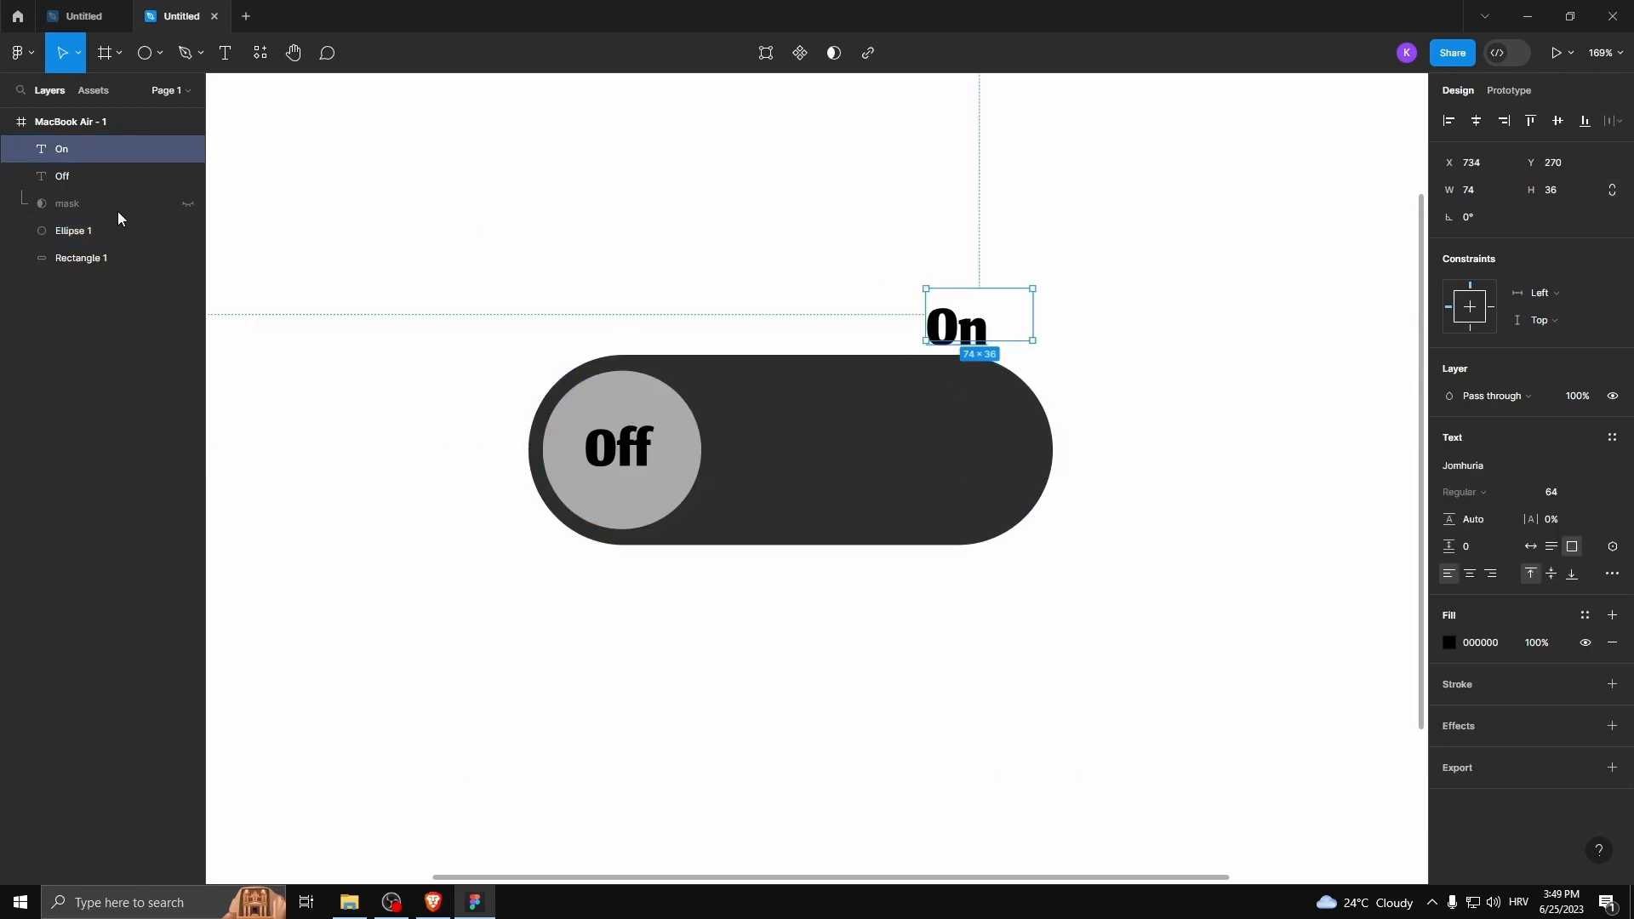
click(46, 419)
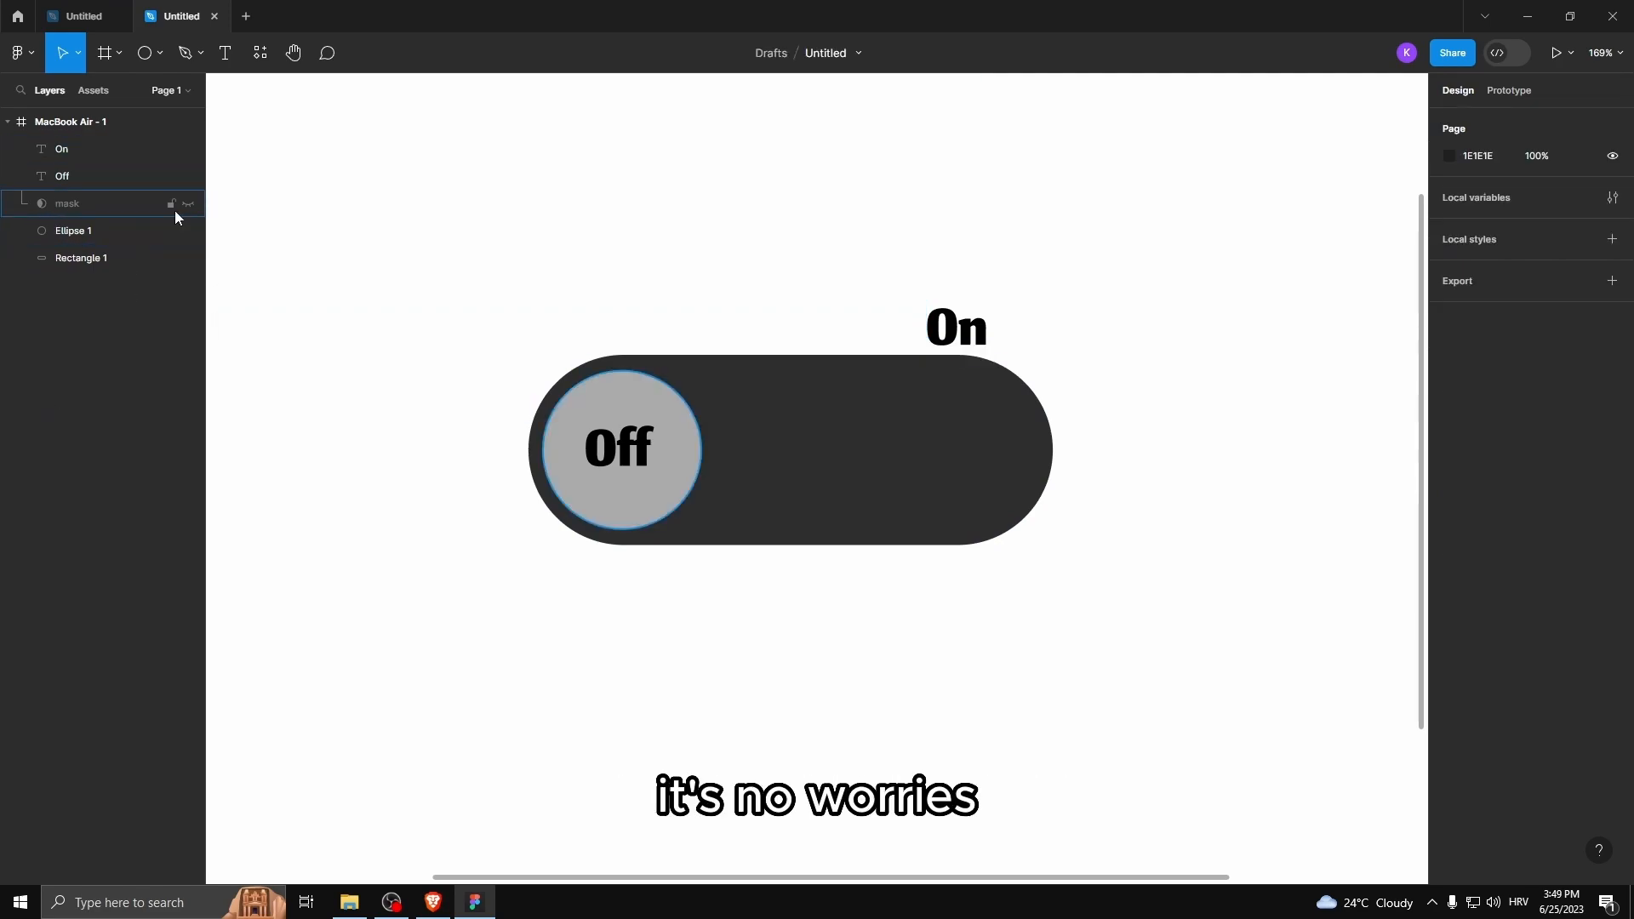
click(187, 203)
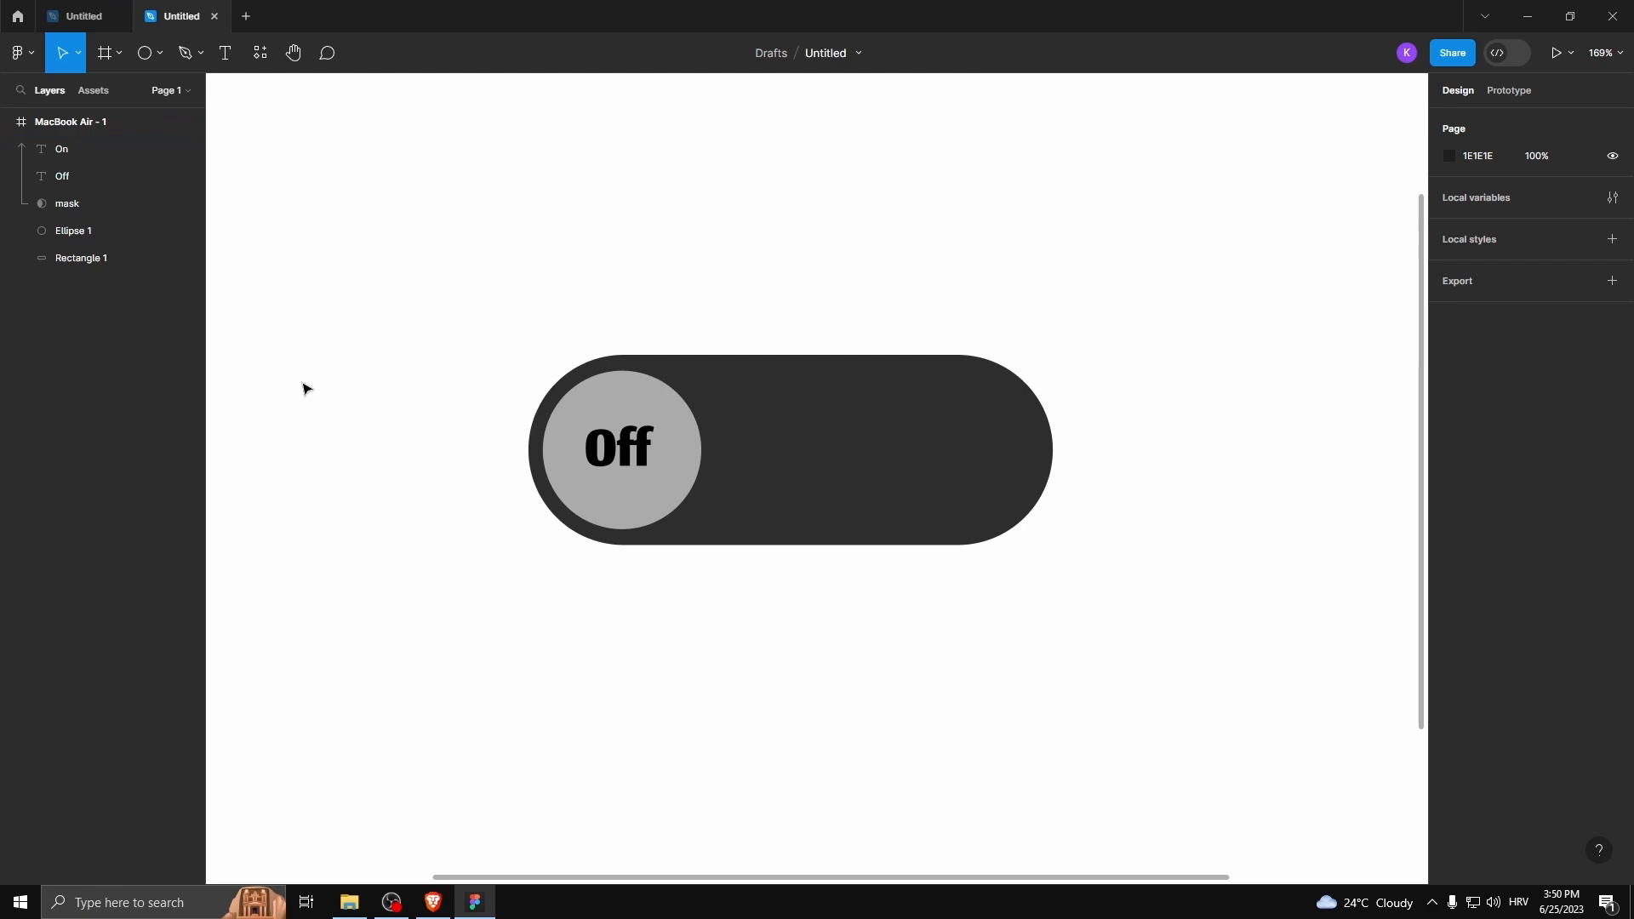
- Duplicate the whole MacBook Air - 1 frame with all its contents beside the original
scroll(306, 389, down, 5)
click(106, 124)
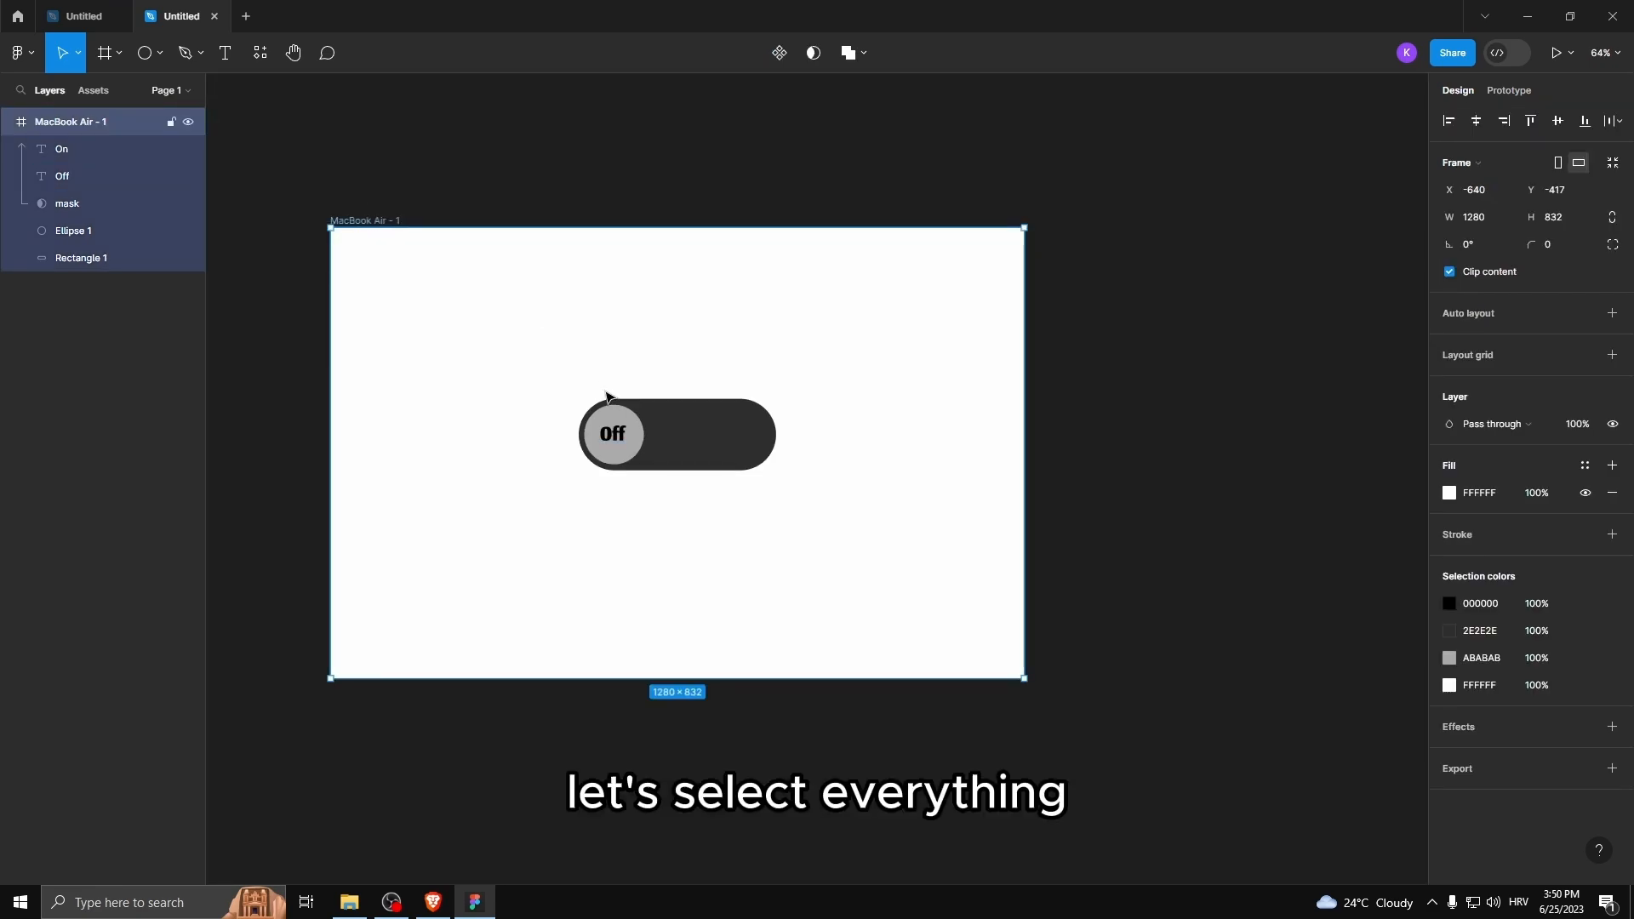
key(ctrl+c)
key(ctrl+v)
scroll(400, 383, down, 3)
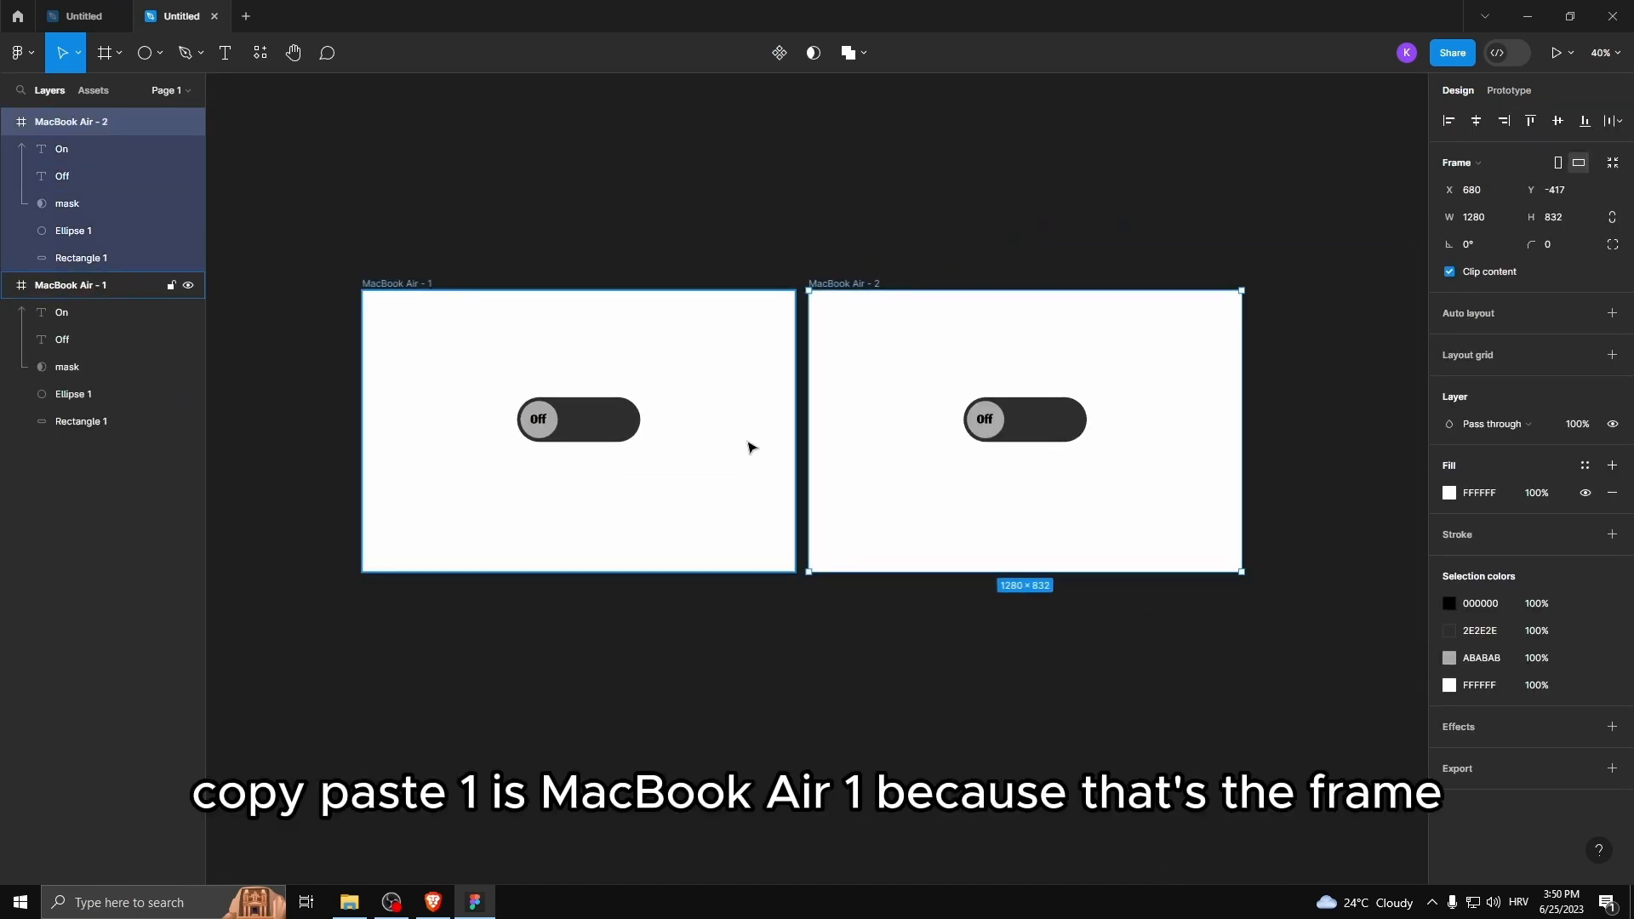
scroll(751, 448, up, 1)
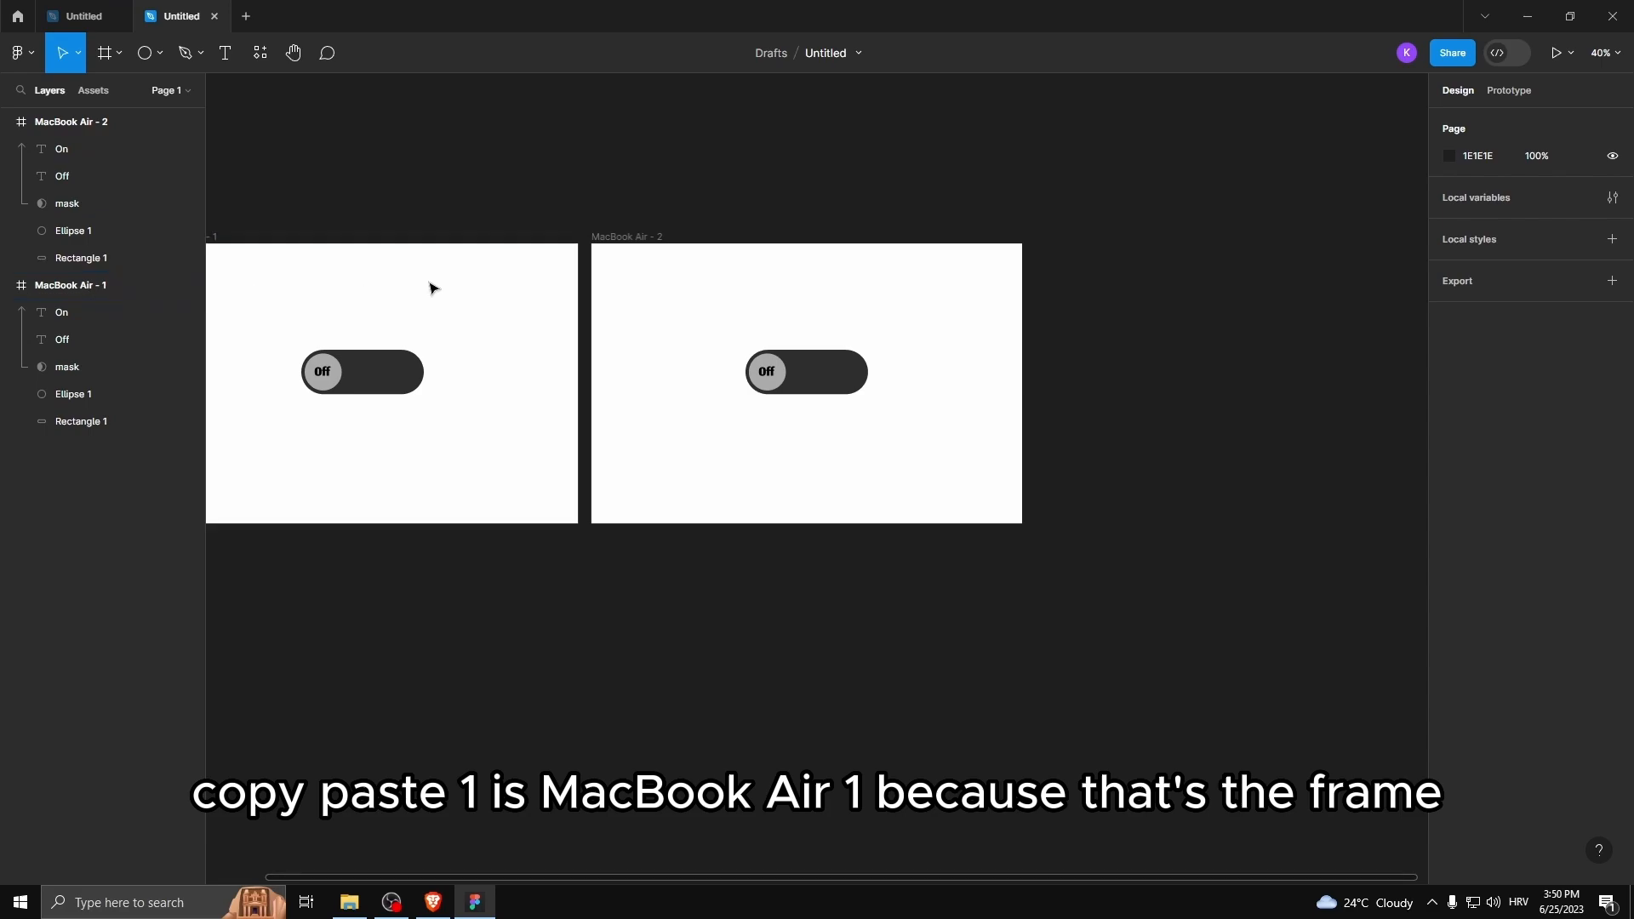
click(74, 291)
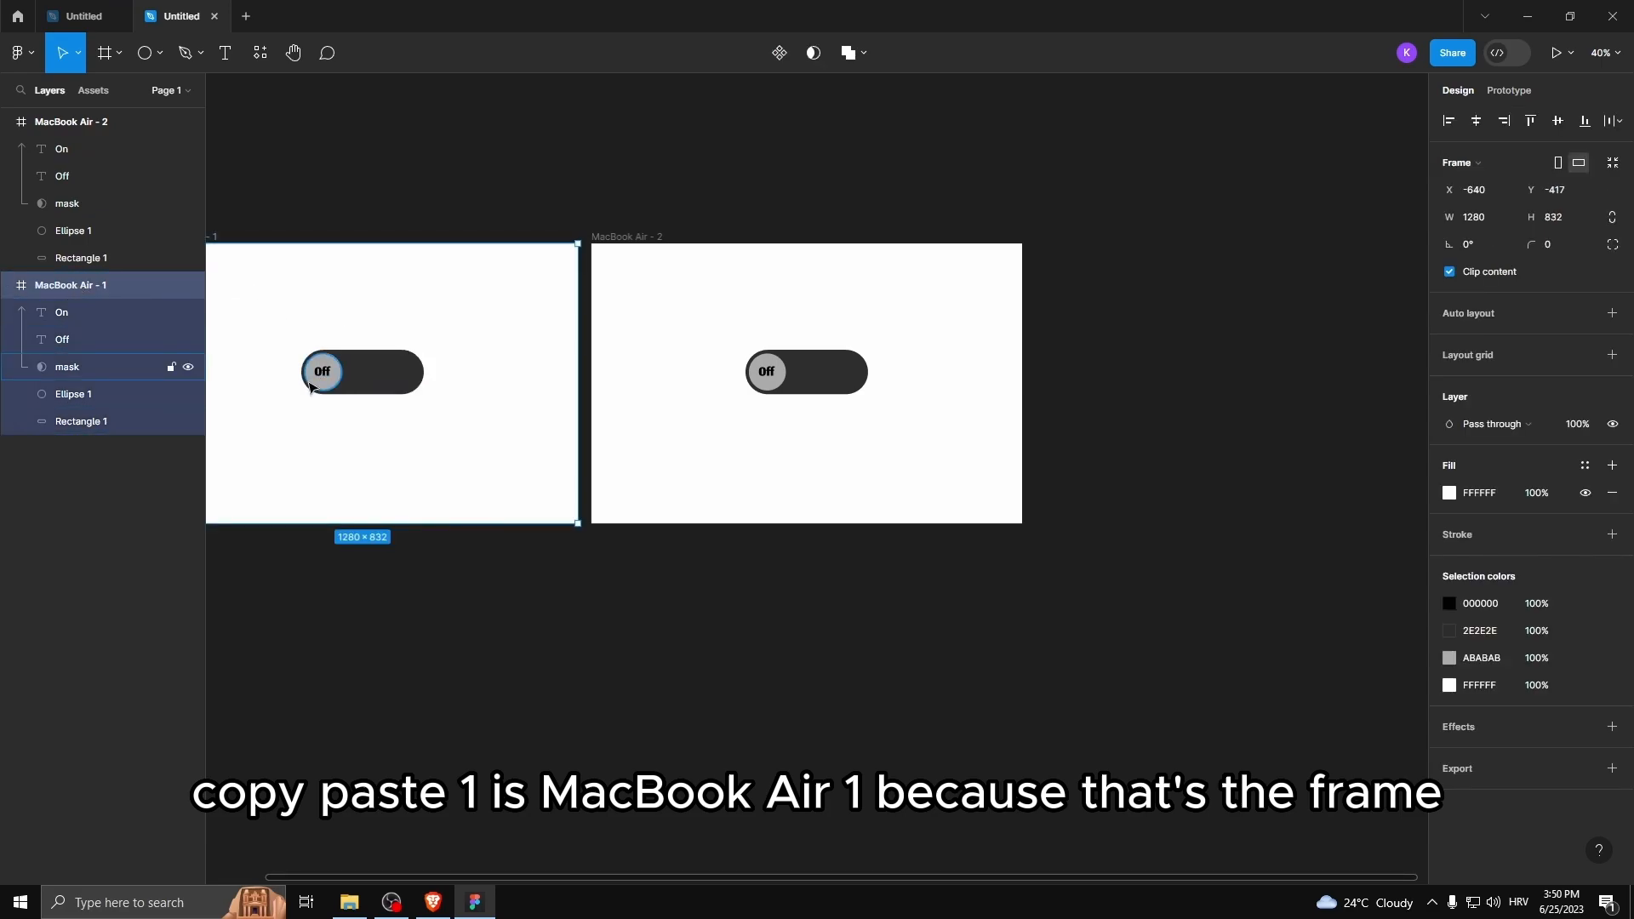
scroll(771, 328, up, 2)
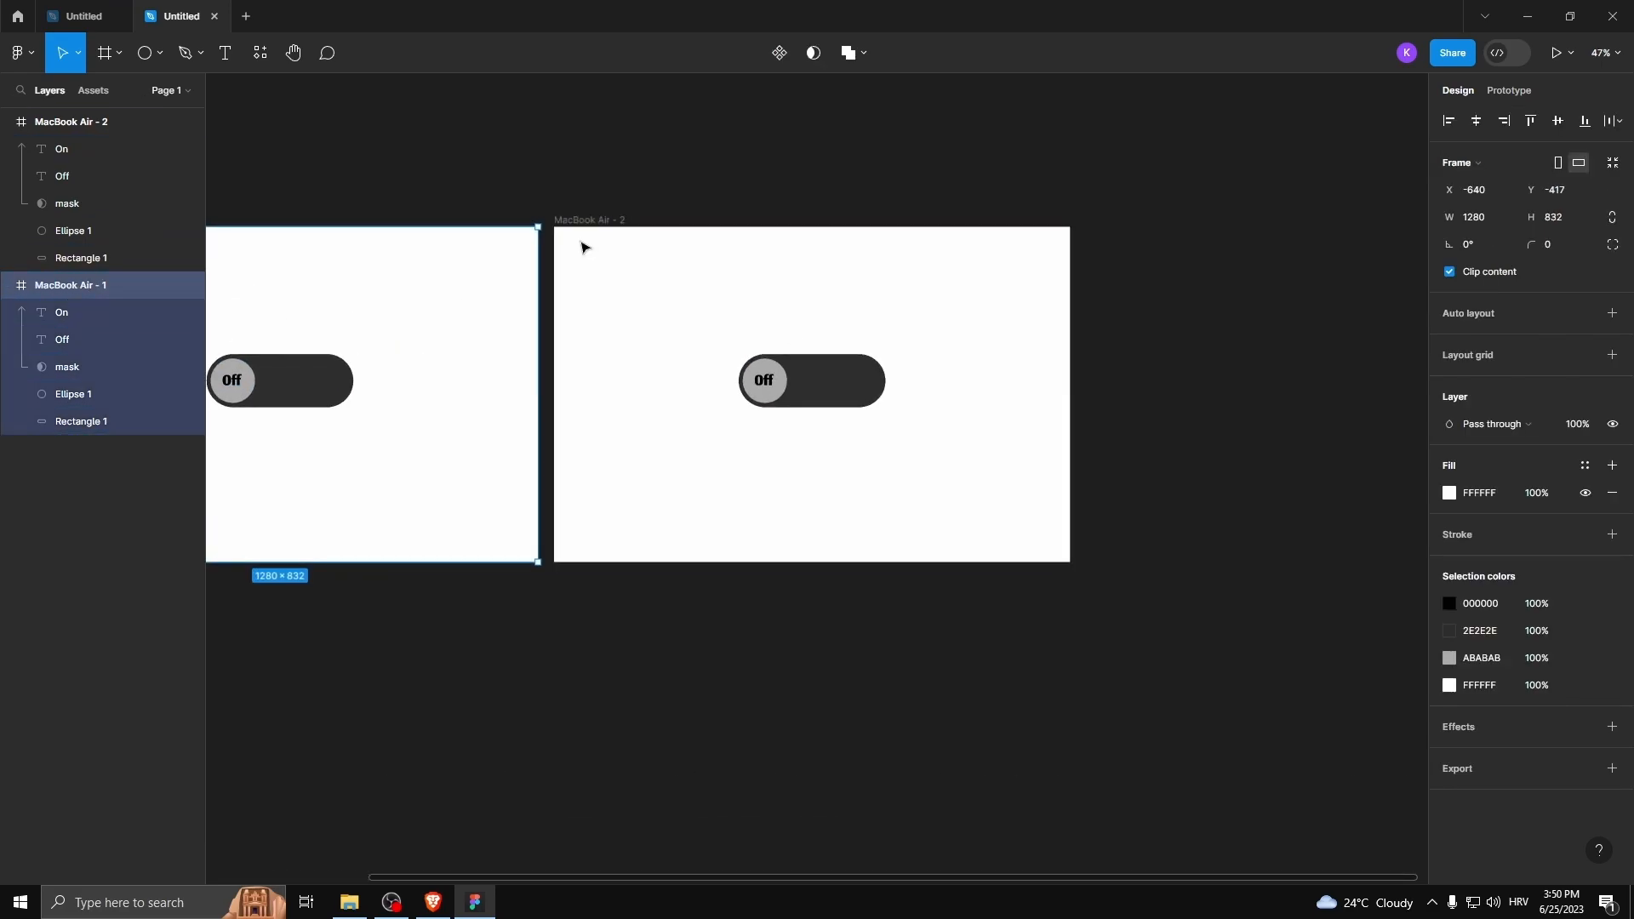
- Hide the mask layer in the MacBook Air - 2 frame
click(113, 122)
scroll(807, 390, up, 5)
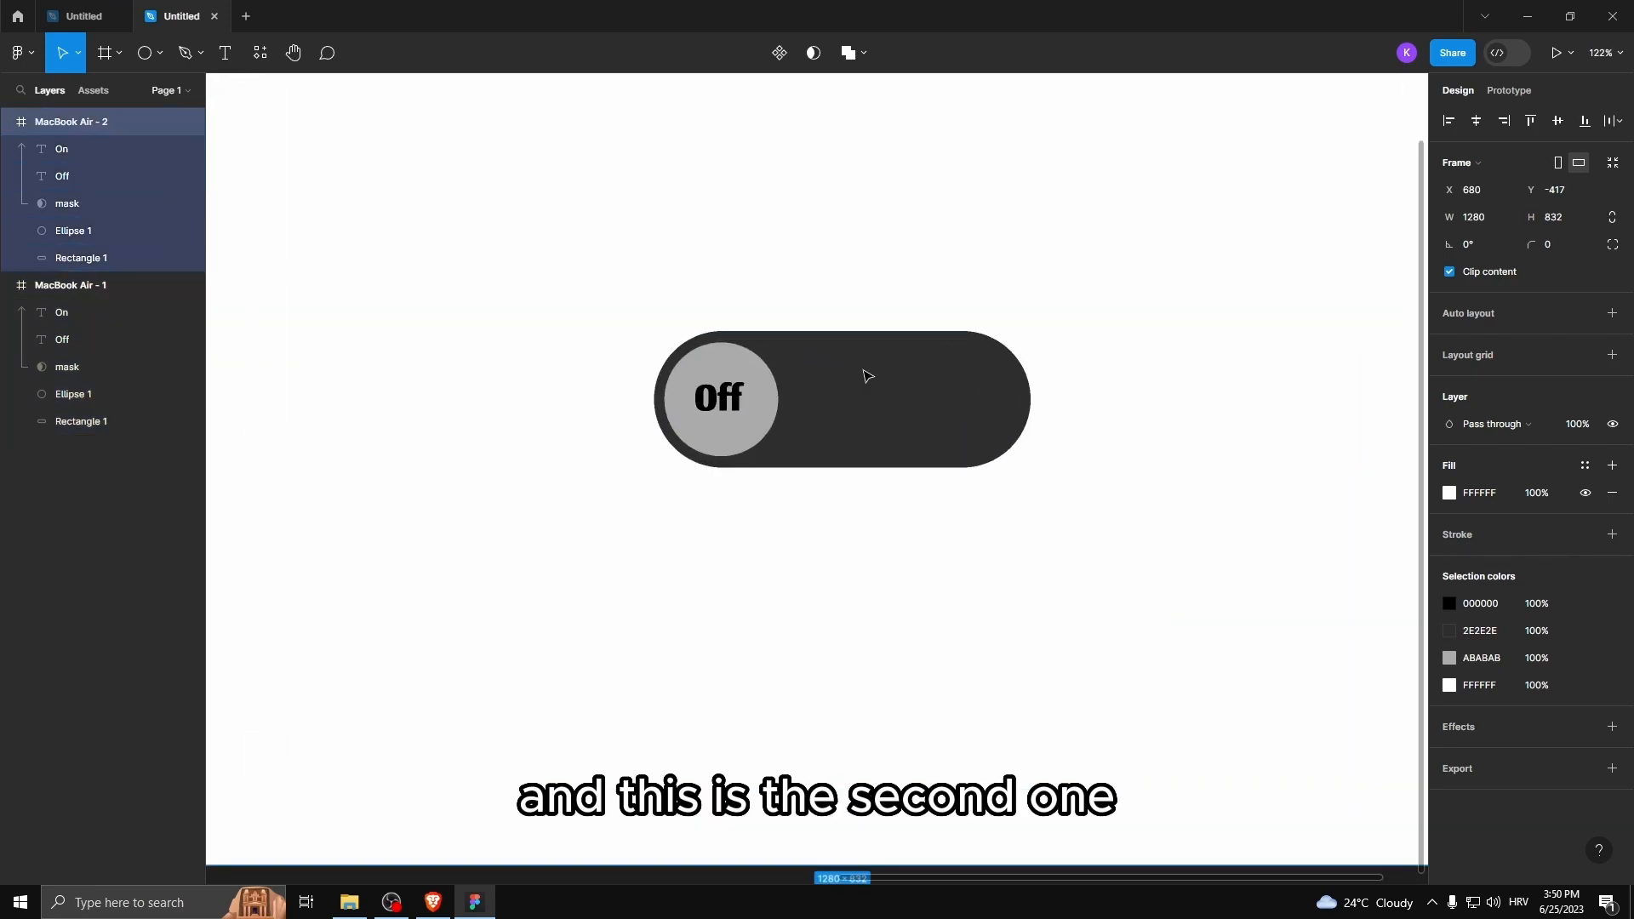
scroll(882, 378, down, 1)
click(68, 475)
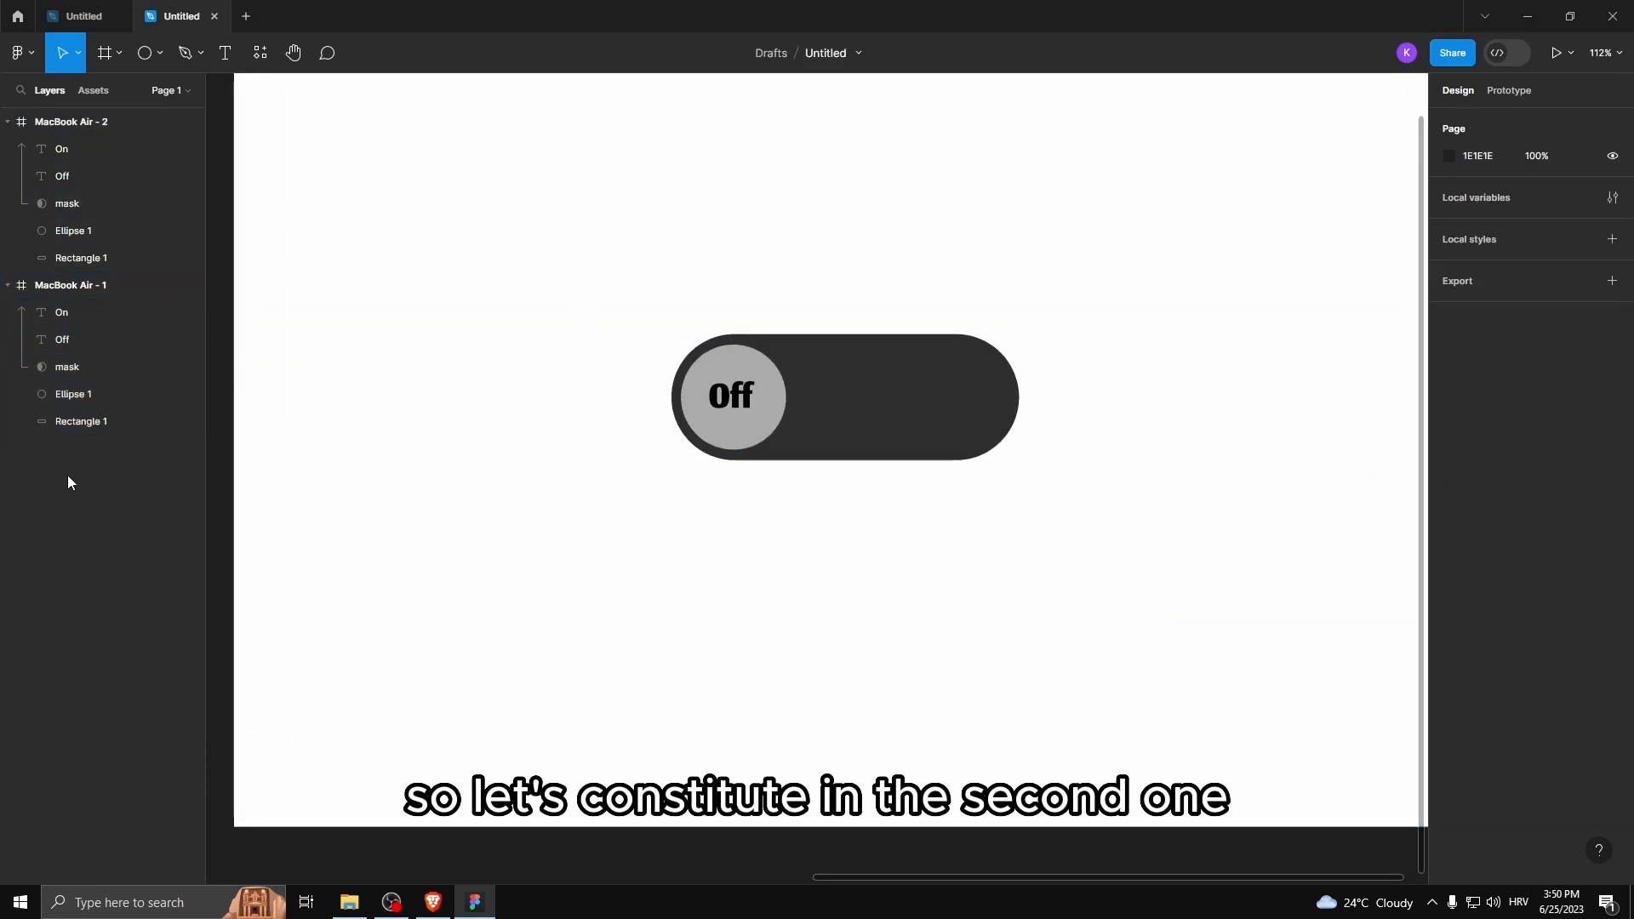
click(189, 204)
scroll(979, 345, up, 2)
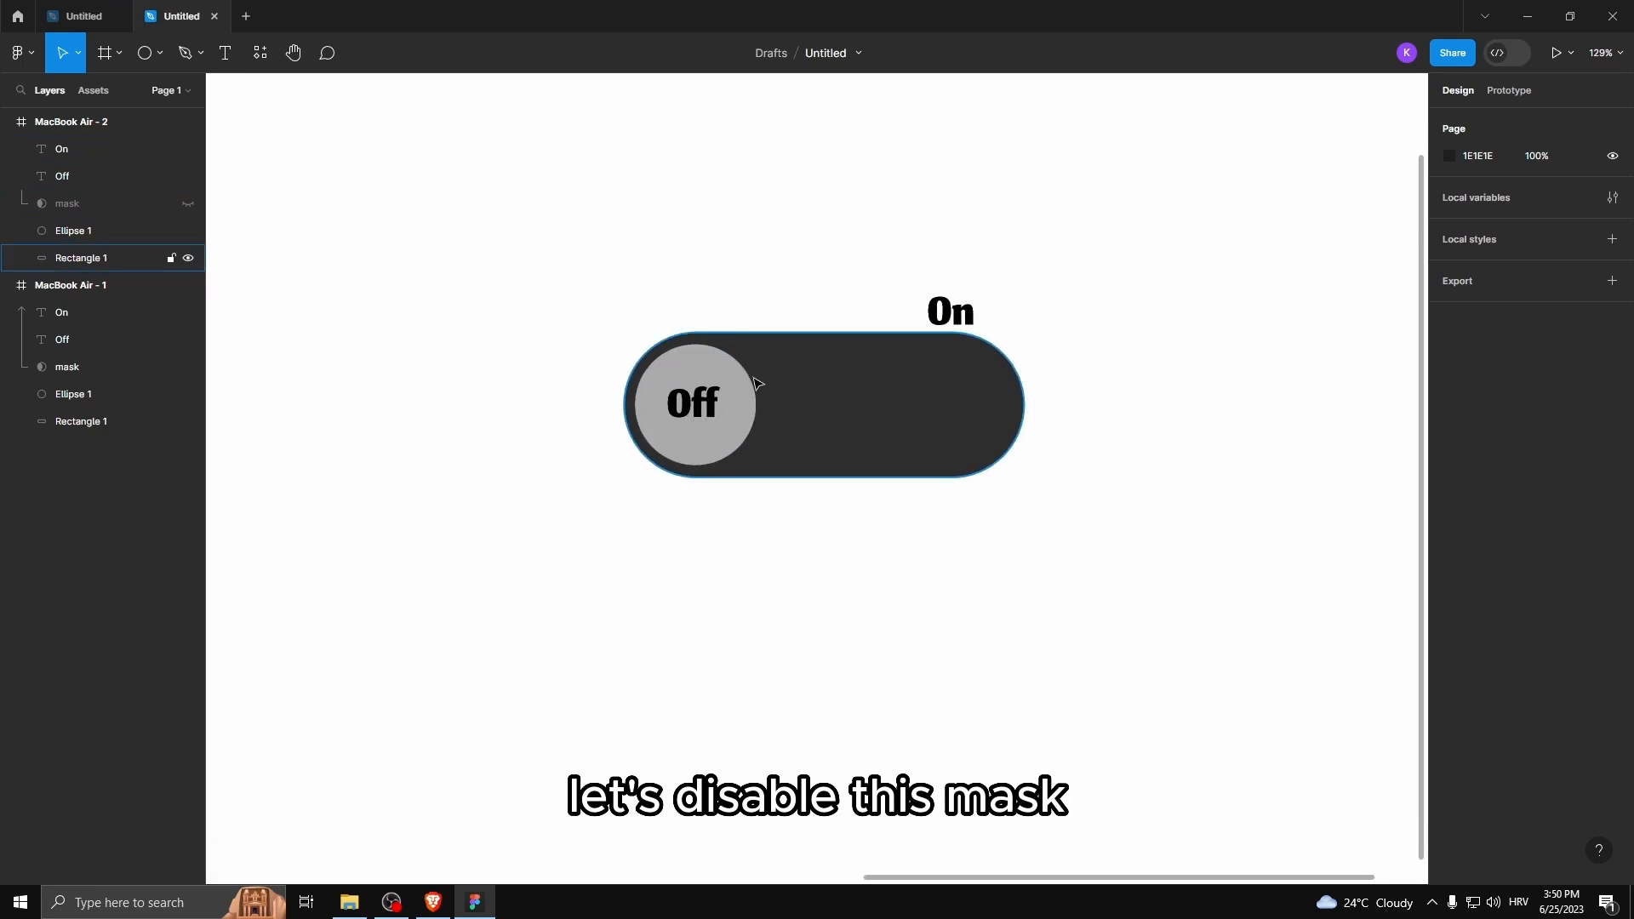
- In the second frame, move the light grey circle to X 702, Y 327 and the "Off" text above the pill at about X 501, Y 273
click(717, 400)
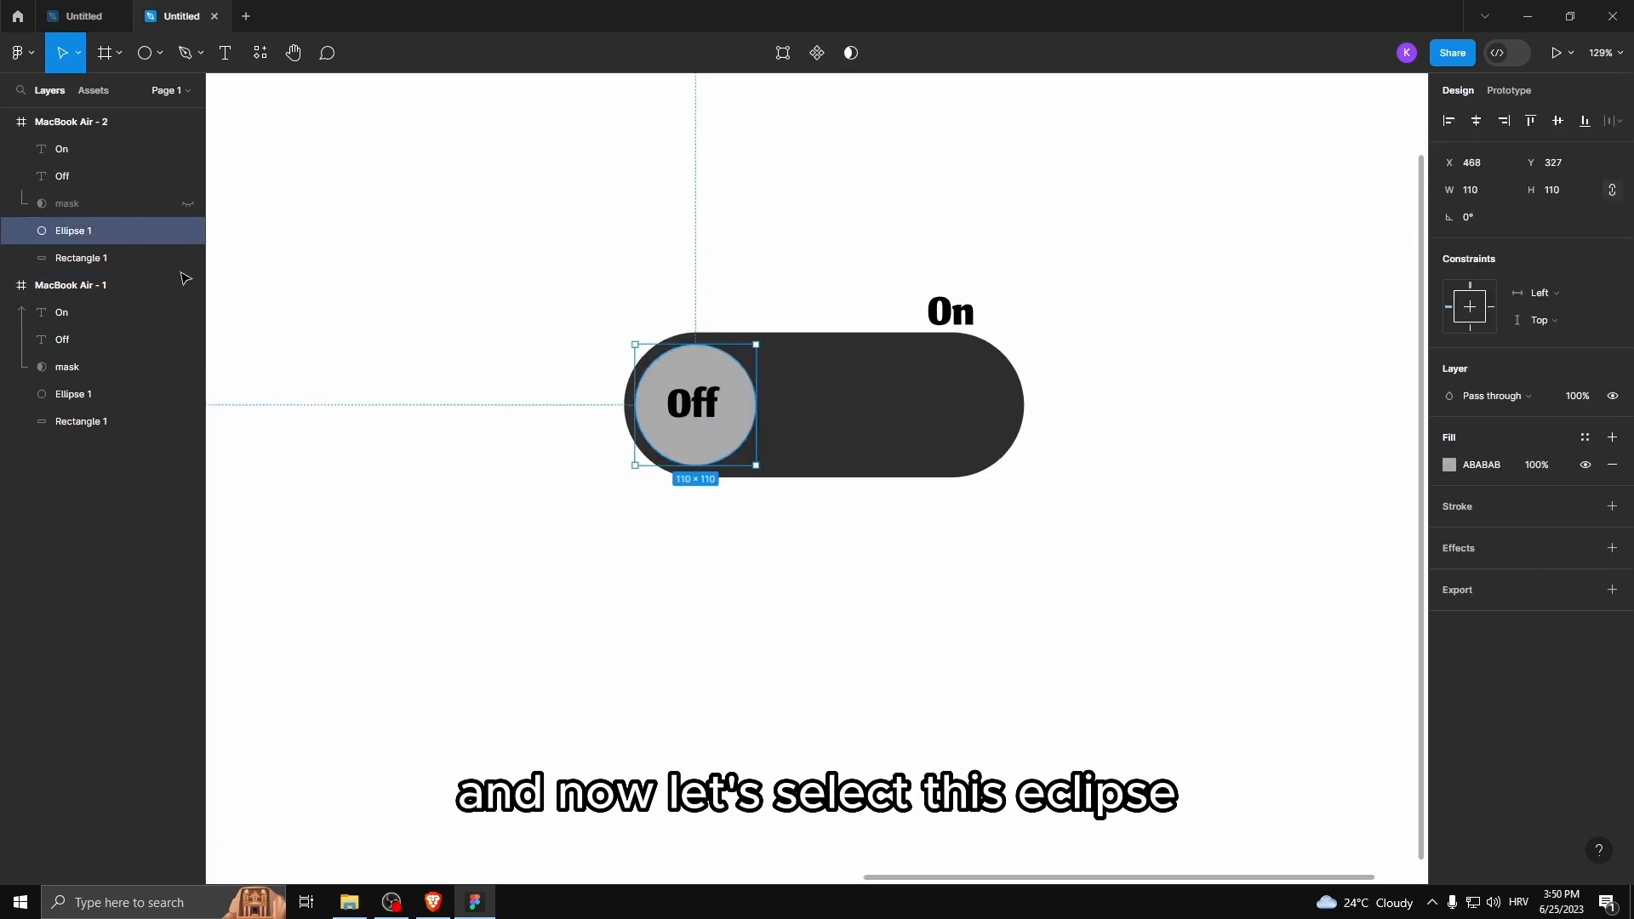
drag(726, 372, 993, 381)
key(shift+Left)
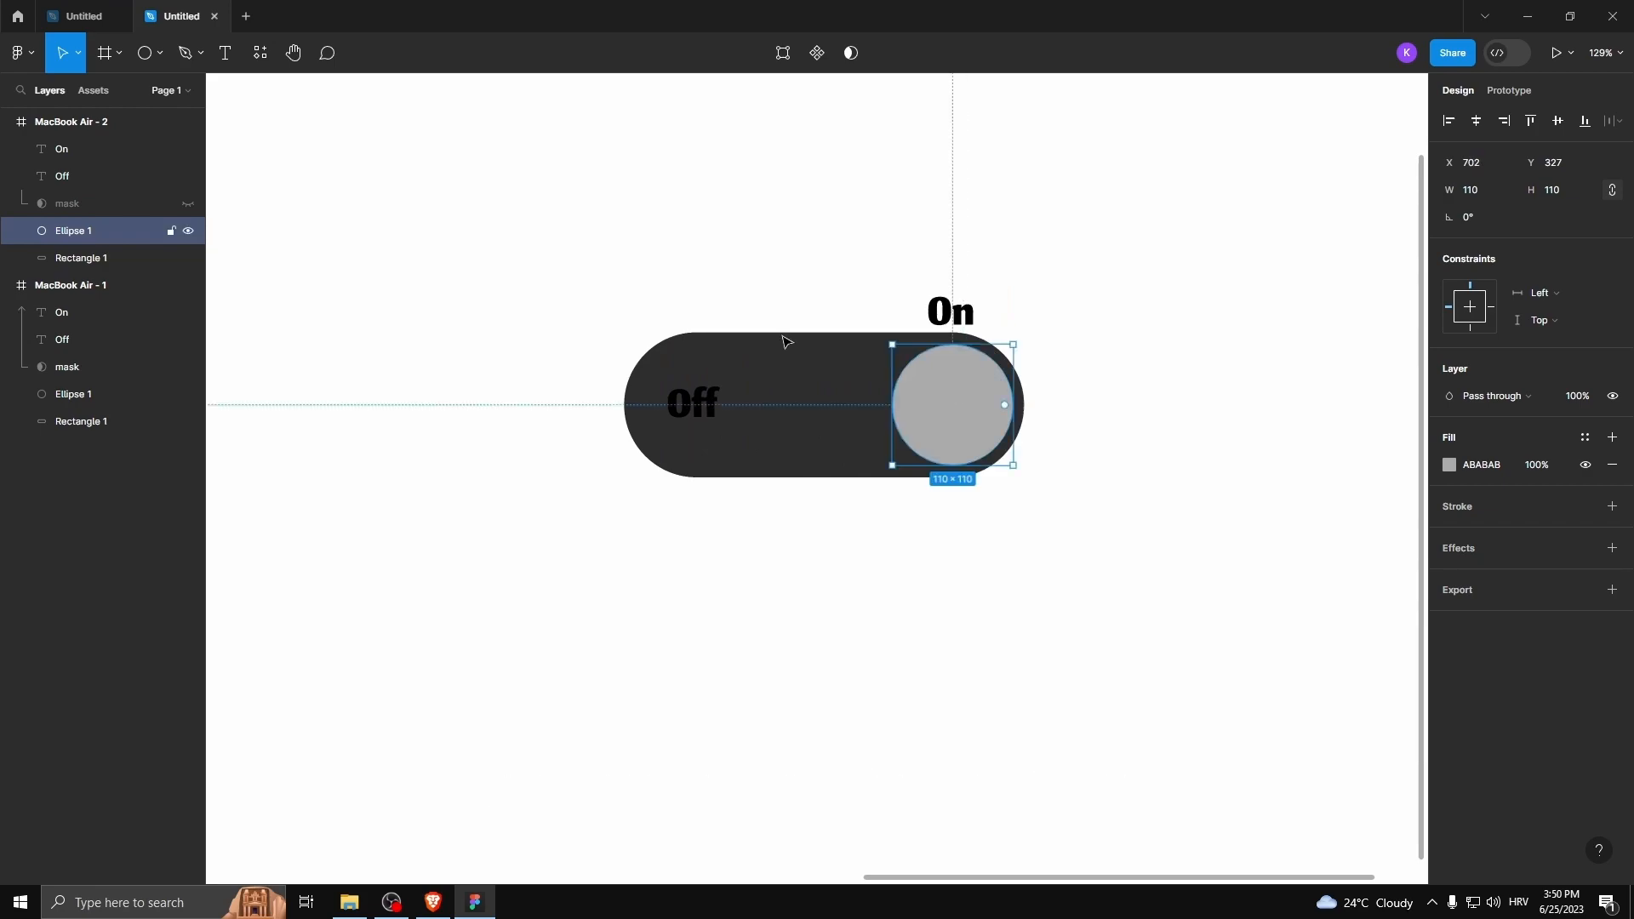
click(698, 408)
drag(705, 401, 711, 315)
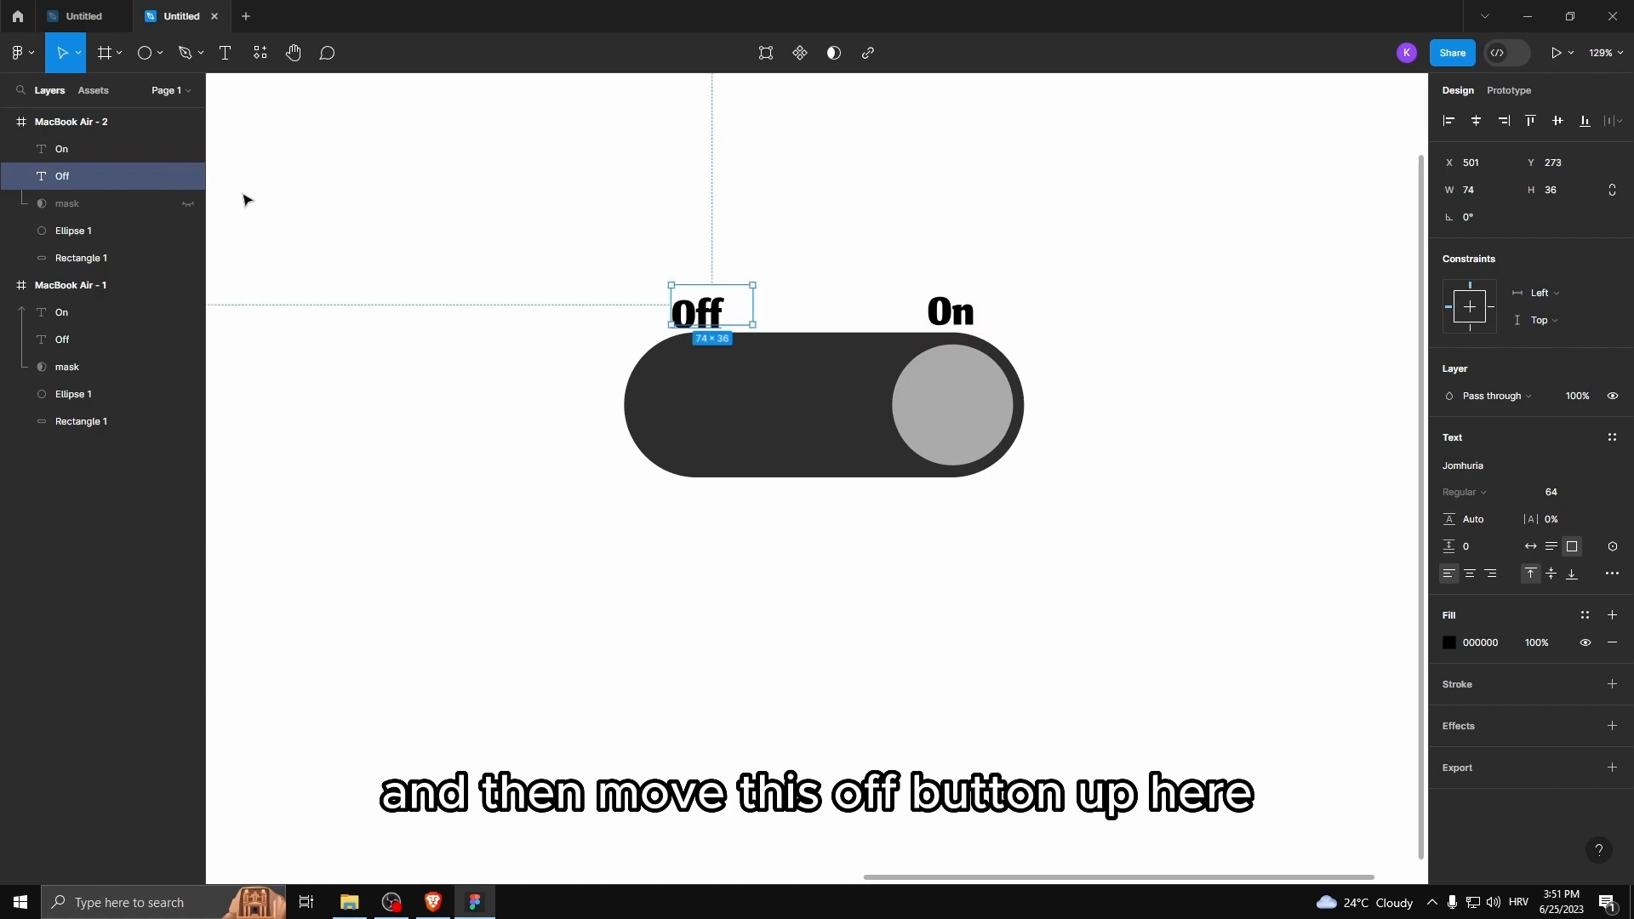
- Show the second frame's mask, move it onto the light grey circle at X 702, Y 327, and hide it again
drag(694, 412, 760, 410)
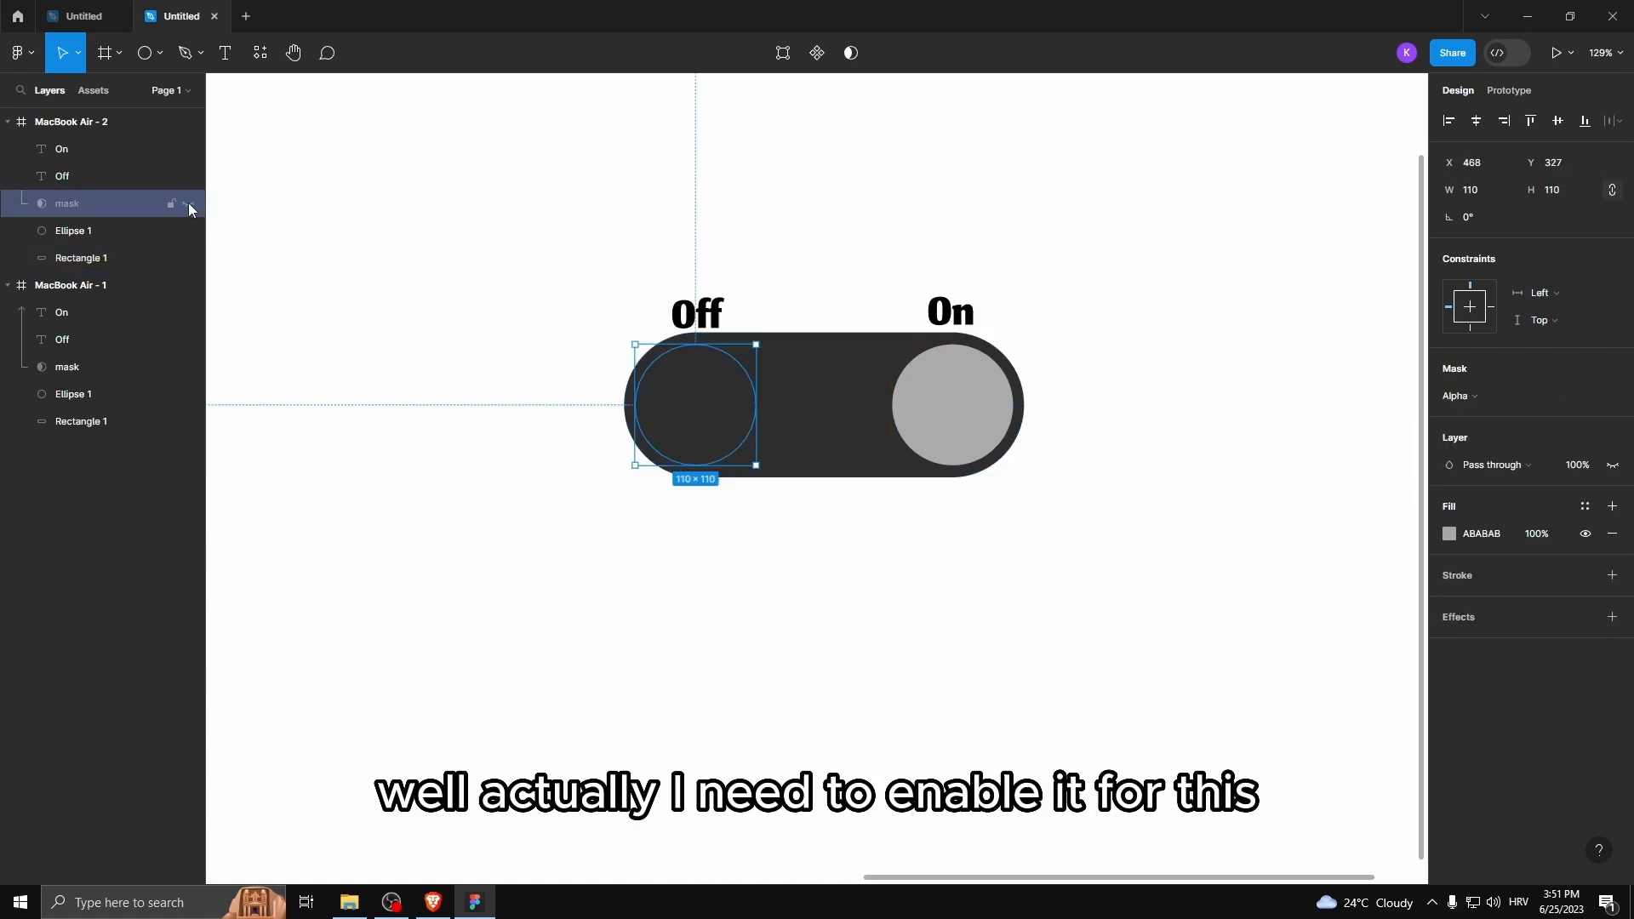
click(188, 204)
drag(696, 412, 955, 414)
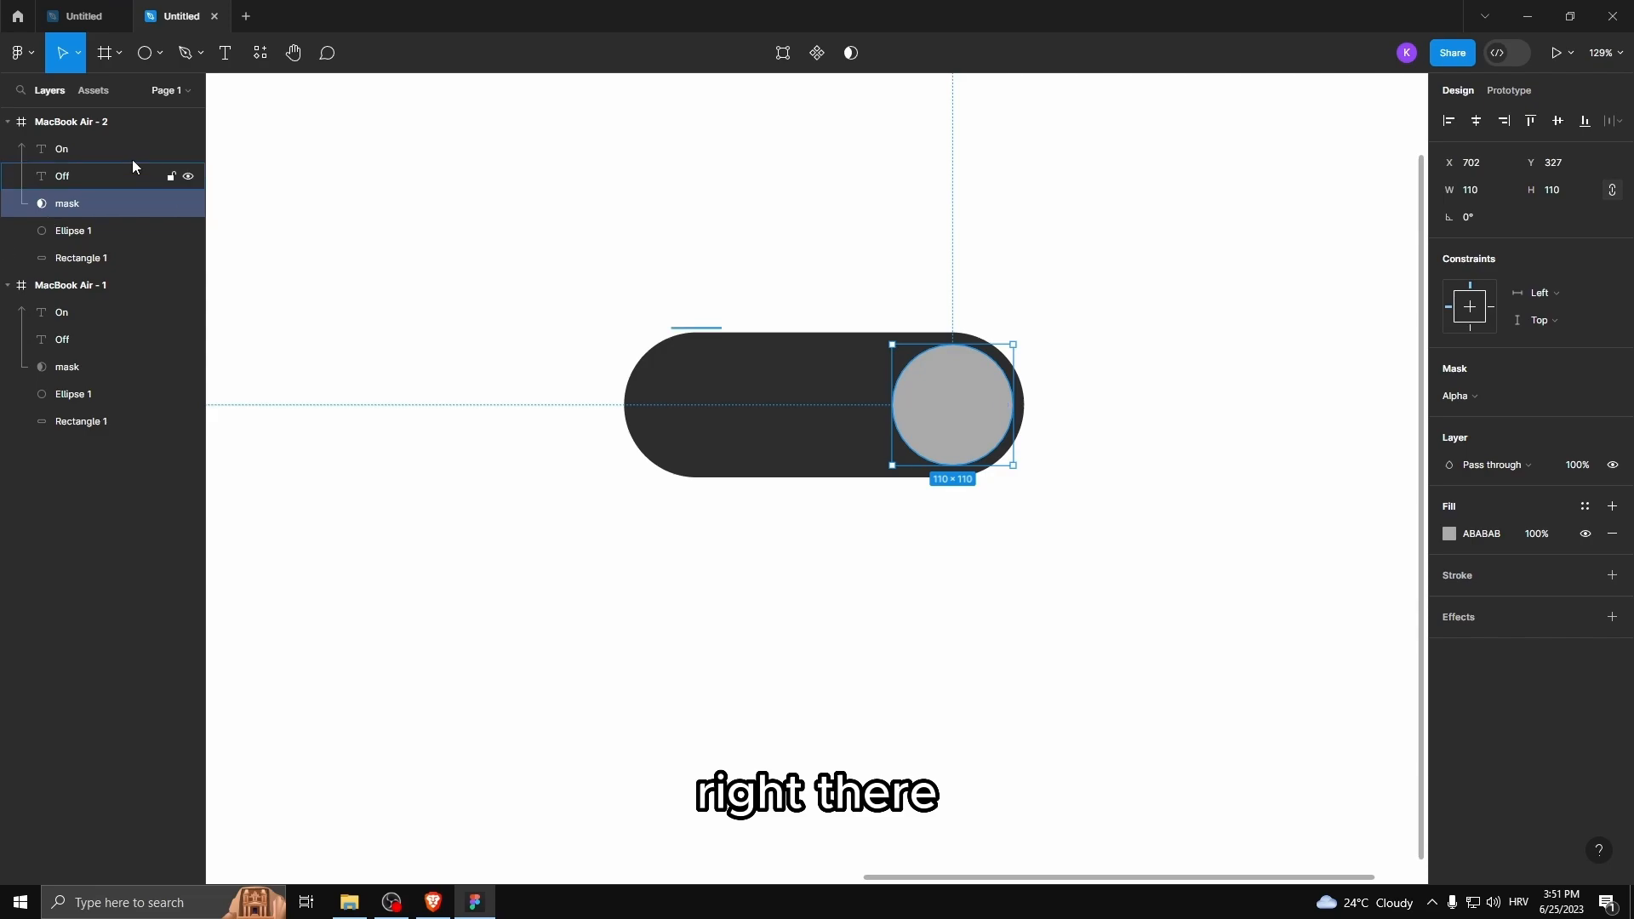
click(187, 204)
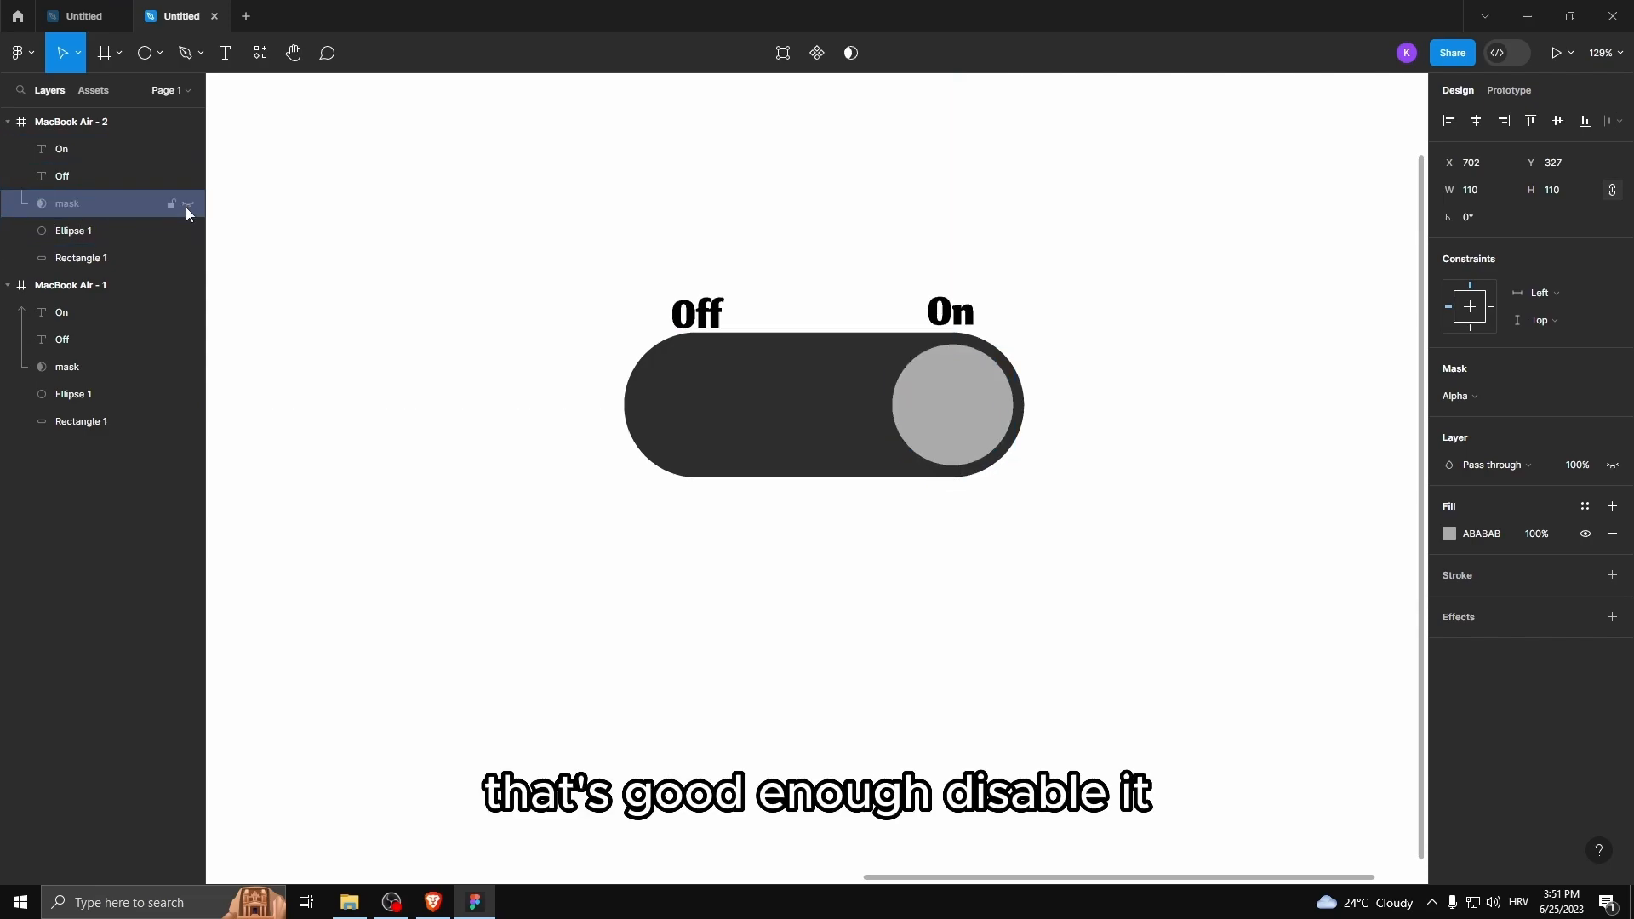
- Move the second frame's "On" text into the circle at X 734, Y 354 and make the mask visible again
scroll(957, 523, down, 5)
scroll(965, 451, up, 4)
drag(936, 363, 934, 464)
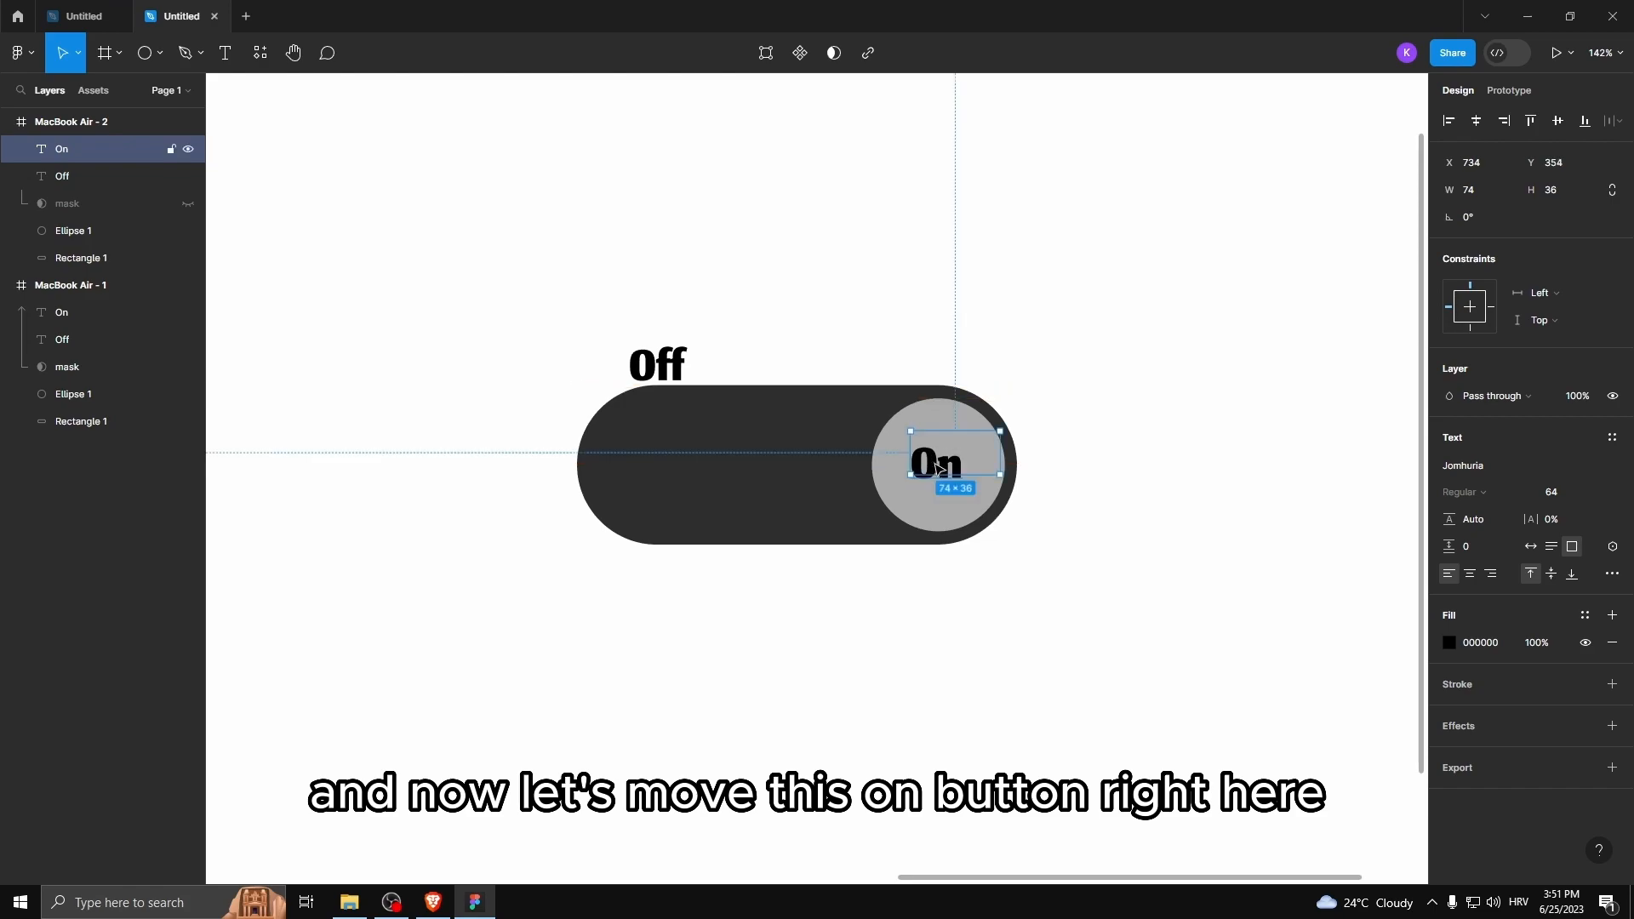
scroll(1084, 470, down, 3)
scroll(1029, 409, down, 5)
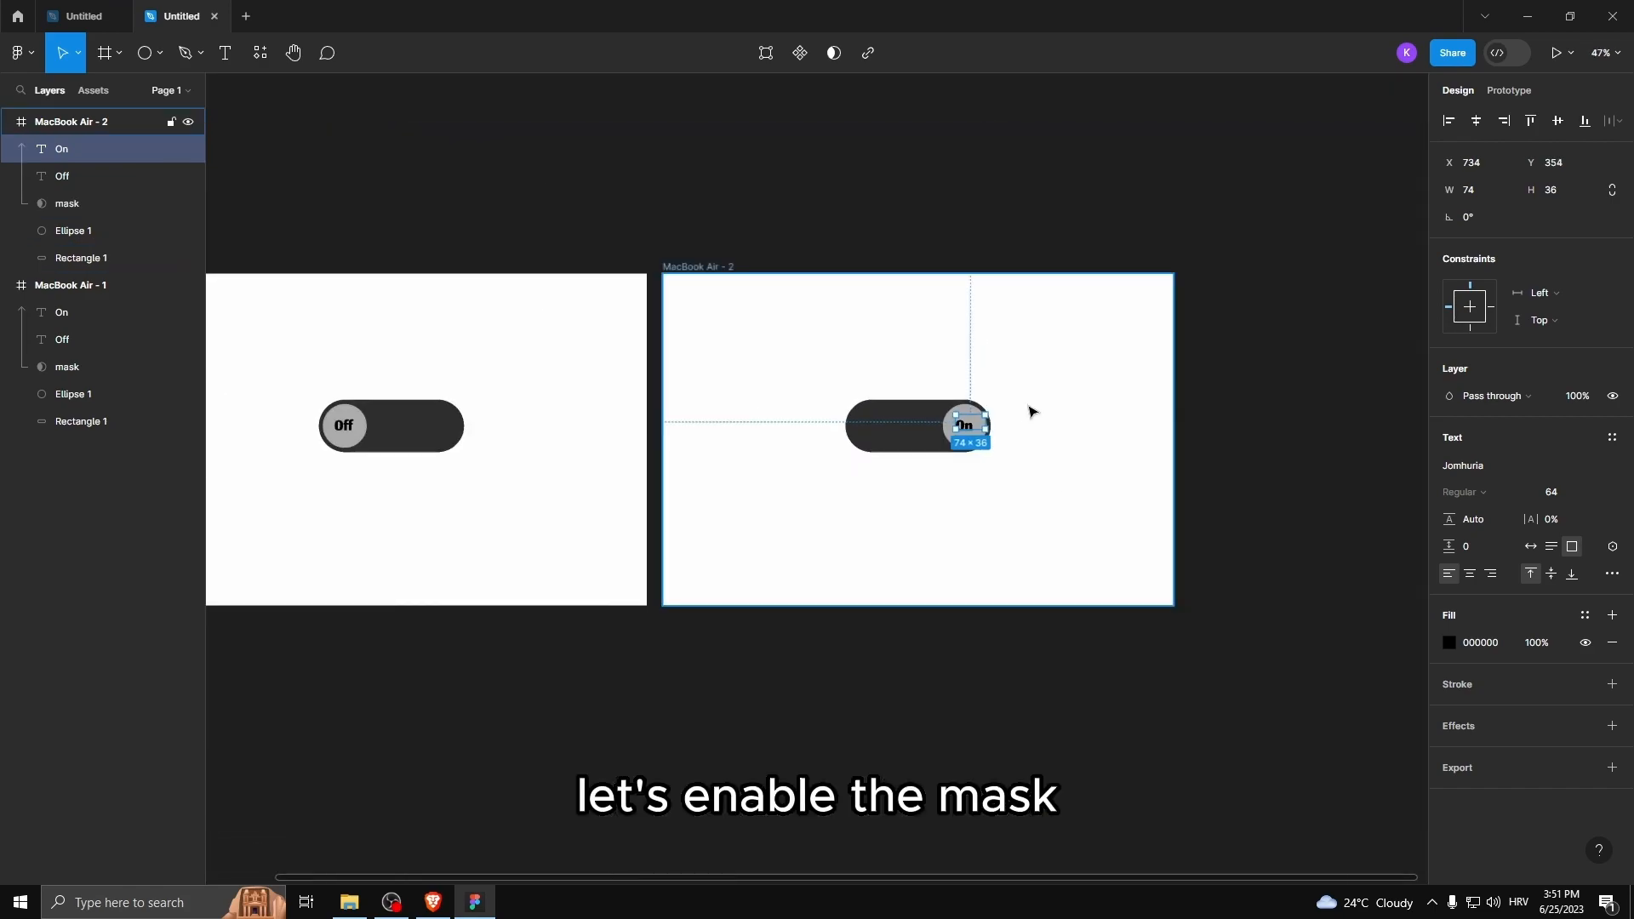
scroll(587, 449, up, 3)
scroll(822, 498, down, 2)
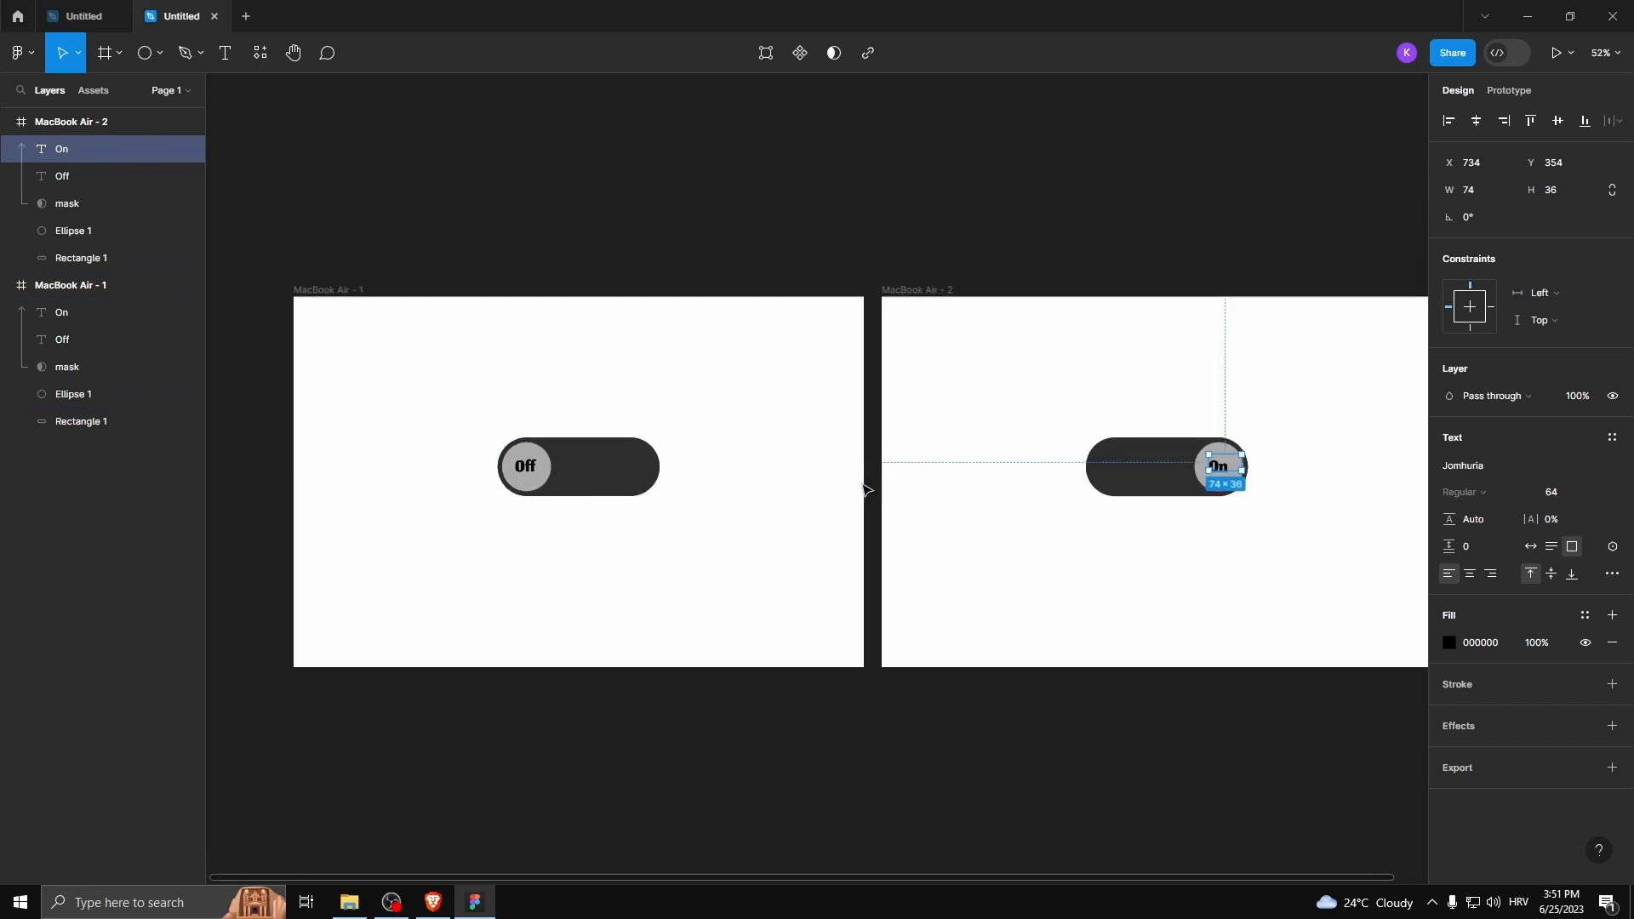
scroll(666, 562, down, 1)
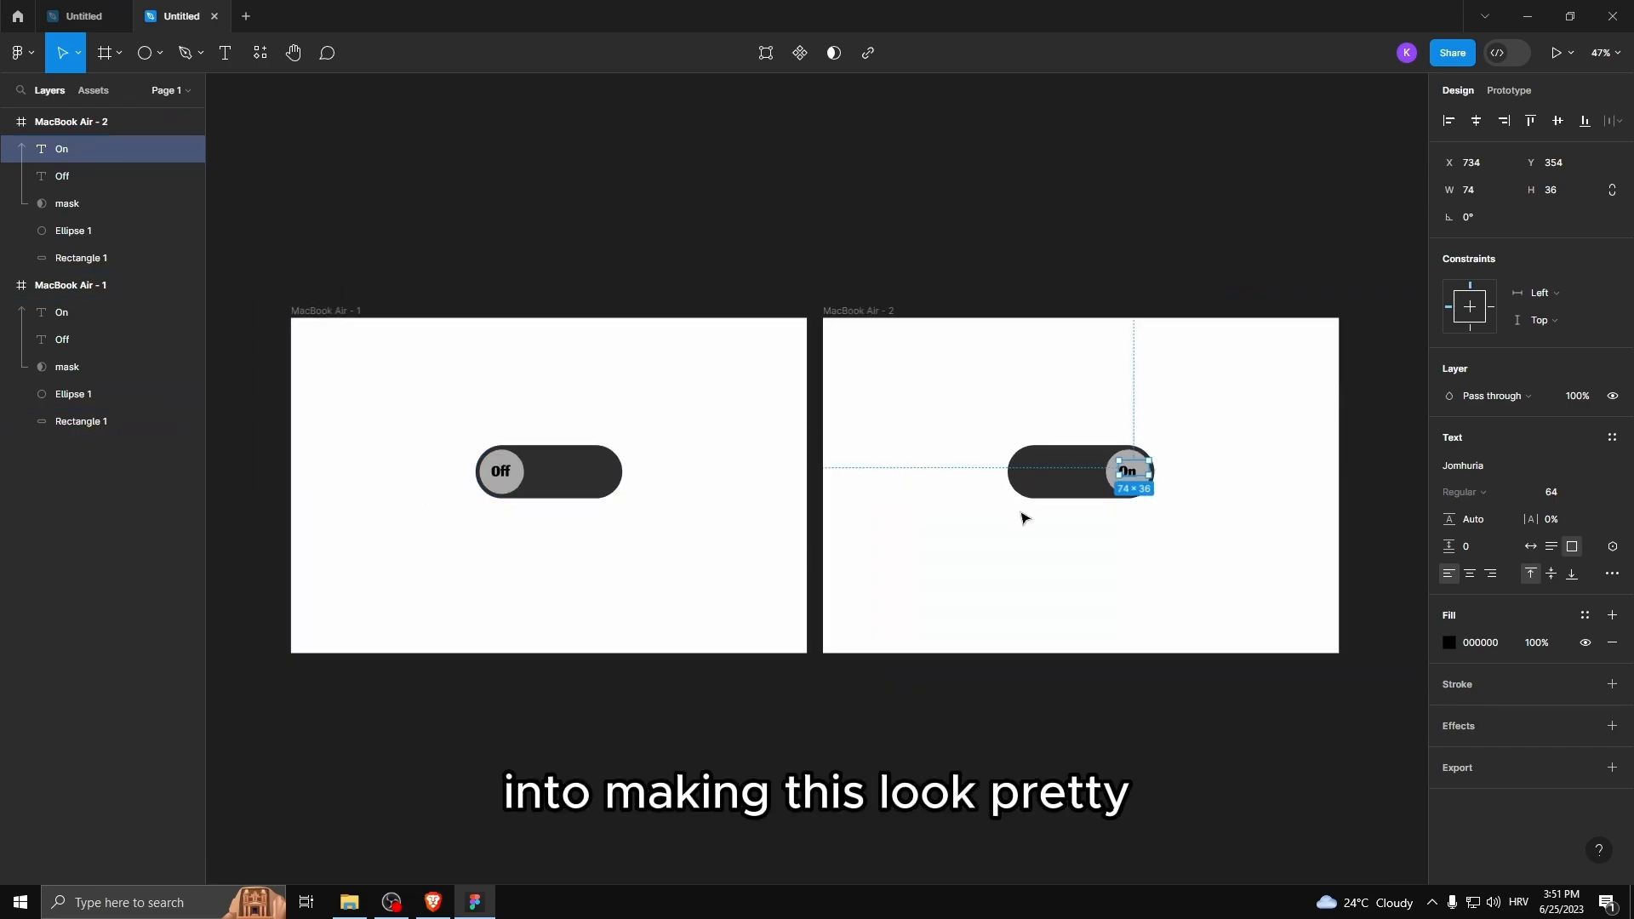
click(694, 760)
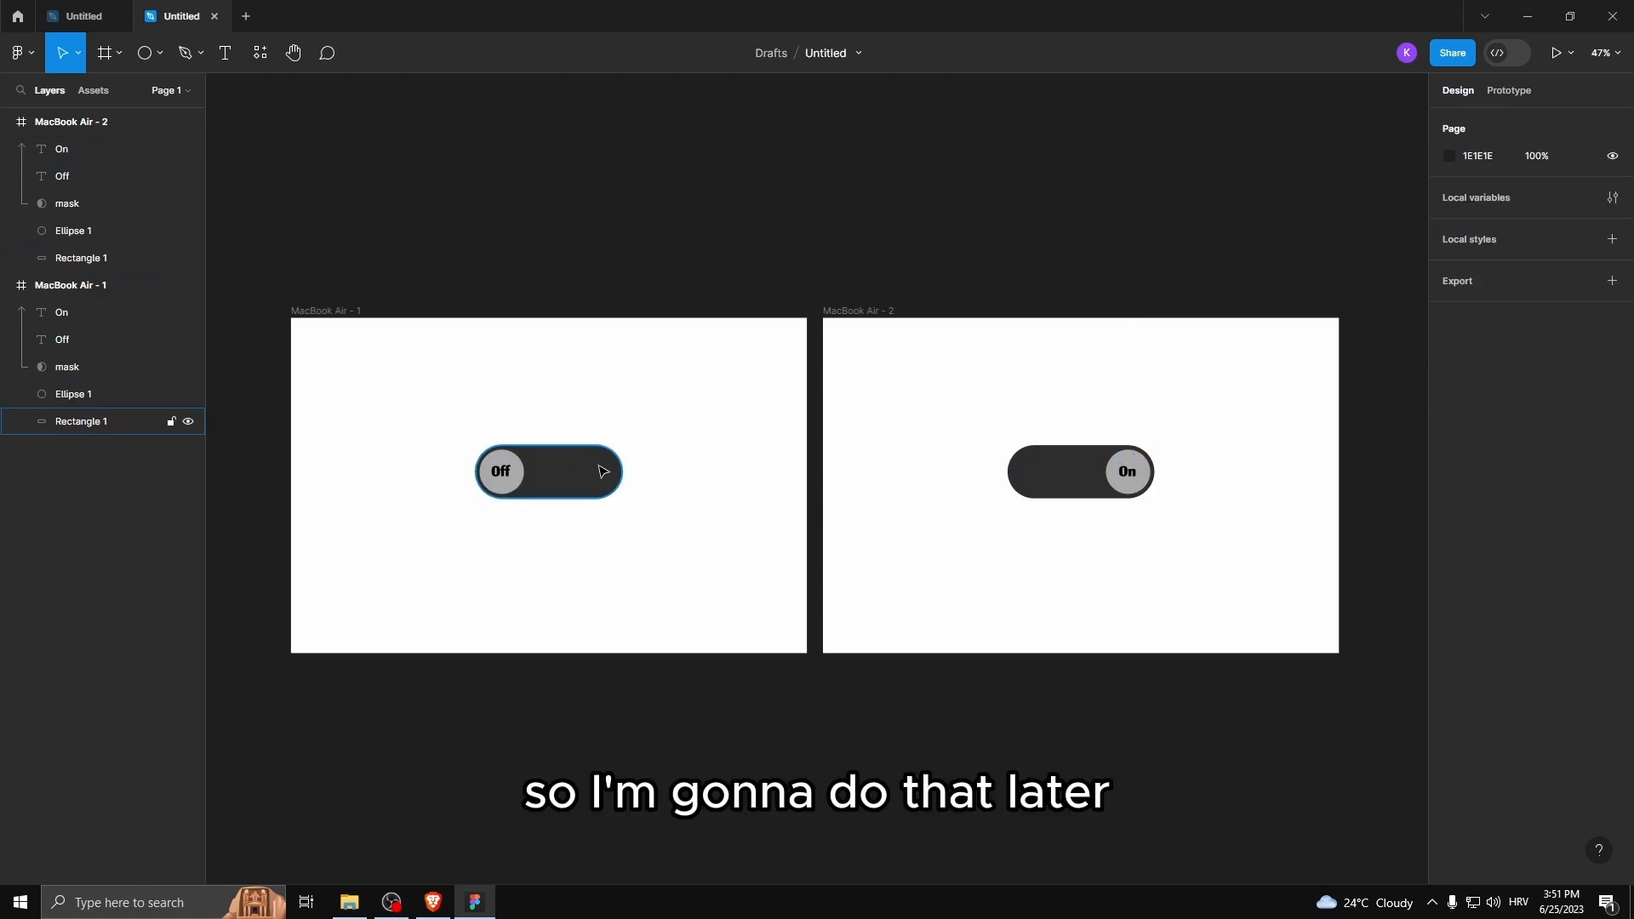
- Add an on-click prototype connection from the pill in MacBook Air - 1 that navigates to MacBook Air - 2
click(1509, 91)
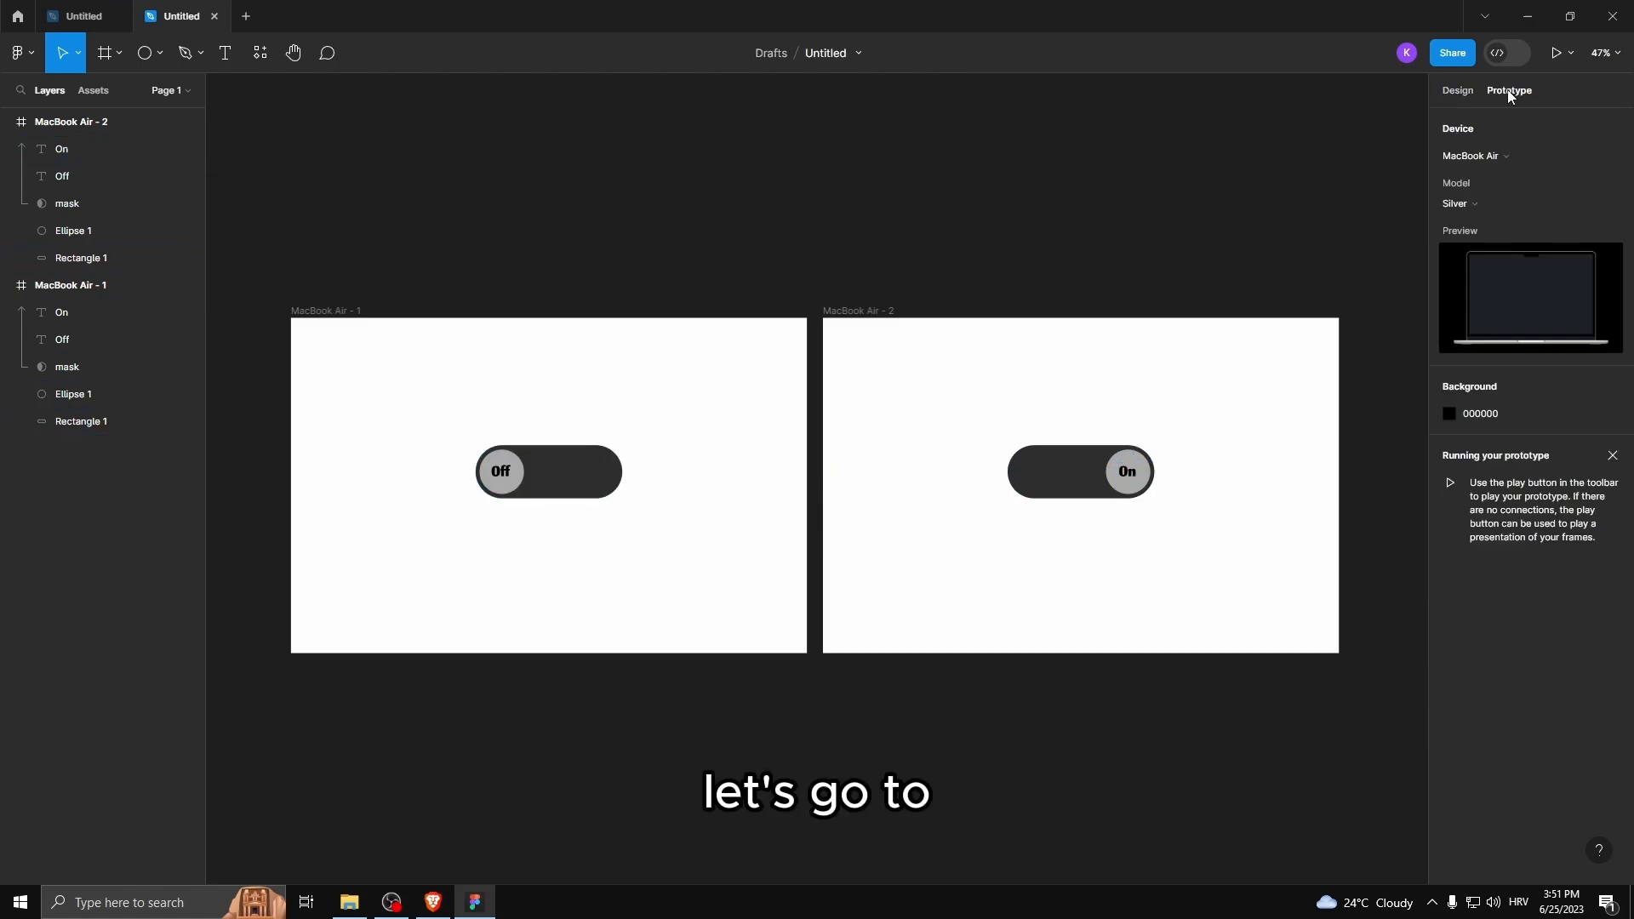
click(587, 473)
drag(623, 471, 836, 481)
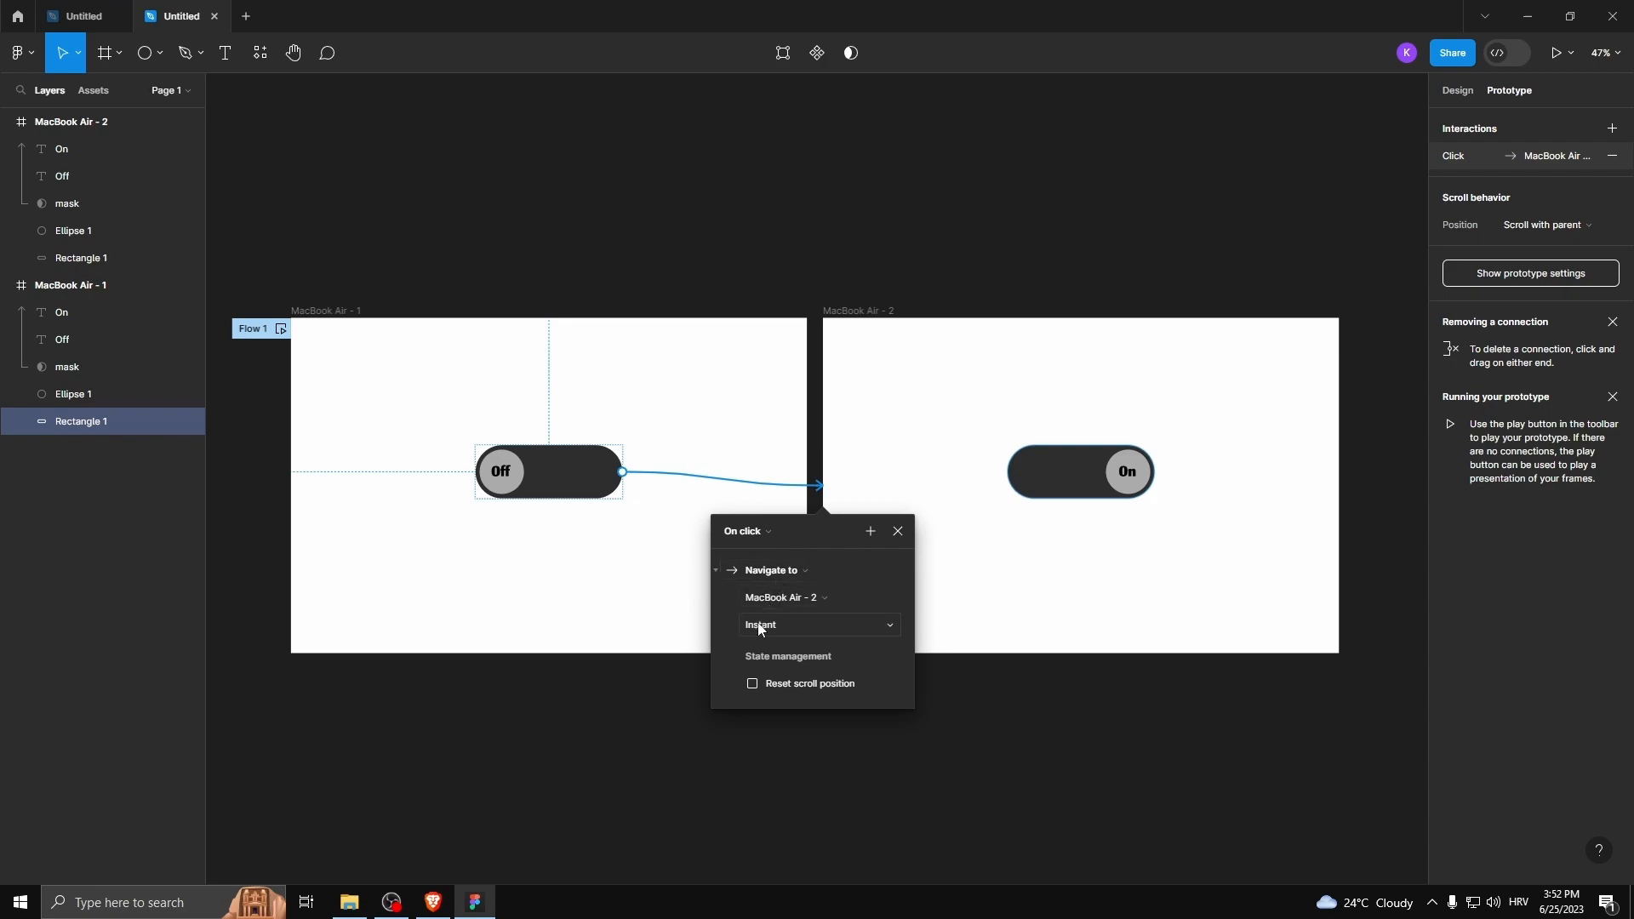
- Set the connection's animation to Smart animate with the "Ease in and out back" curve
click(890, 626)
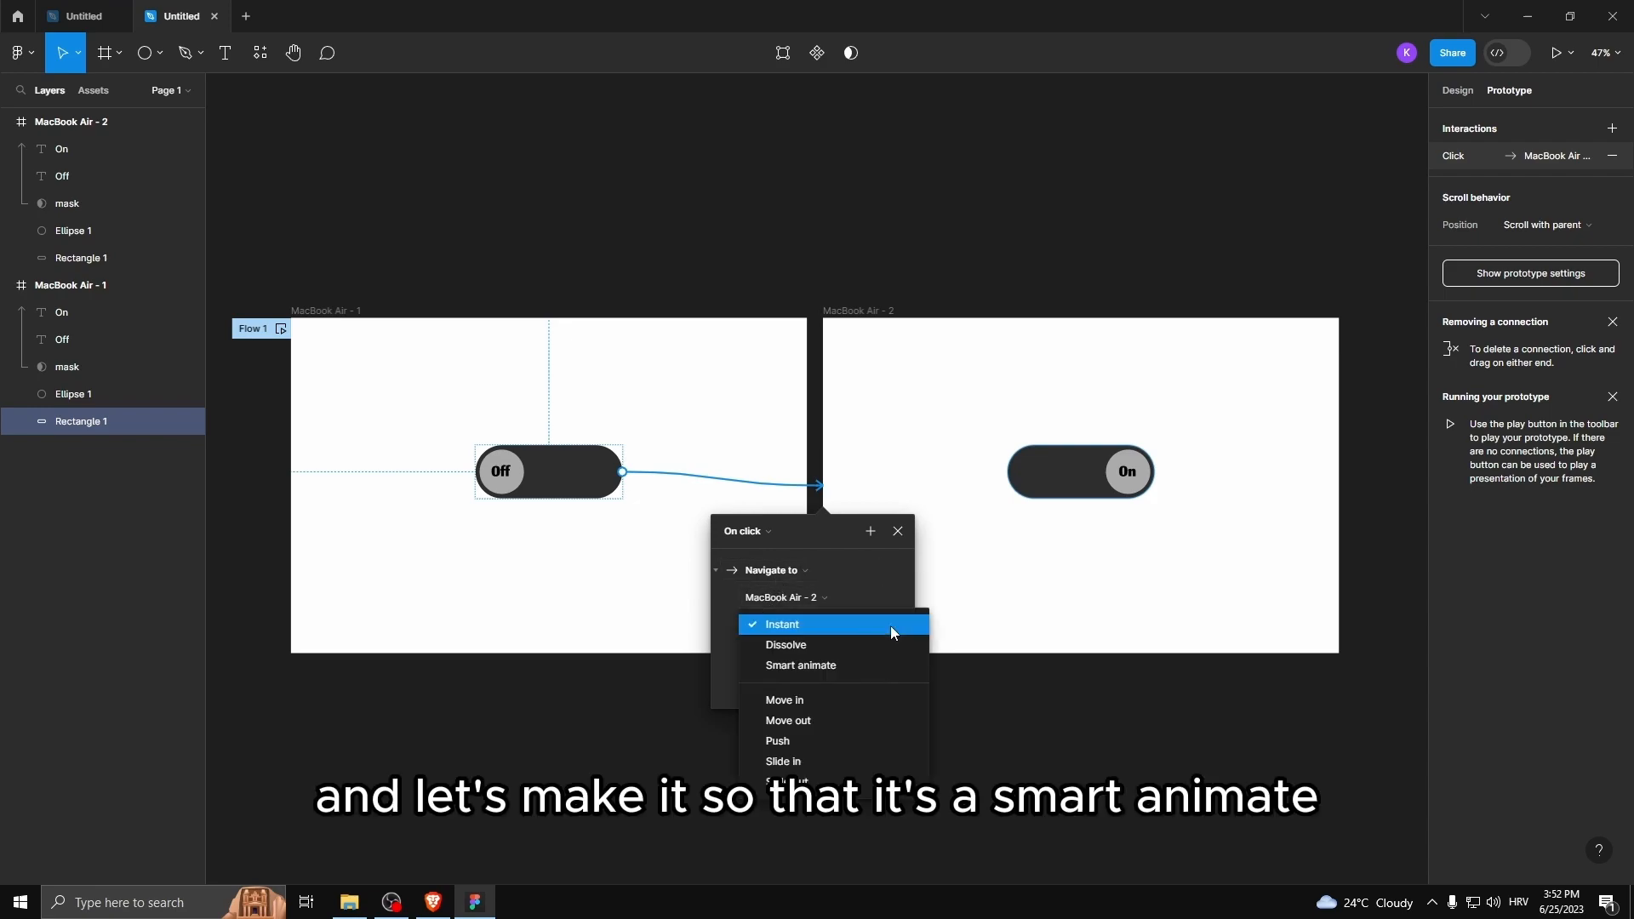
click(807, 665)
click(805, 650)
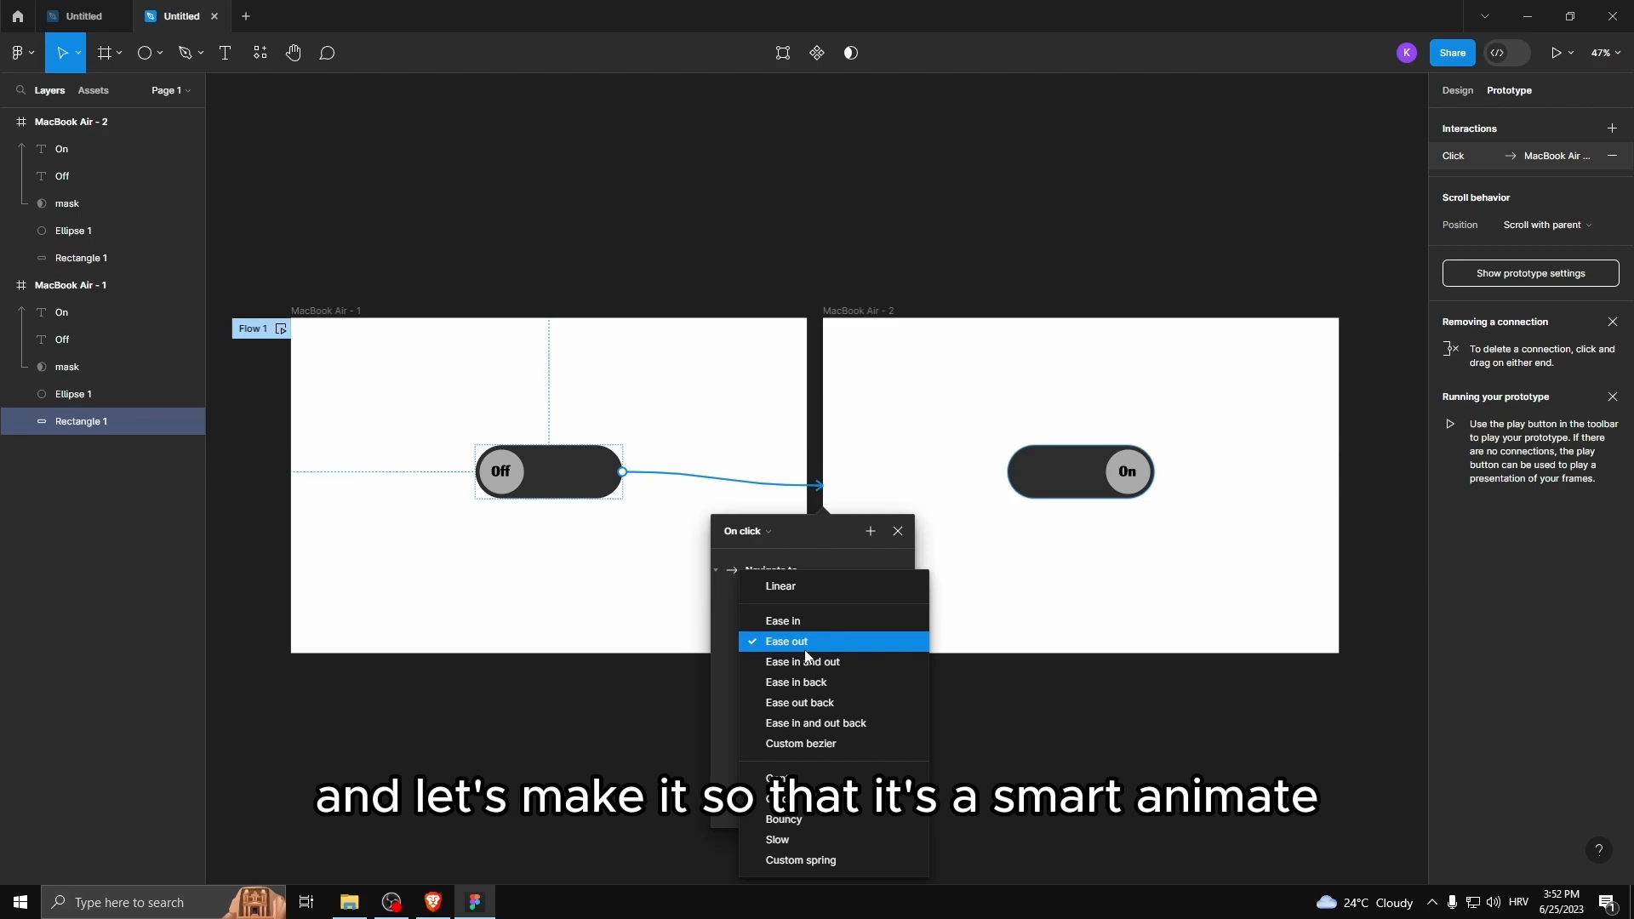
click(807, 723)
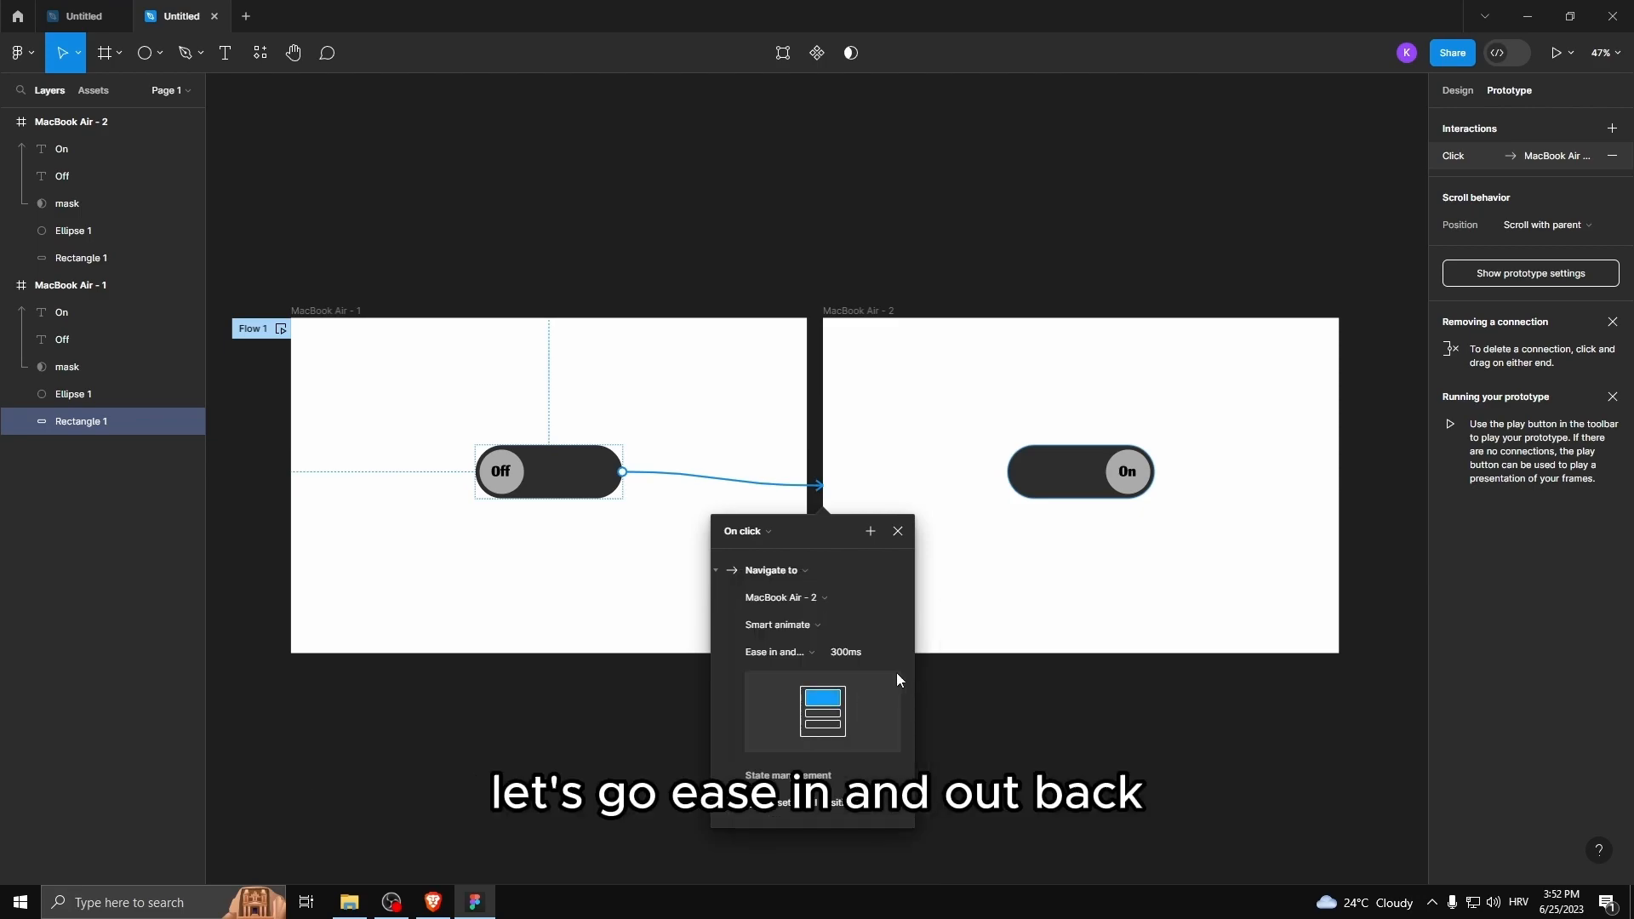
- Set the duration of the Smart animate connection to MacBook Air - 2 to 500 ms
click(838, 653)
click(838, 654)
key(BackSpace)
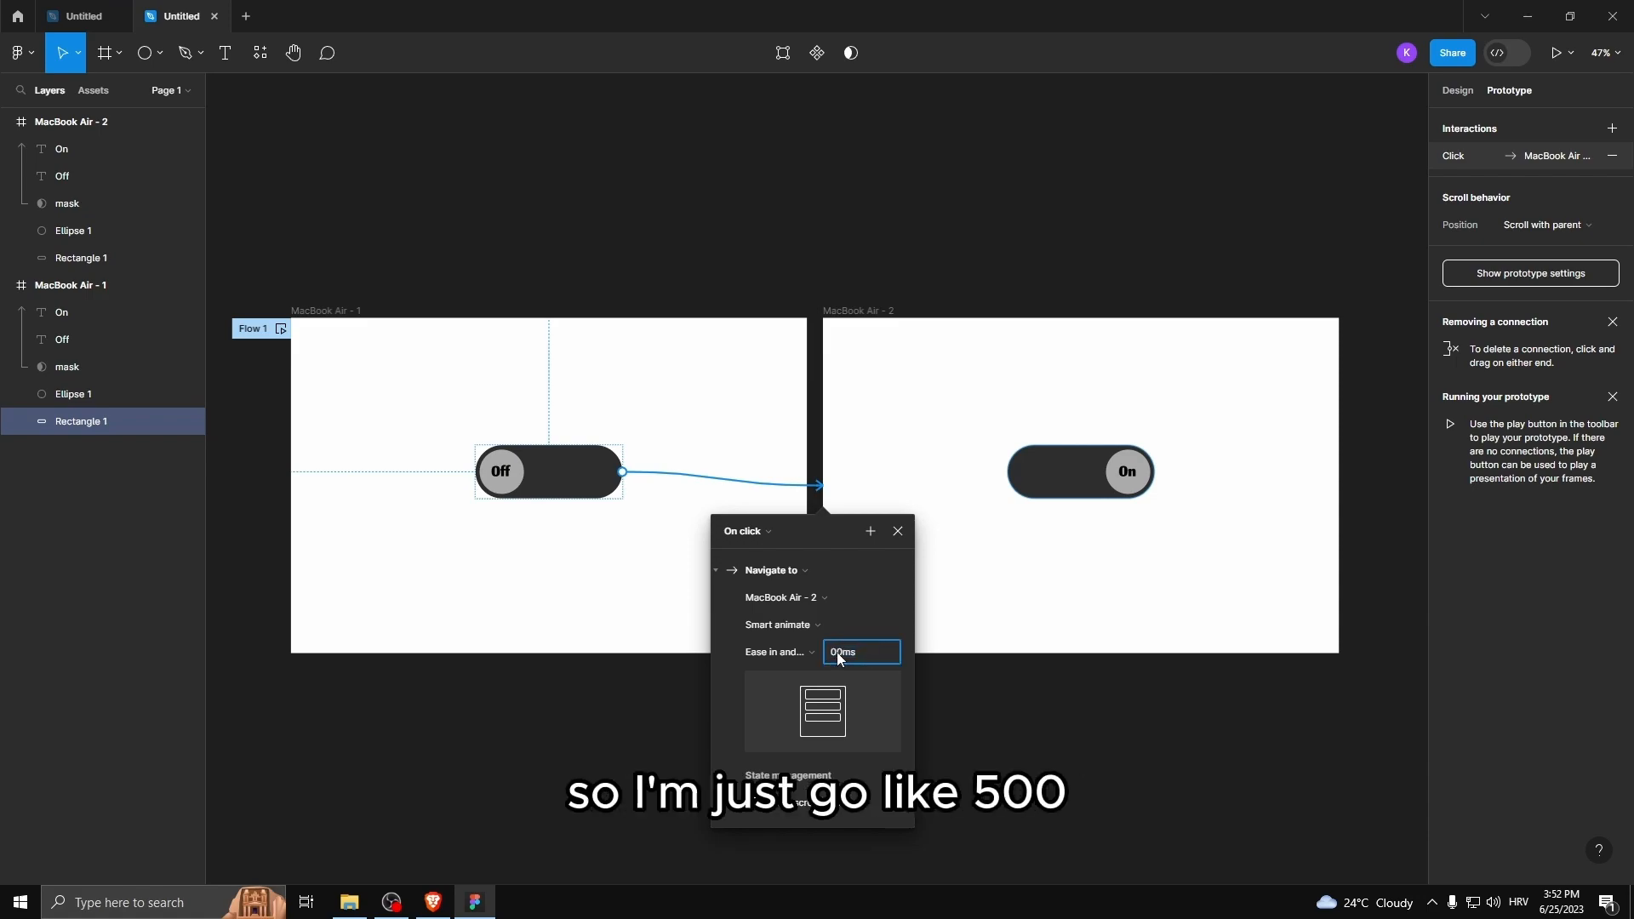
key(Return)
- Add an on-click Smart animate connection from the pill in MacBook Air - 2 back to MacBook Air - 1
drag(1008, 472, 748, 504)
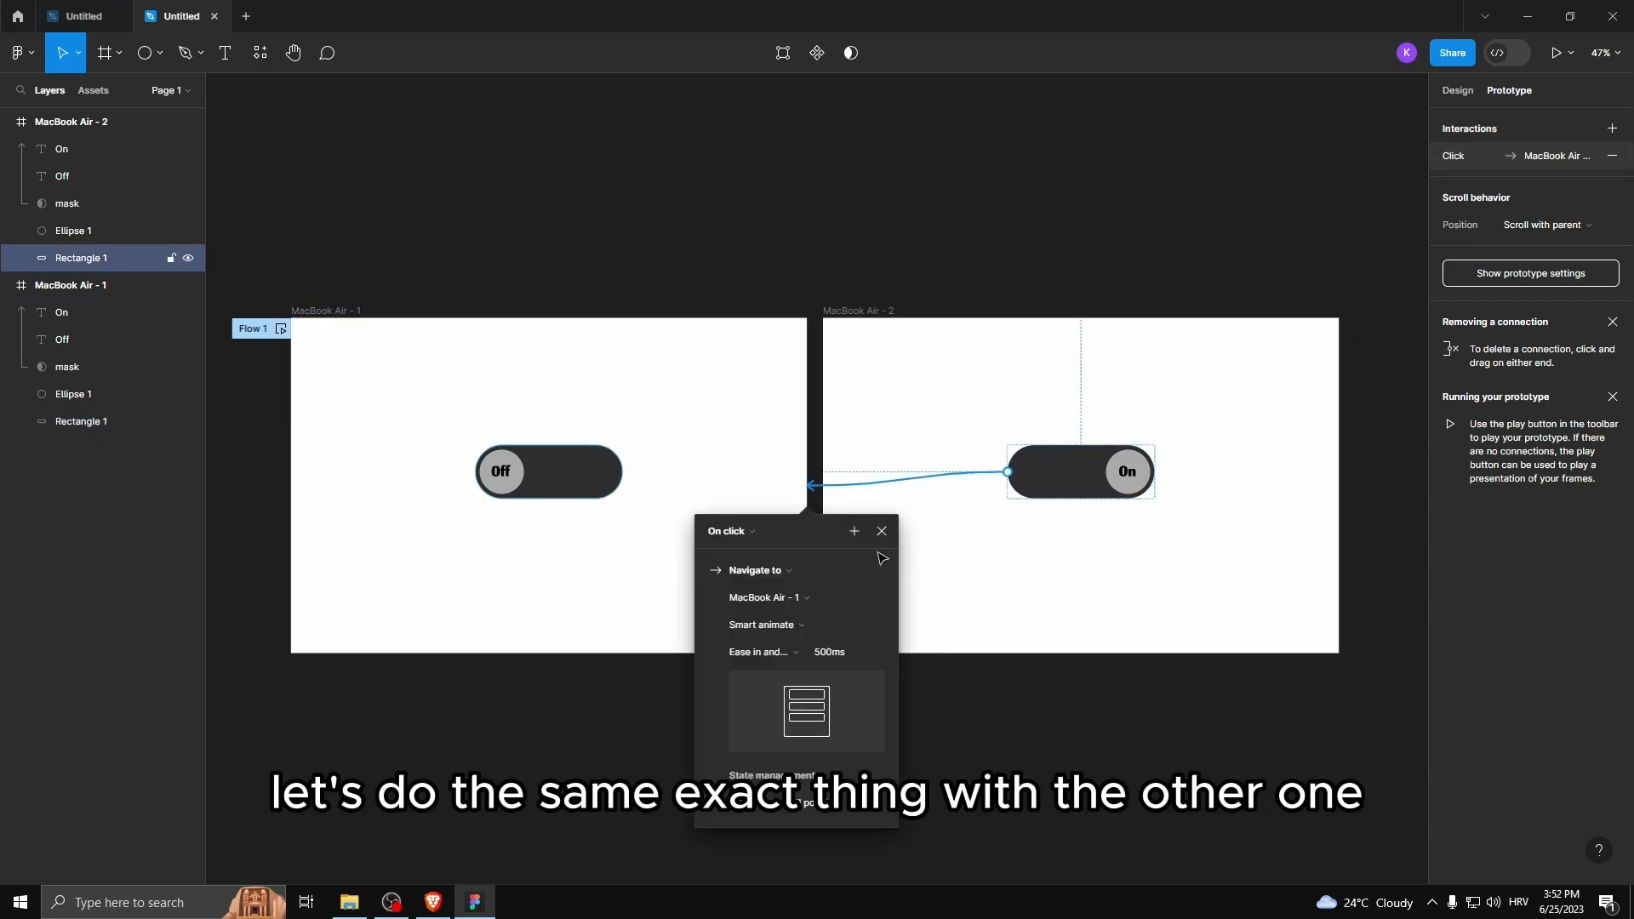
click(882, 531)
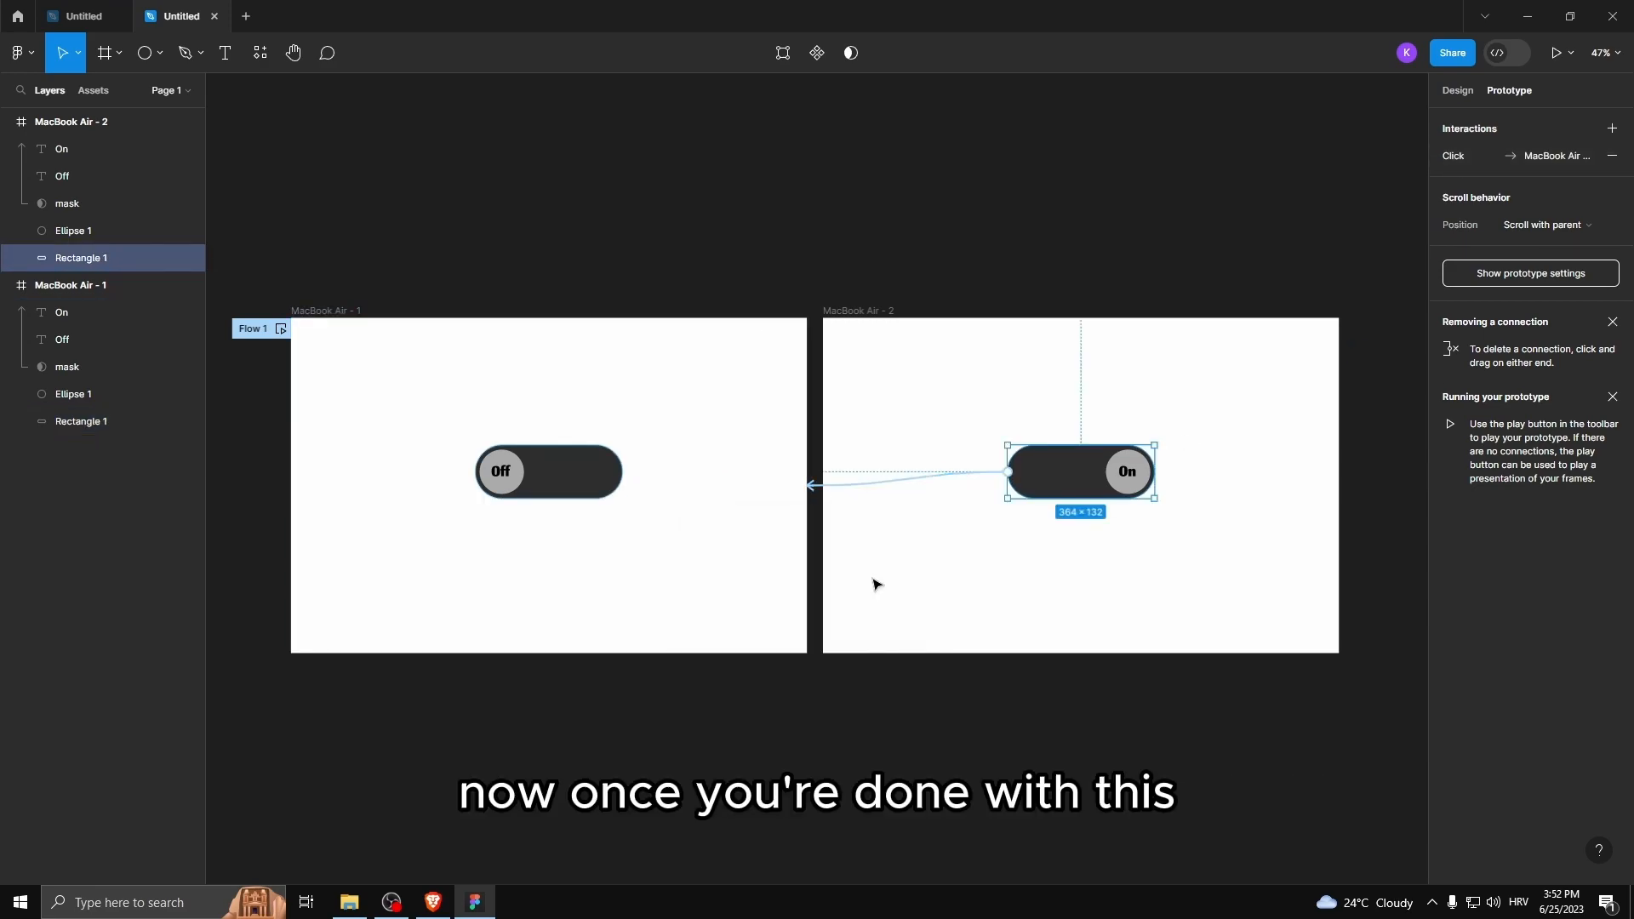
- Preview the prototype, switch the toggle on and off several times to check the animation, and close the preview
click(1553, 56)
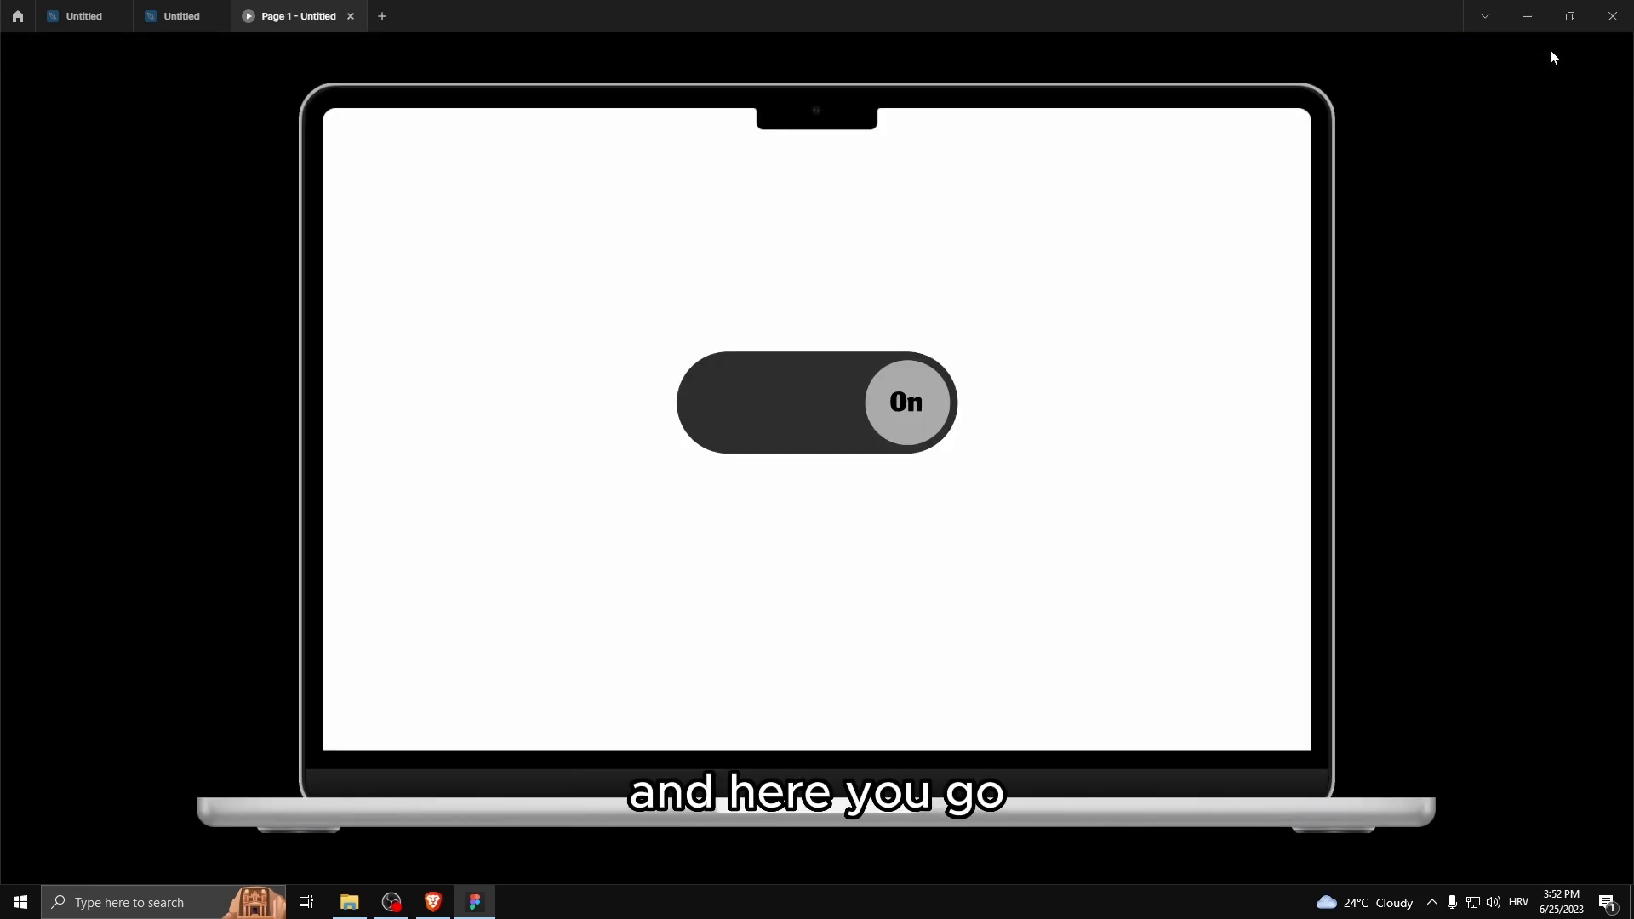
click(847, 428)
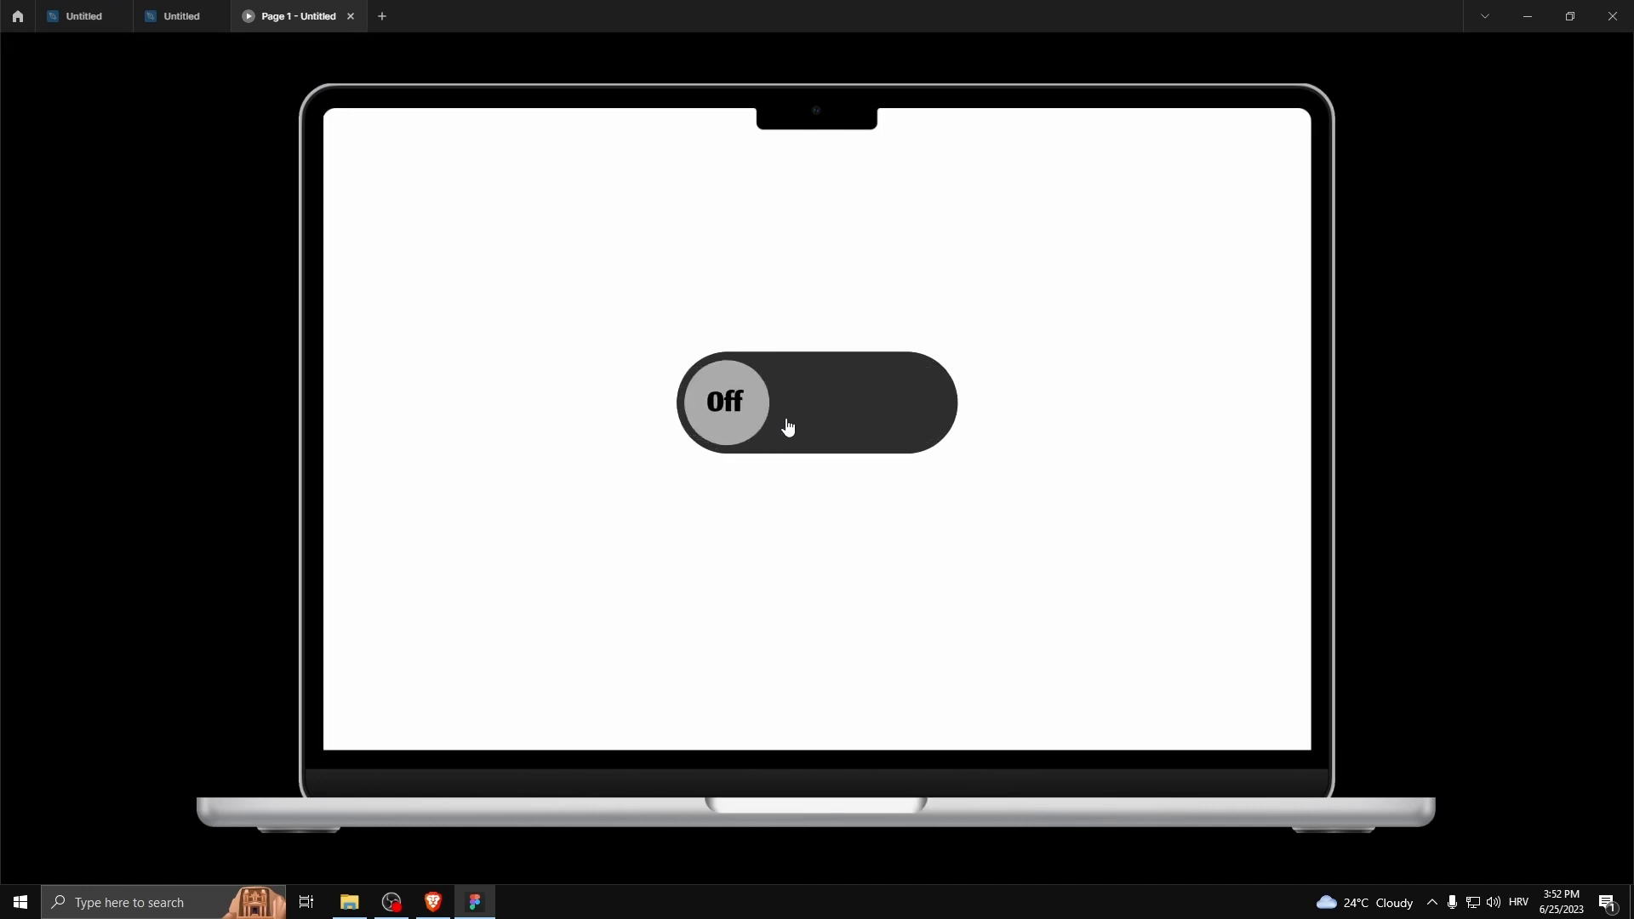
click(819, 406)
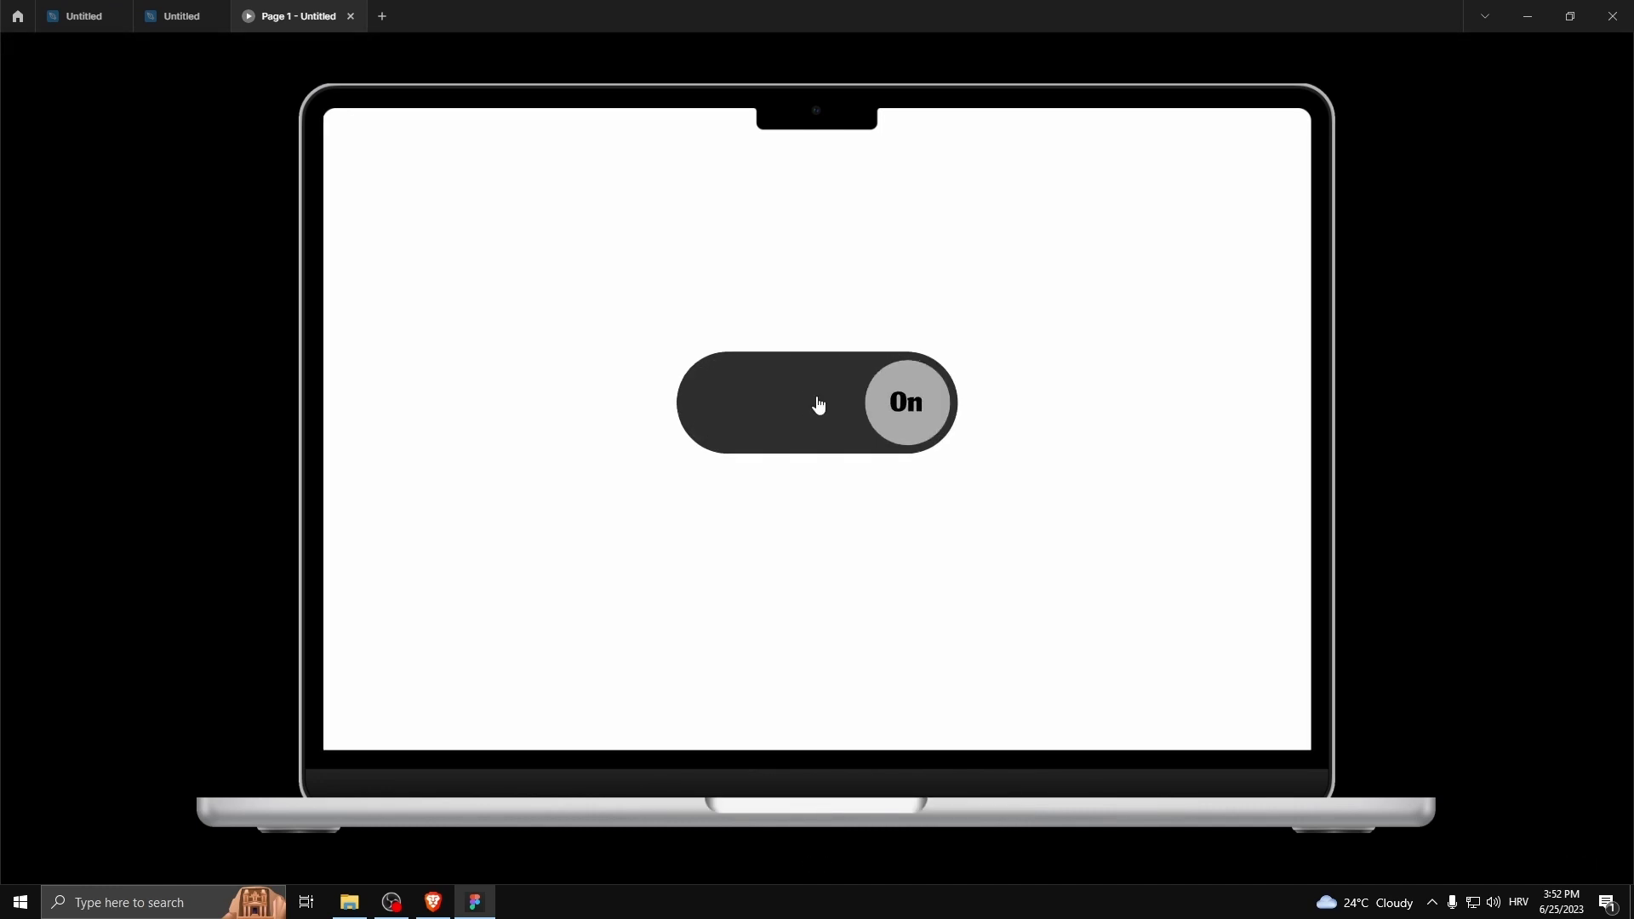
click(819, 405)
click(825, 424)
click(825, 424)
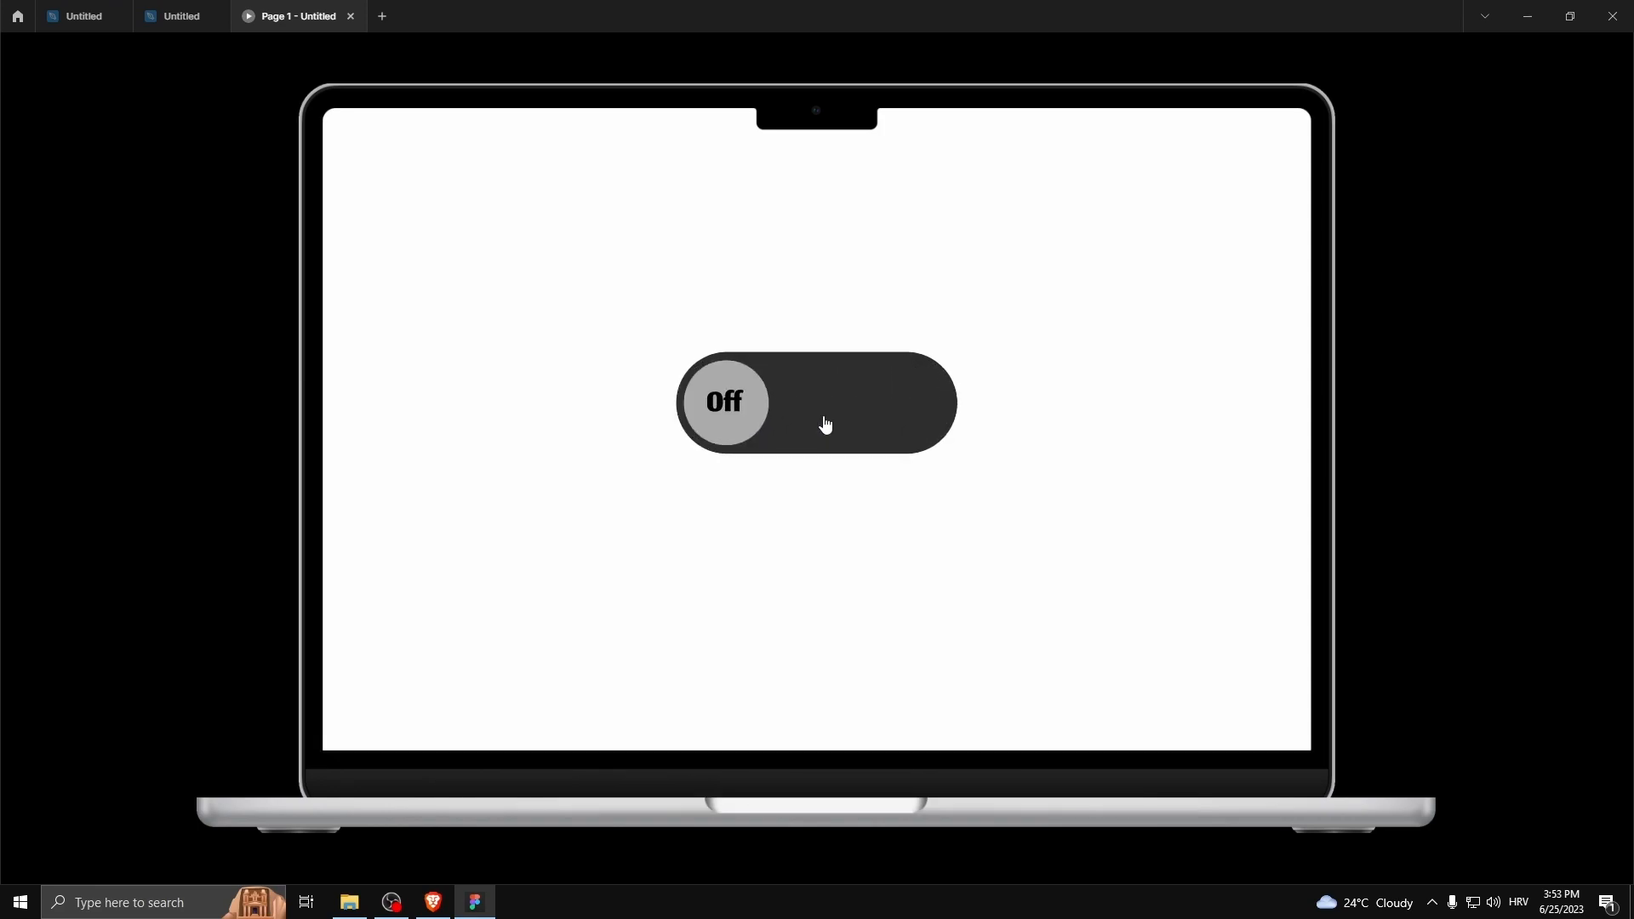
click(825, 424)
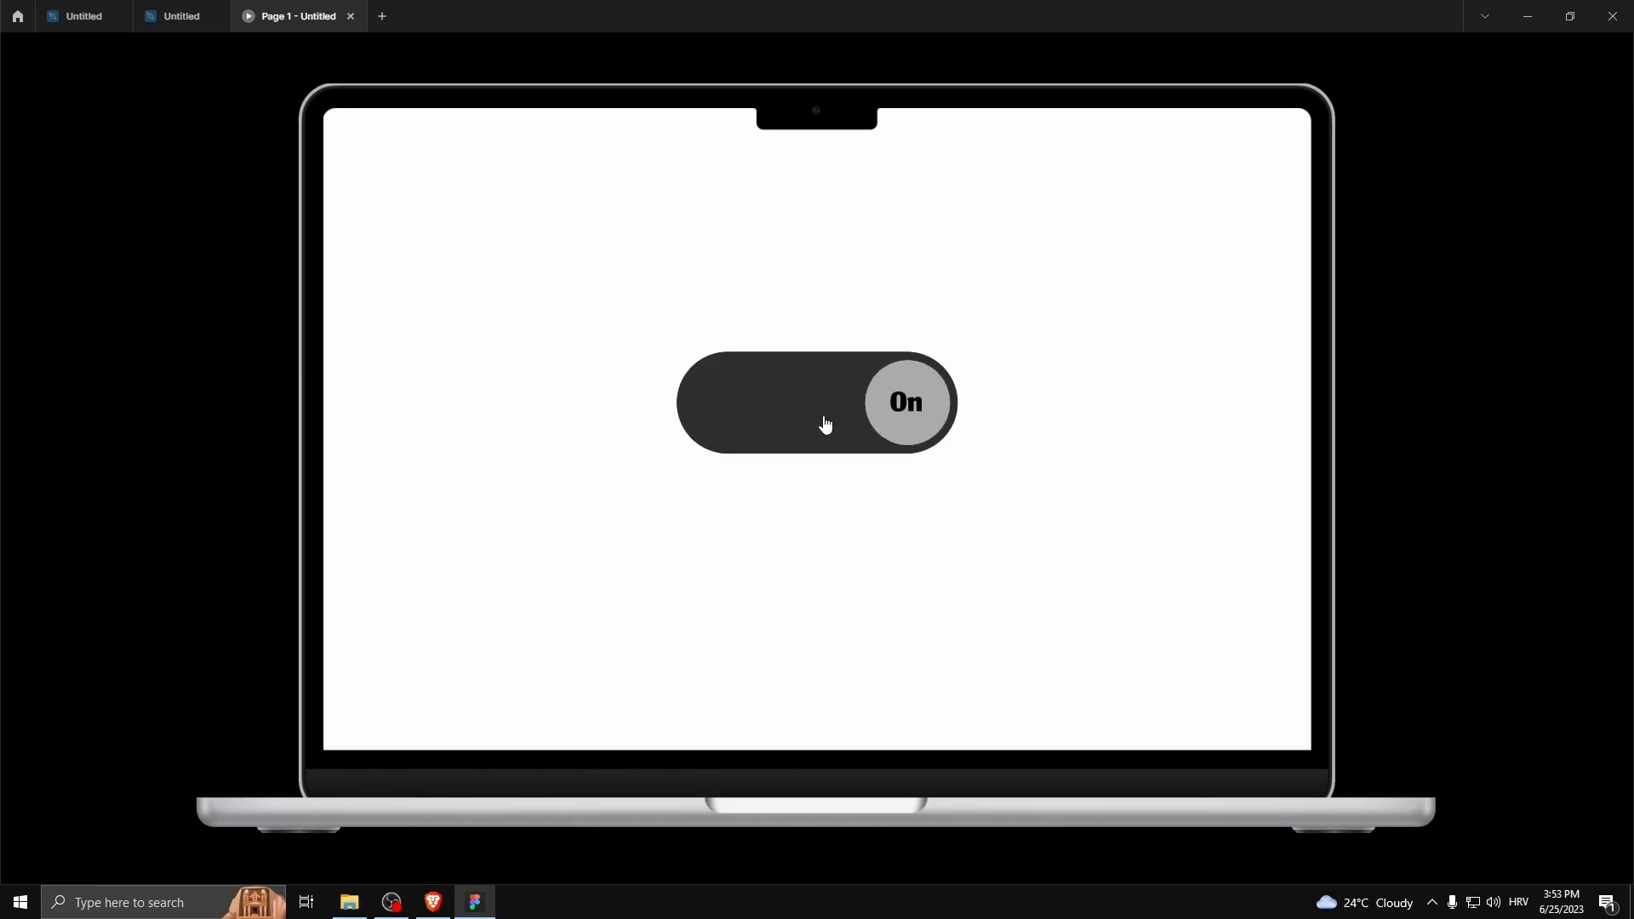
click(350, 17)
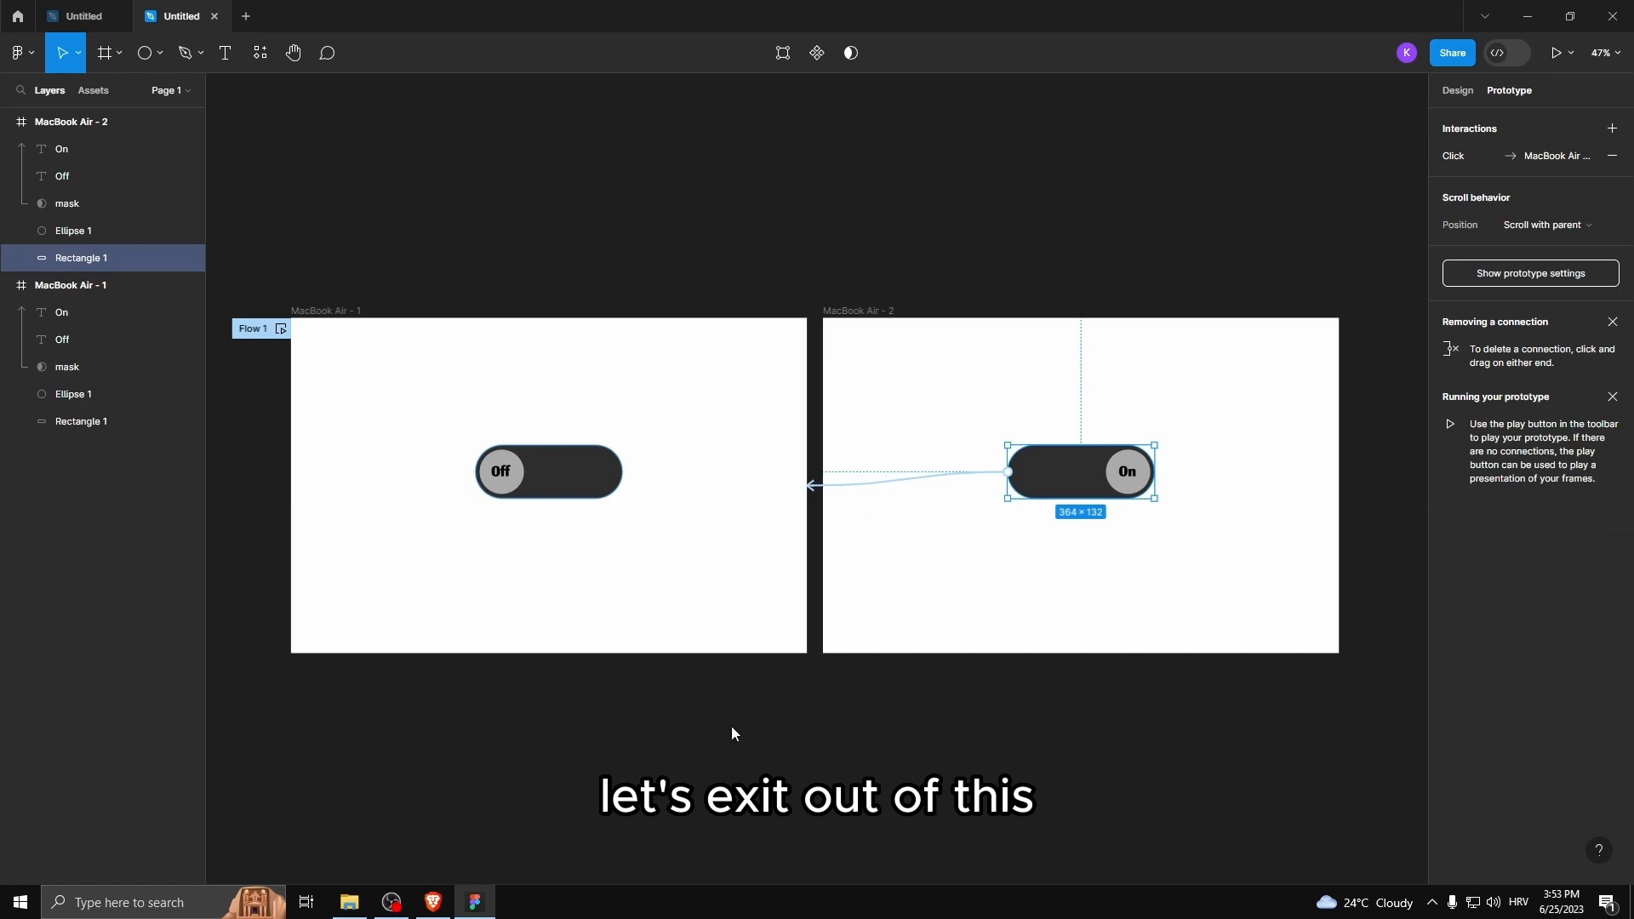
- Give the pill in MacBook Air - 2 a diagonal linear gradient fill running from purple to blue
scroll(529, 551, up, 5)
click(587, 453)
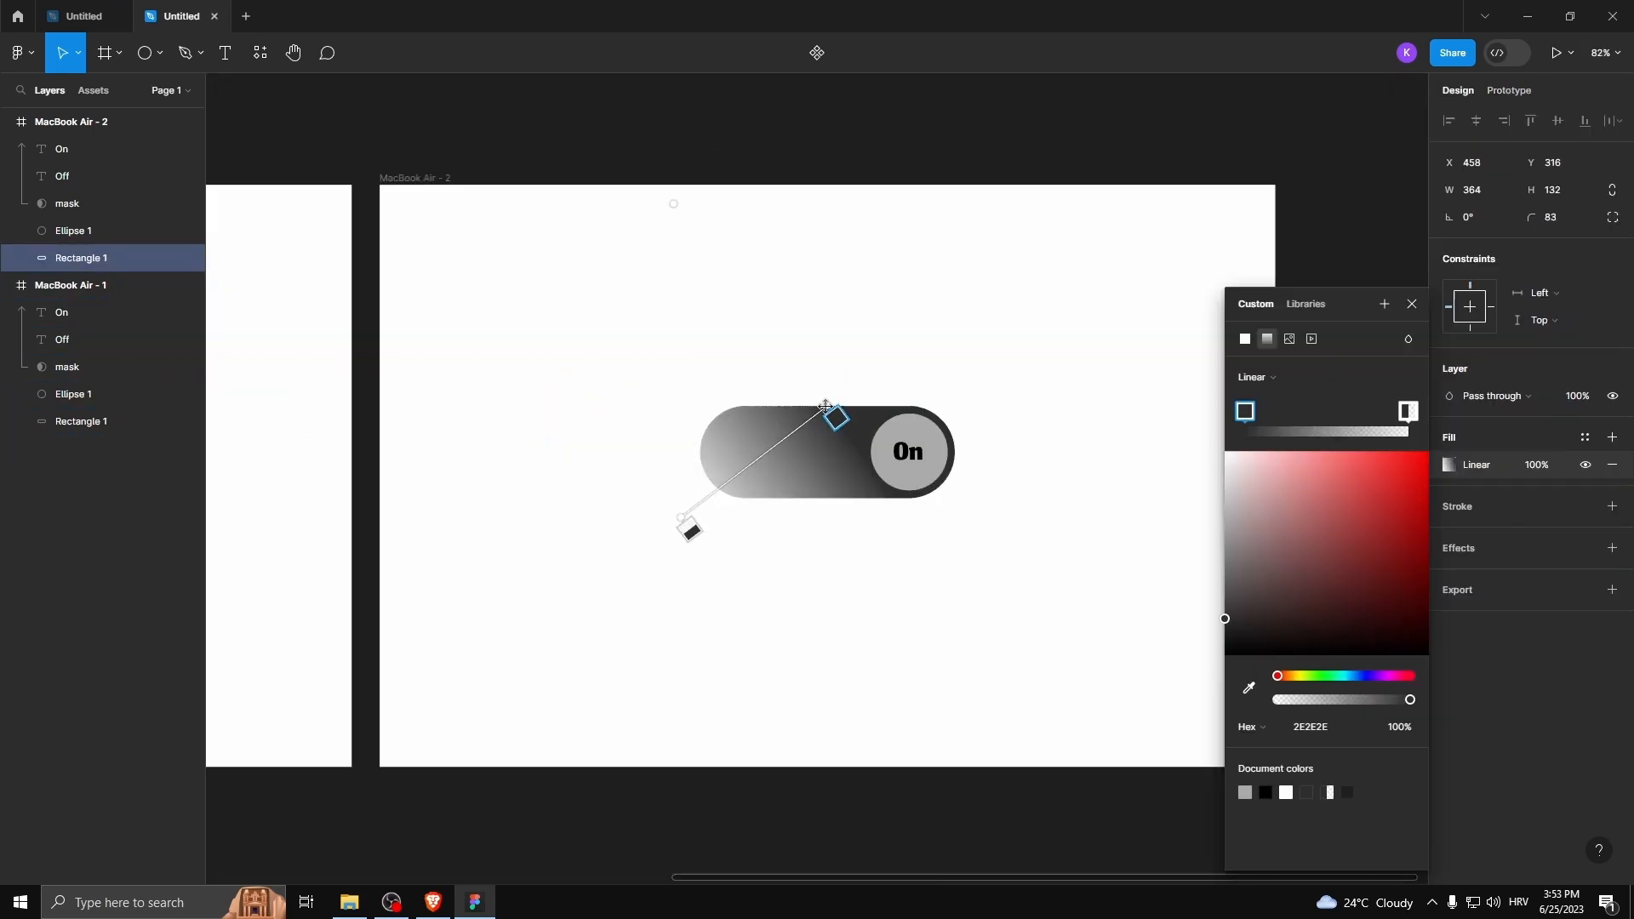
drag(1277, 676, 1374, 675)
drag(689, 530, 786, 482)
key(Escape)
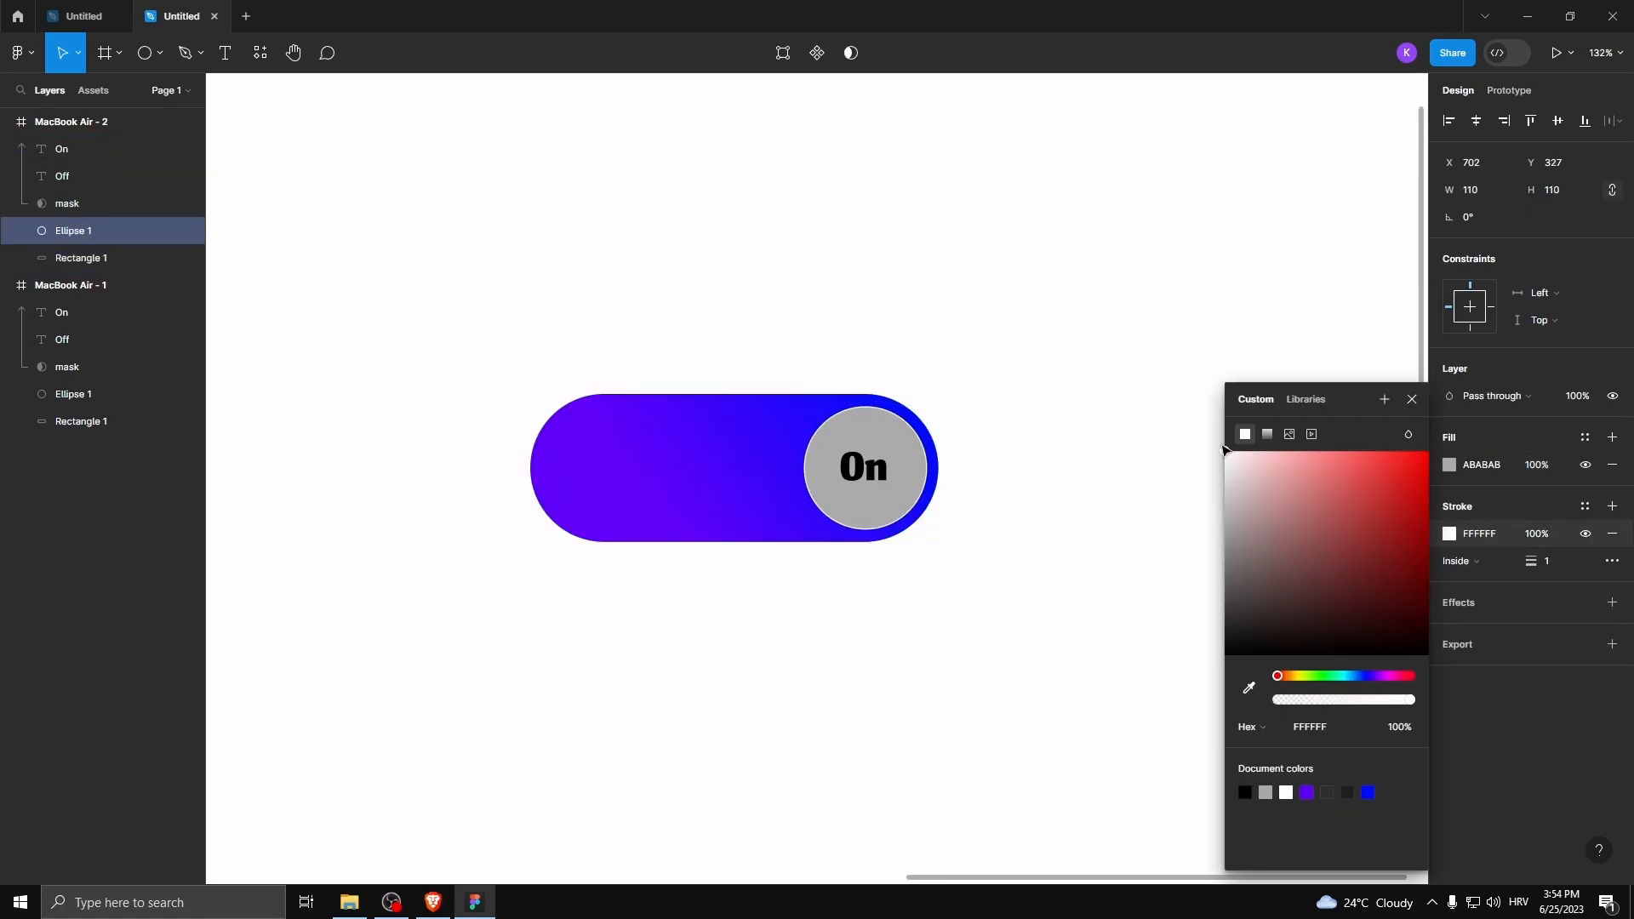
- Restyle the circle in MacBook Air - 2 with a white fill and black stroke, and recolour its "On" text bright green
key(Escape)
key(ctrl+alt+Return)
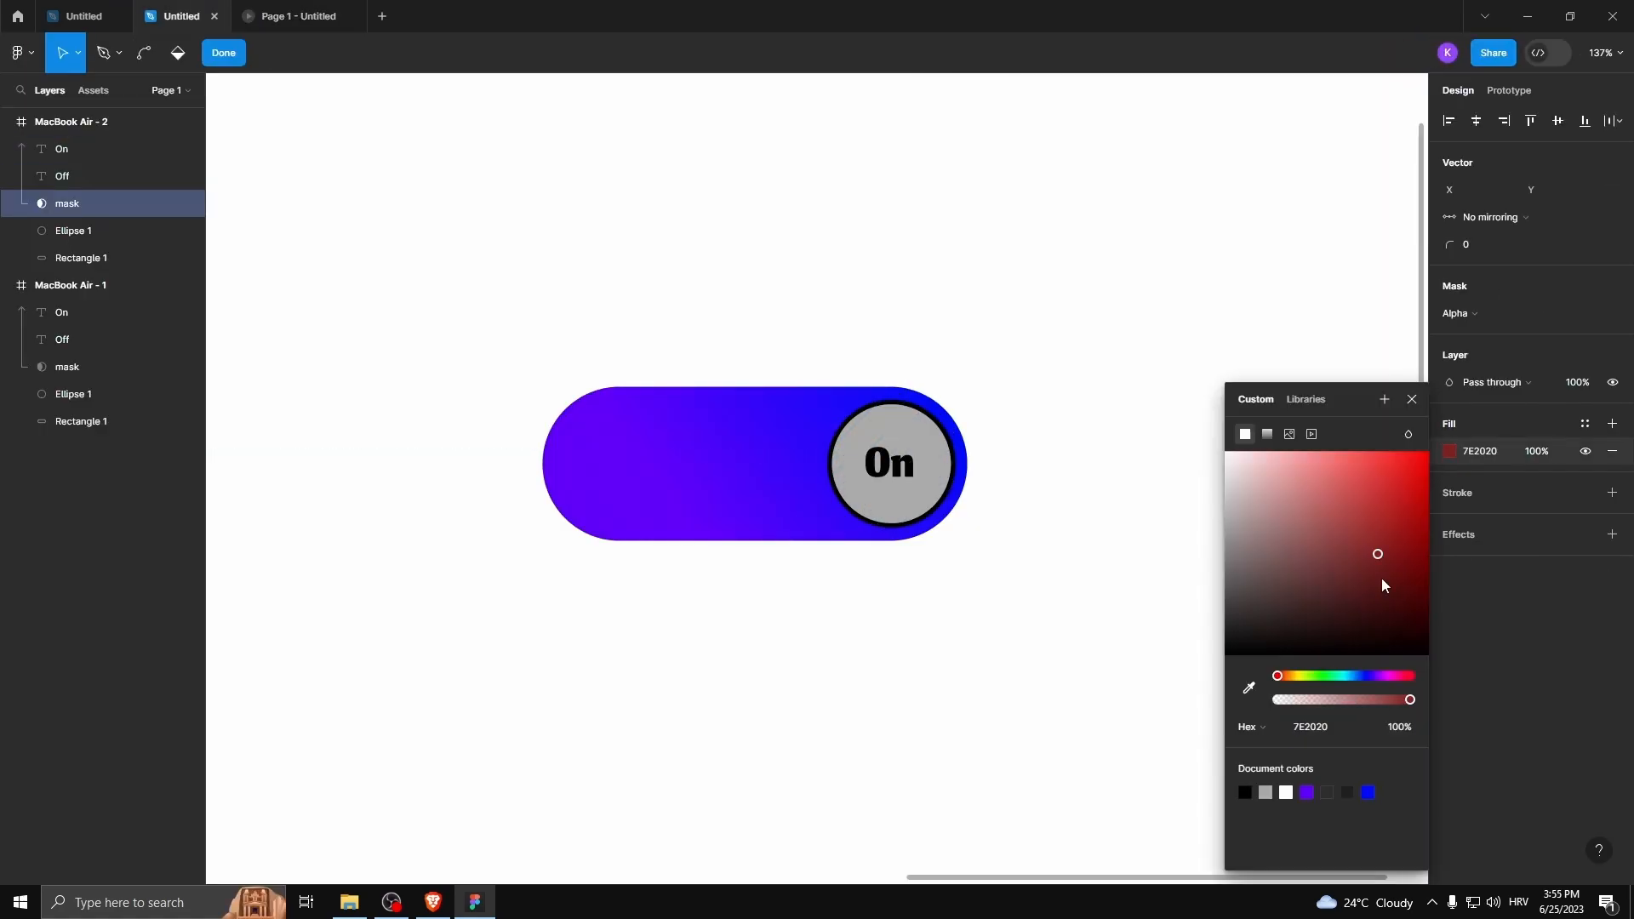
click(61, 149)
click(1450, 536)
click(68, 204)
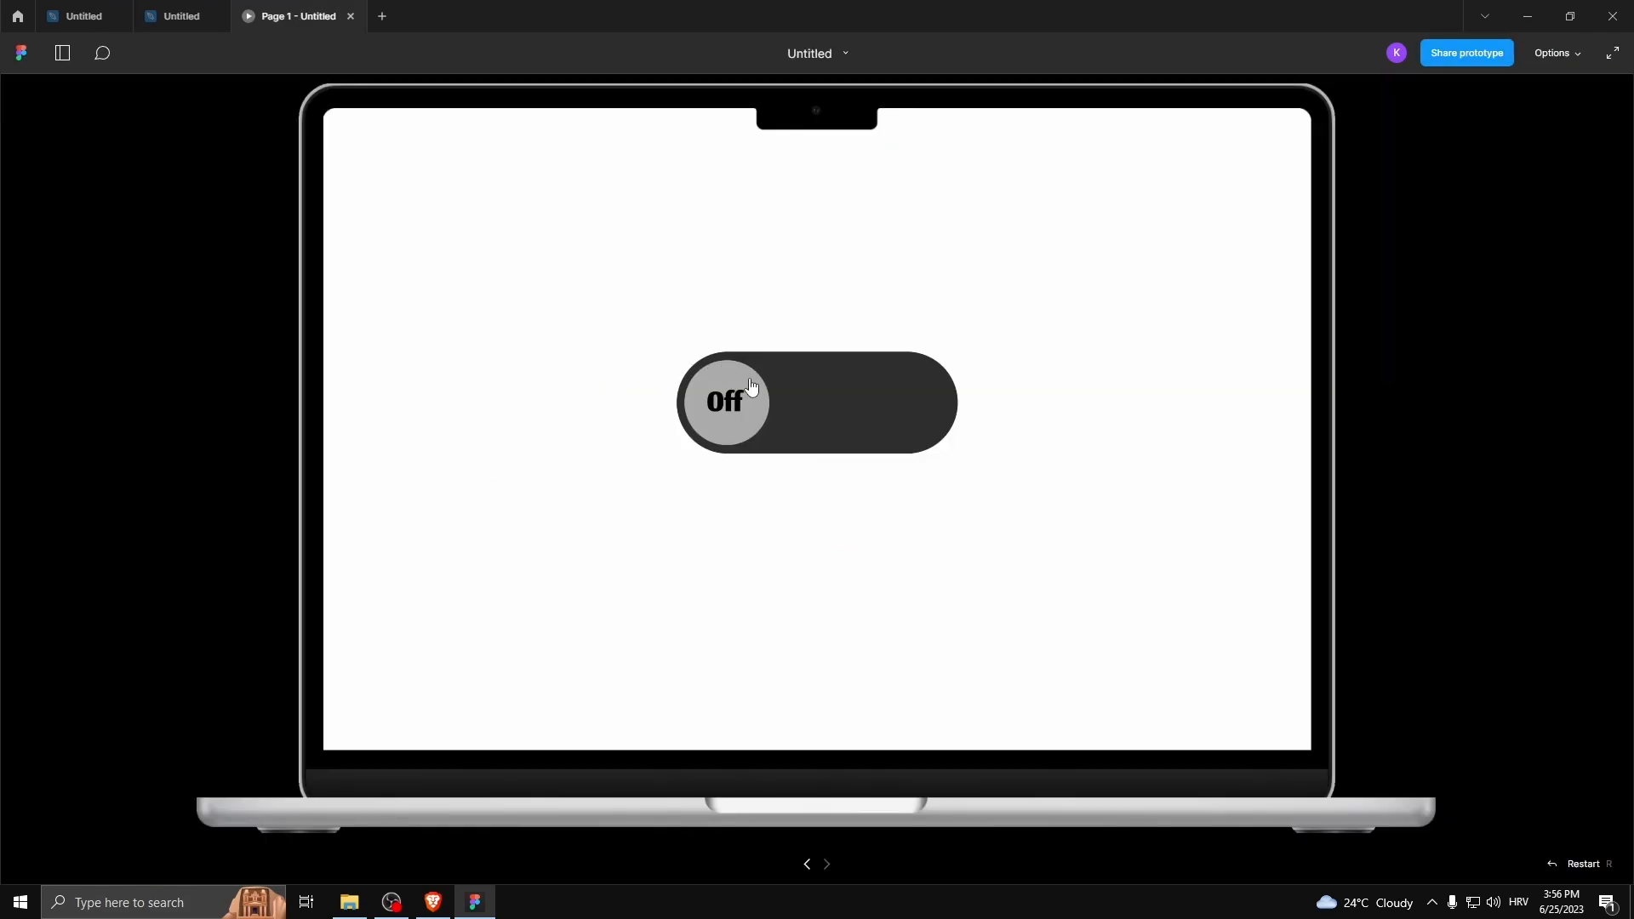
- Switch the toggle on and off in the prototype preview to check the recoloured animation
click(802, 391)
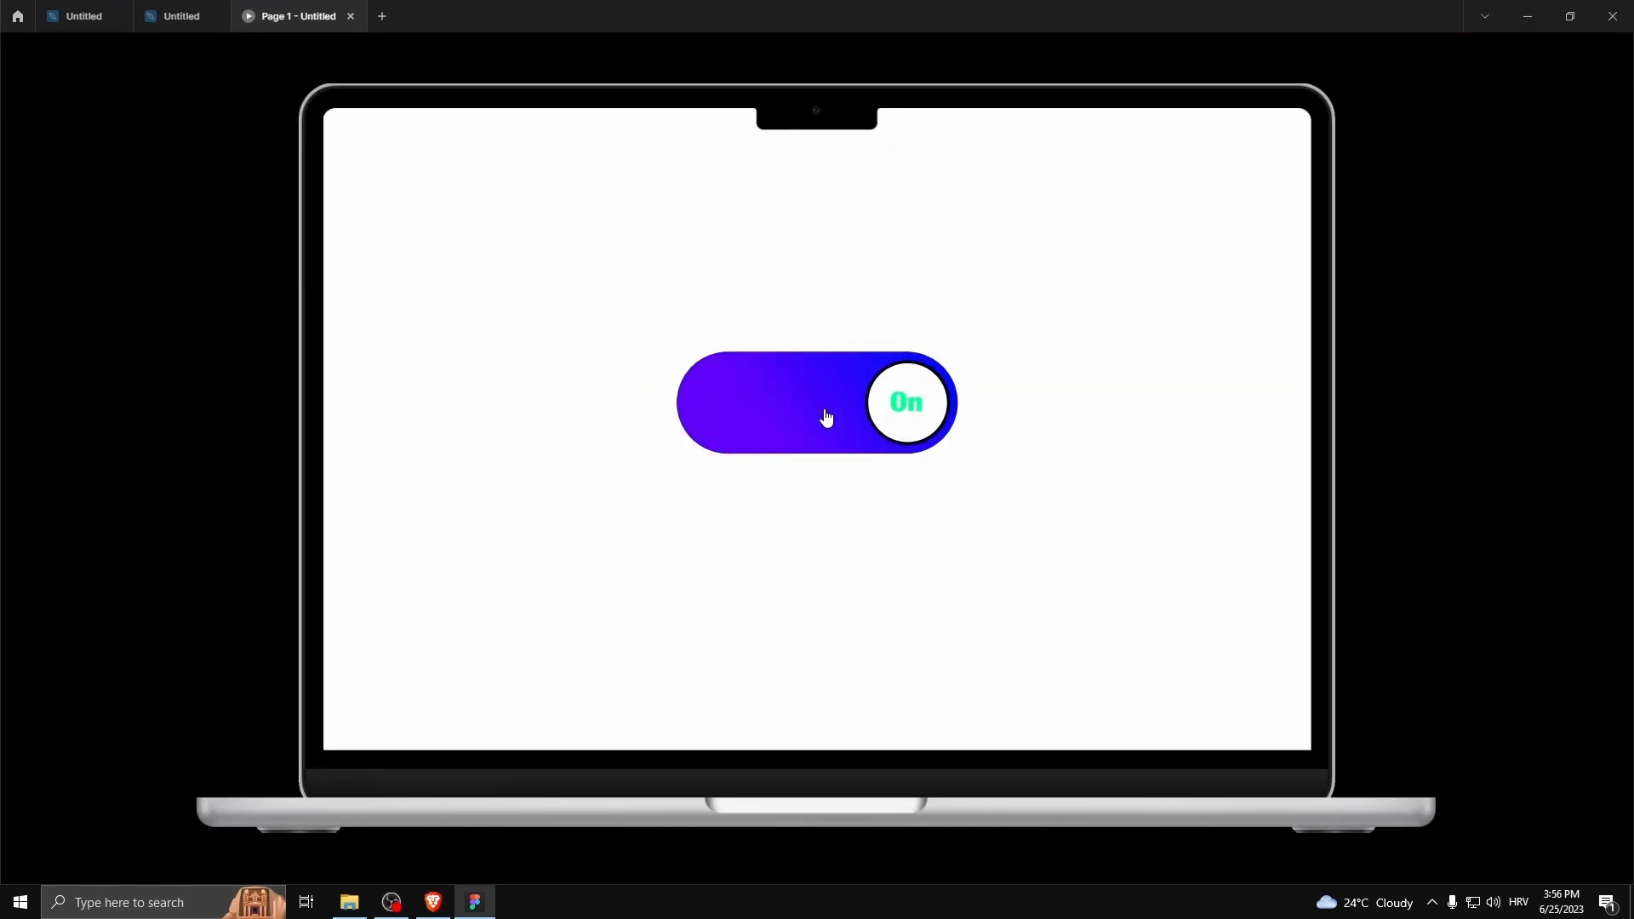
click(826, 416)
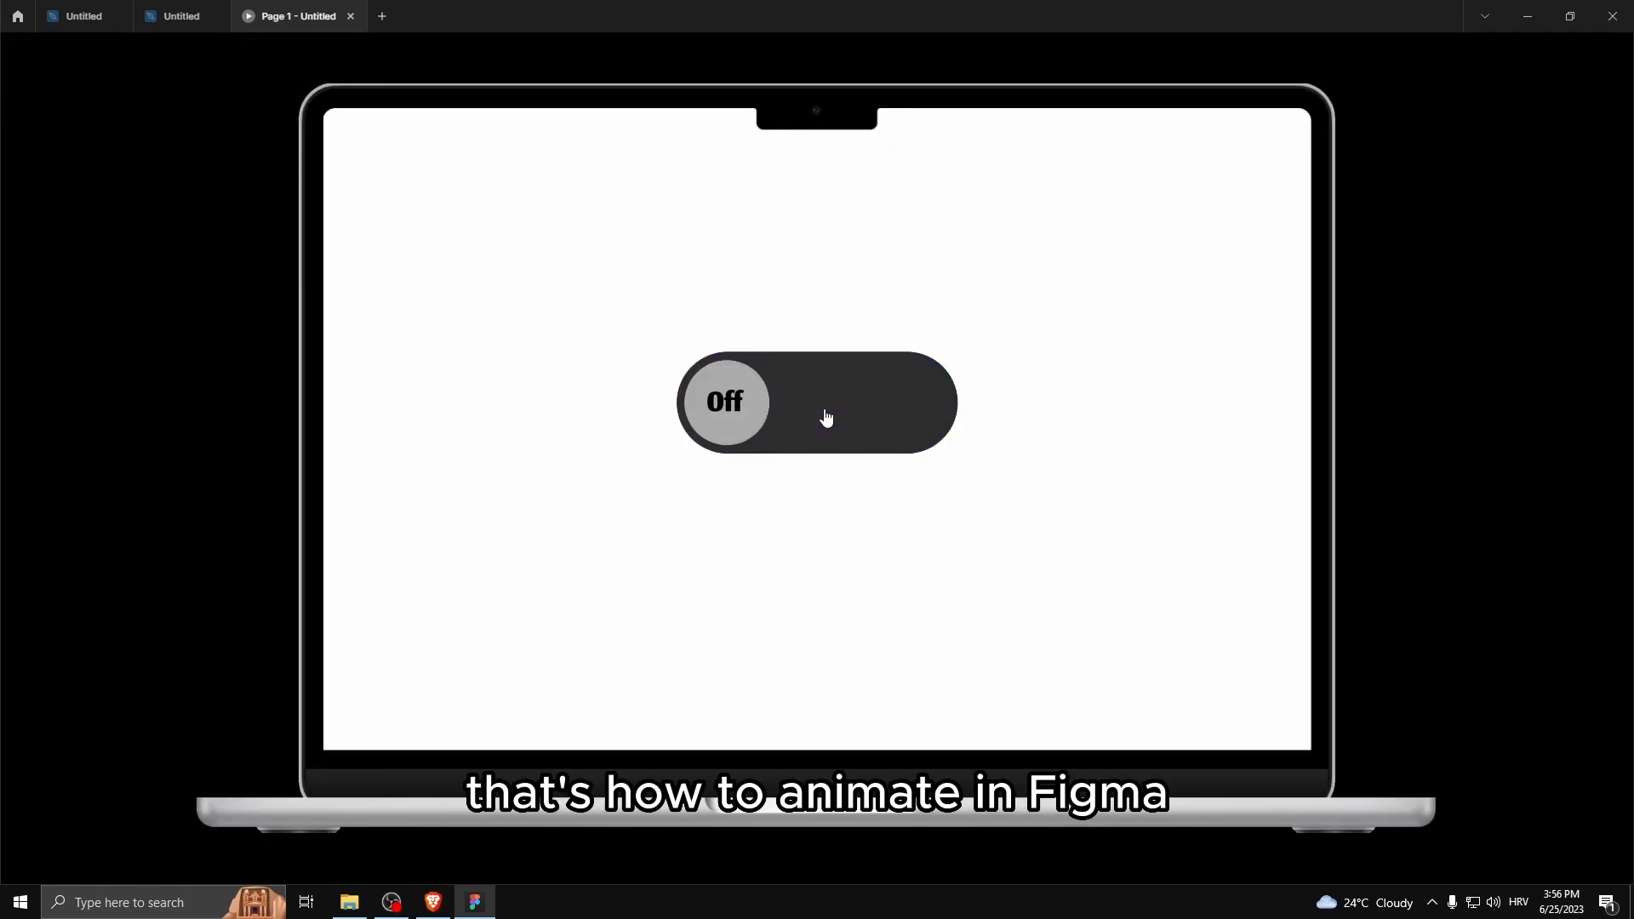
click(825, 417)
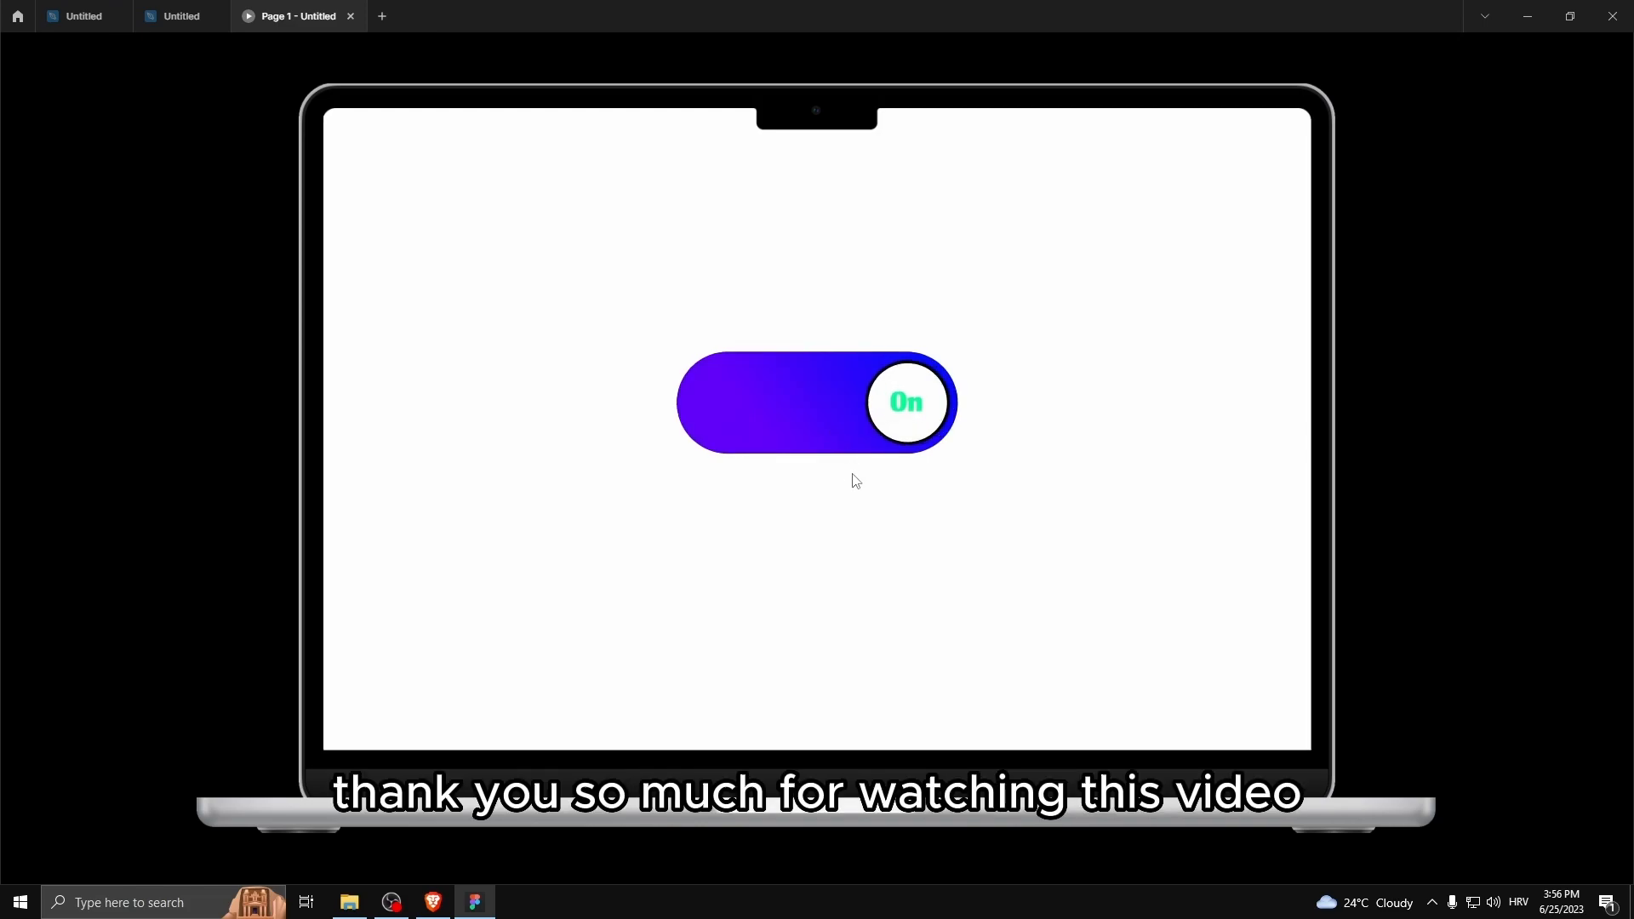